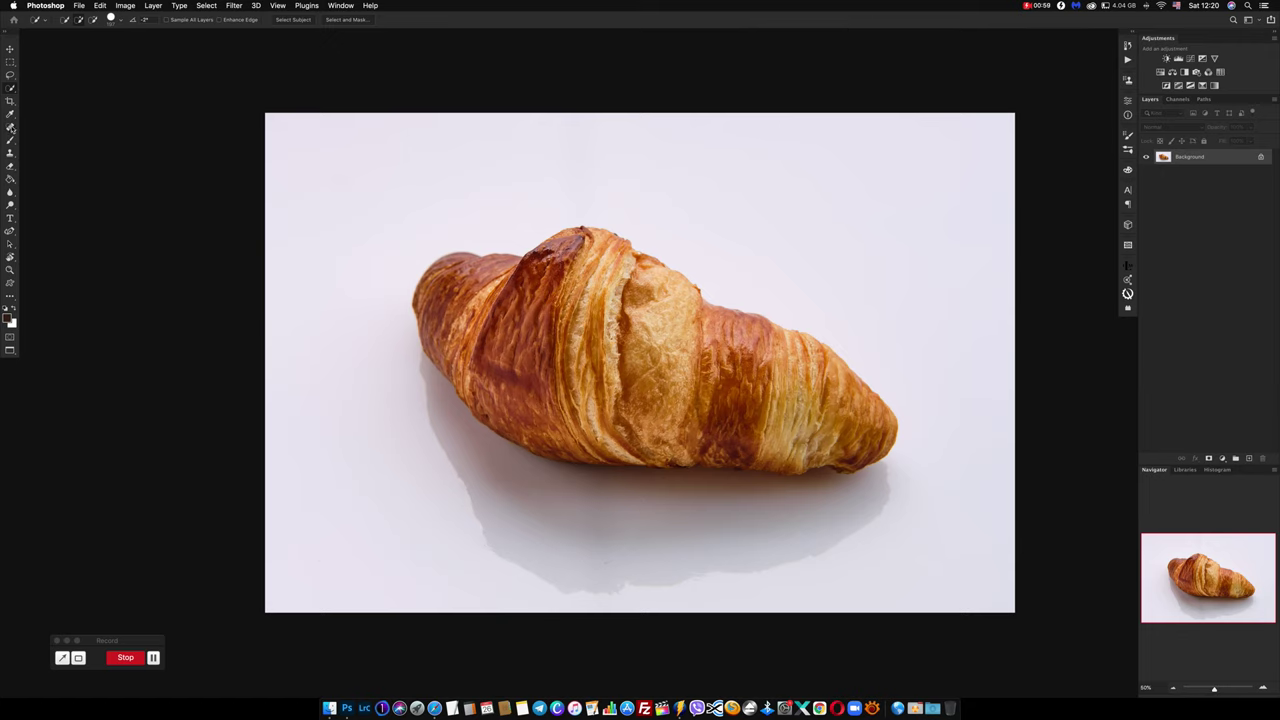
Zoom in and heal a small speck on the croissant's shadow with the Spot Healing Brush.
left_click_drag(12, 128, 48, 127)
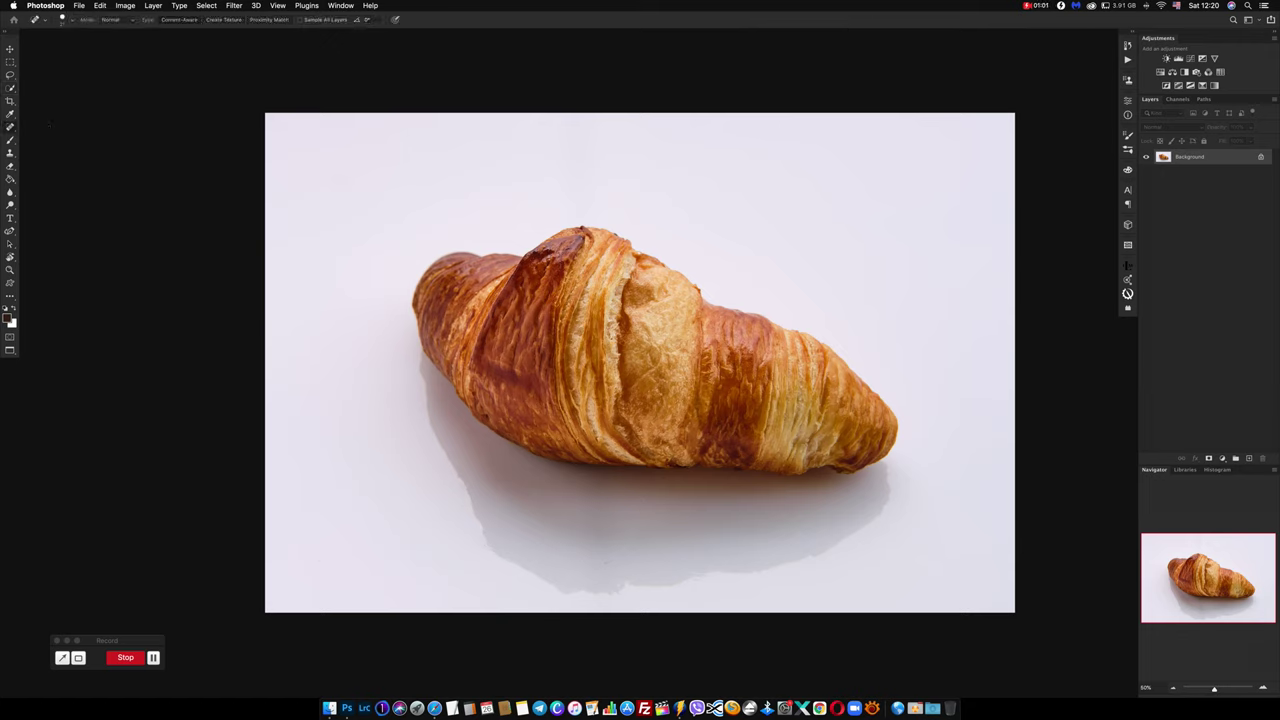
scroll(607, 561, "up", 5)
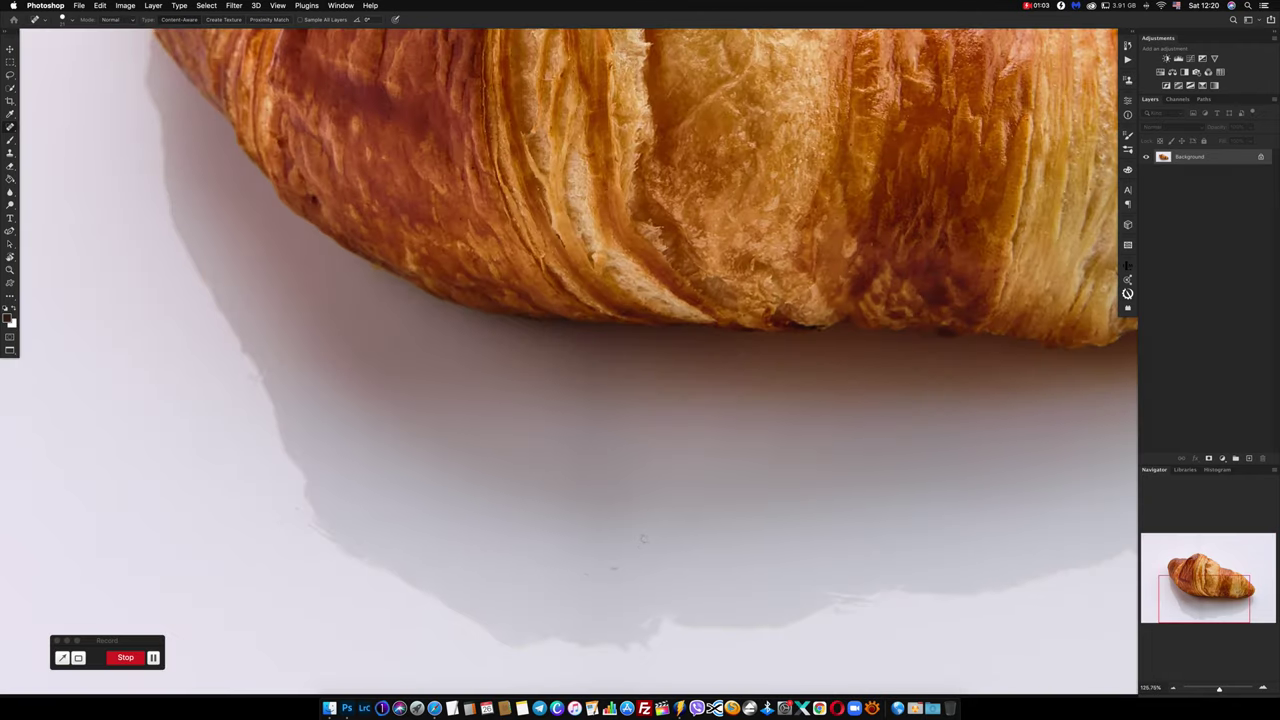
scroll(529, 260, "down", 5)
scroll(504, 260, "up", 3)
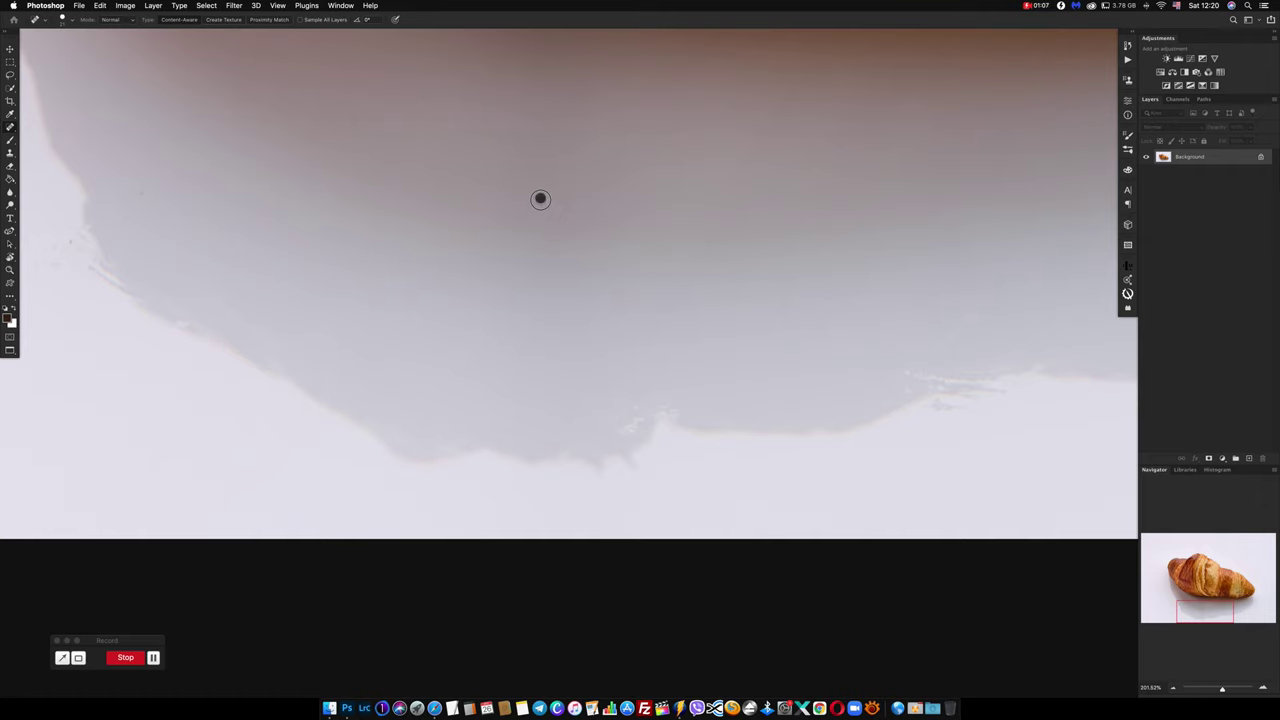
scroll(480, 283, "right", 5)
scroll(480, 283, "up", 1)
left_click_drag(650, 368, 612, 402)
scroll(590, 438, "up", 2)
scroll(590, 438, "up", 2)
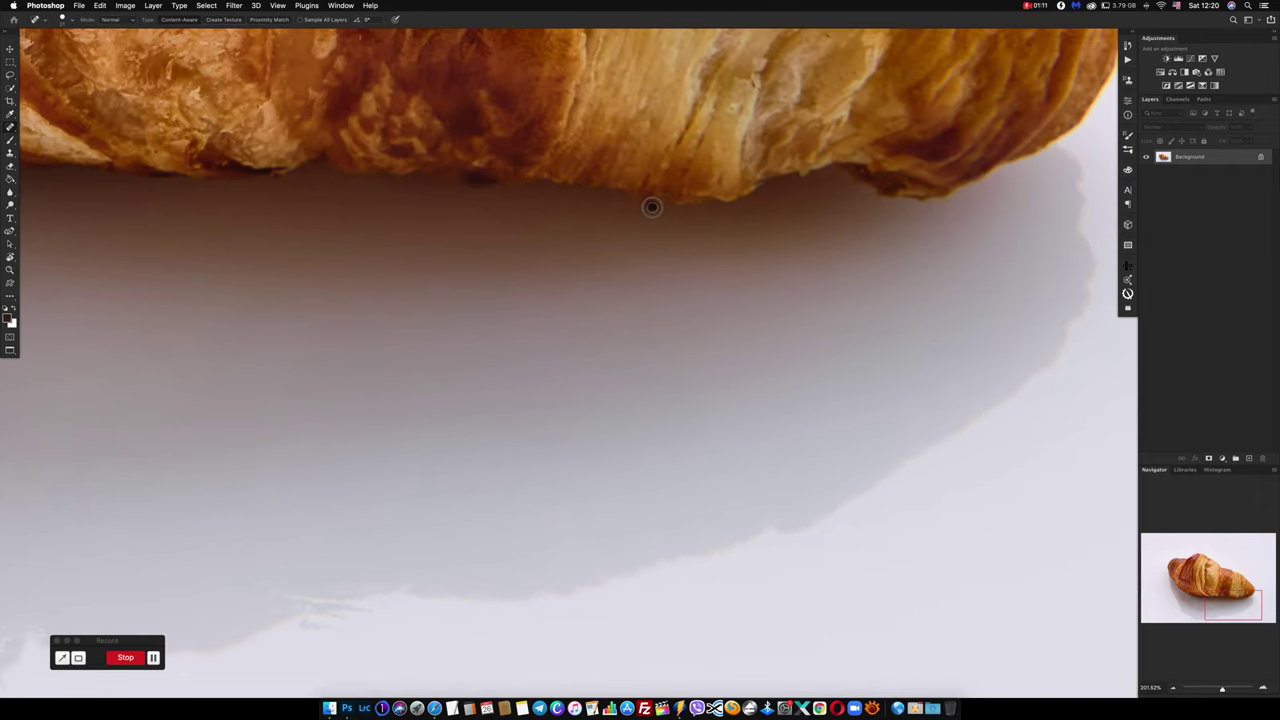
scroll(660, 240, "right", 3)
scroll(600, 320, "right", 3)
scroll(477, 380, "down", 2)
scroll(477, 380, "left", 3)
scroll(514, 300, "up", 2)
scroll(514, 300, "left", 3)
scroll(603, 357, "left", 3)
scroll(690, 290, "up", 2)
scroll(690, 290, "left", 3)
scroll(690, 290, "up", 1)
scroll(690, 290, "left", 2)
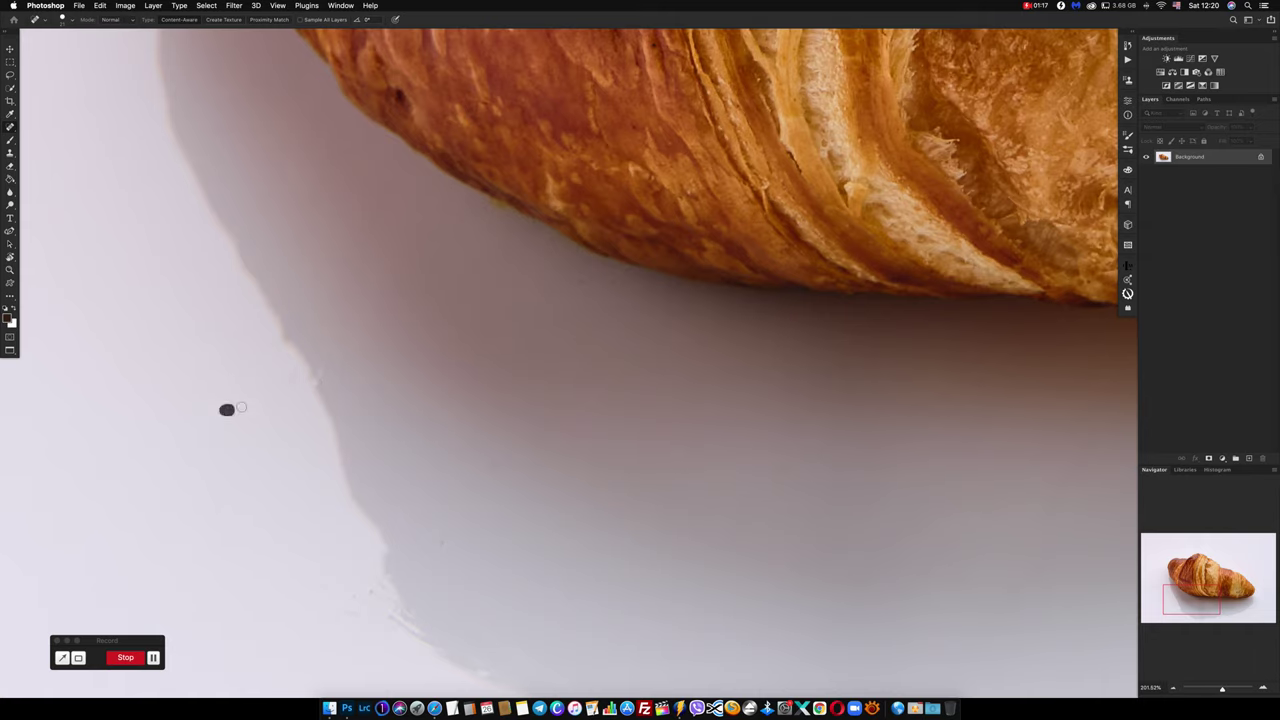
scroll(449, 417, "down", 3)
scroll(449, 417, "left", 1)
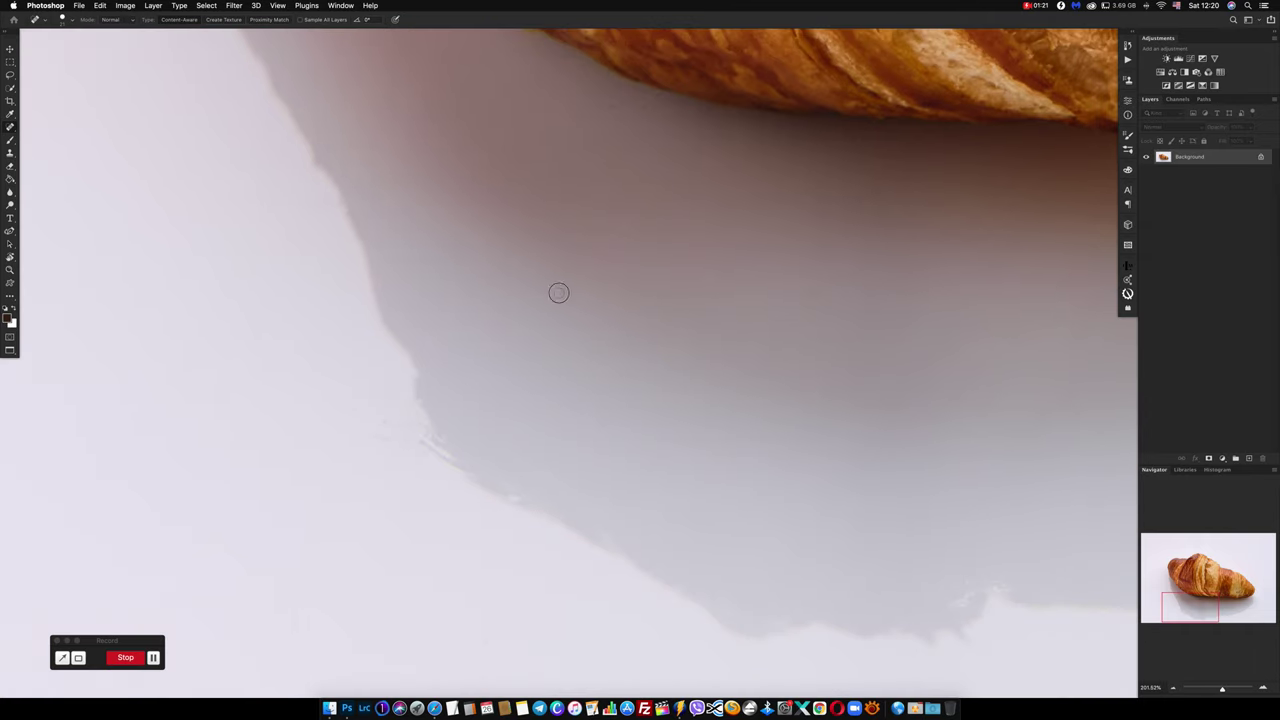
scroll(526, 177, "down", 1)
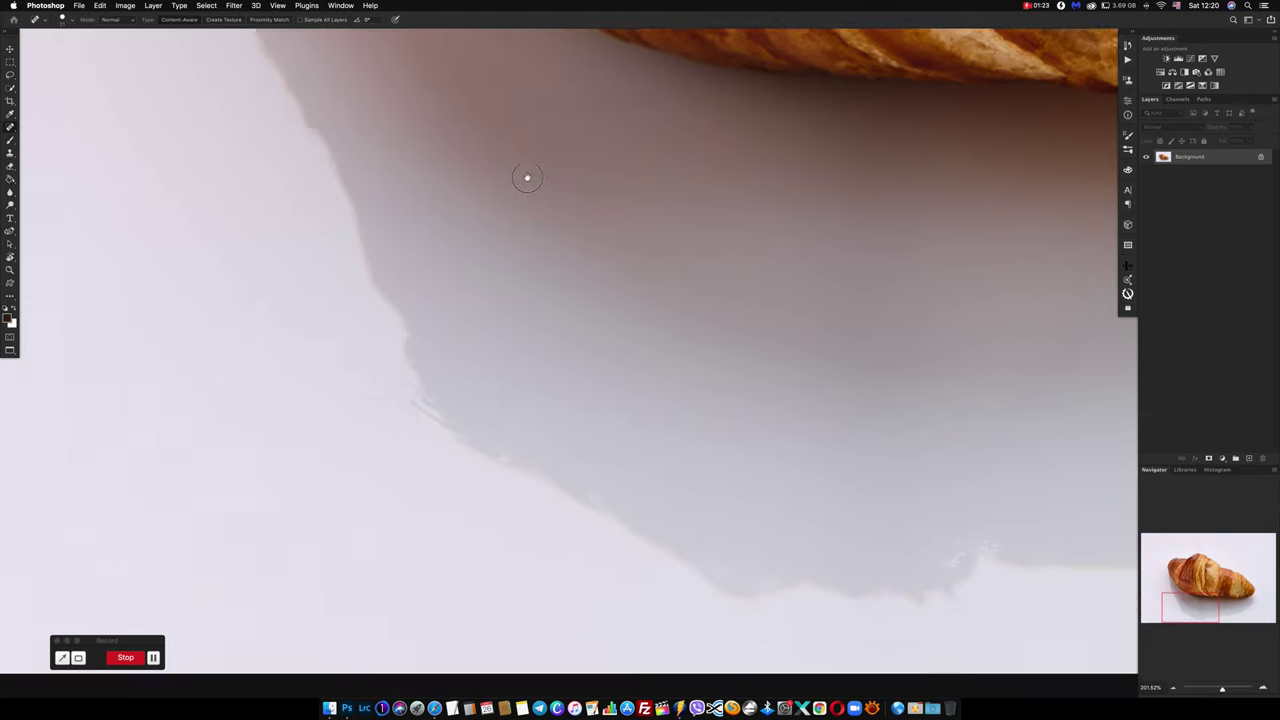
scroll(360, 274, "down", 2)
Heal blemishes along the shadow's edge, then select the croissant with Select > Subject.
mouse_move(403, 285)
left_mouse_down()
mouse_move(422, 308)
mouse_move(408, 312)
left_mouse_up()
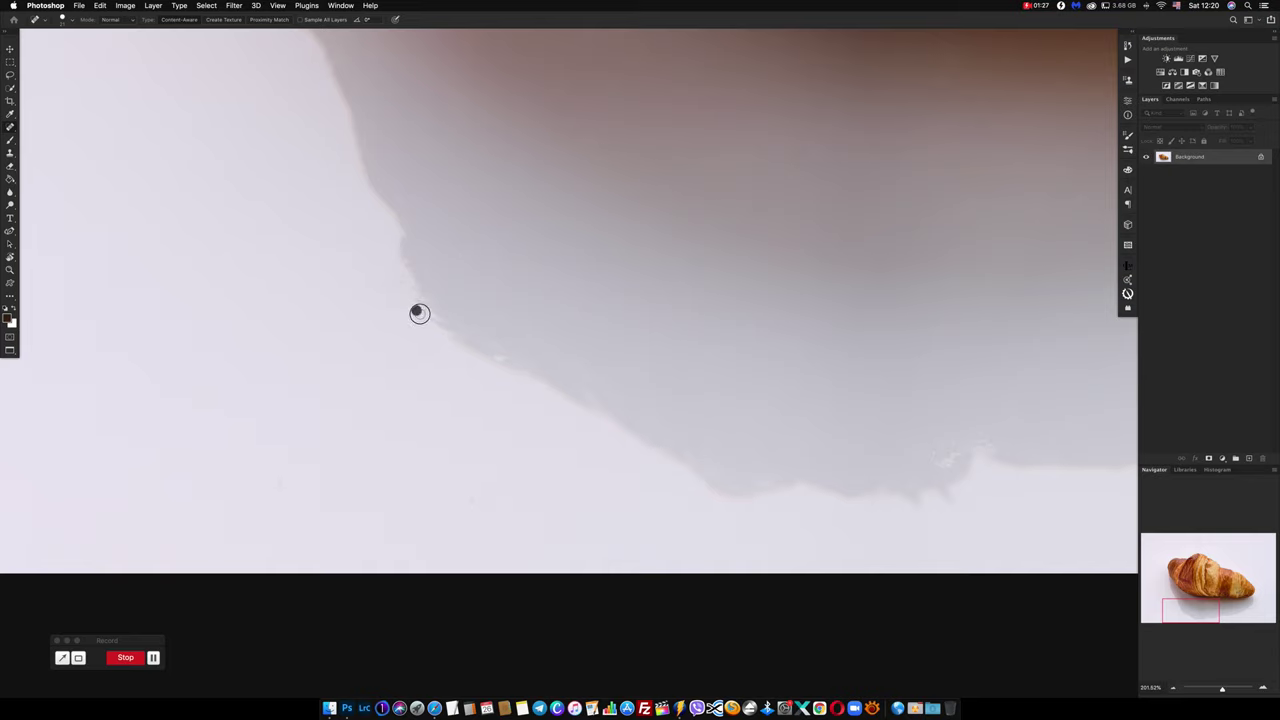
scroll(538, 296, "down", 3)
scroll(538, 296, "down", 2)
scroll(483, 317, "down", 2)
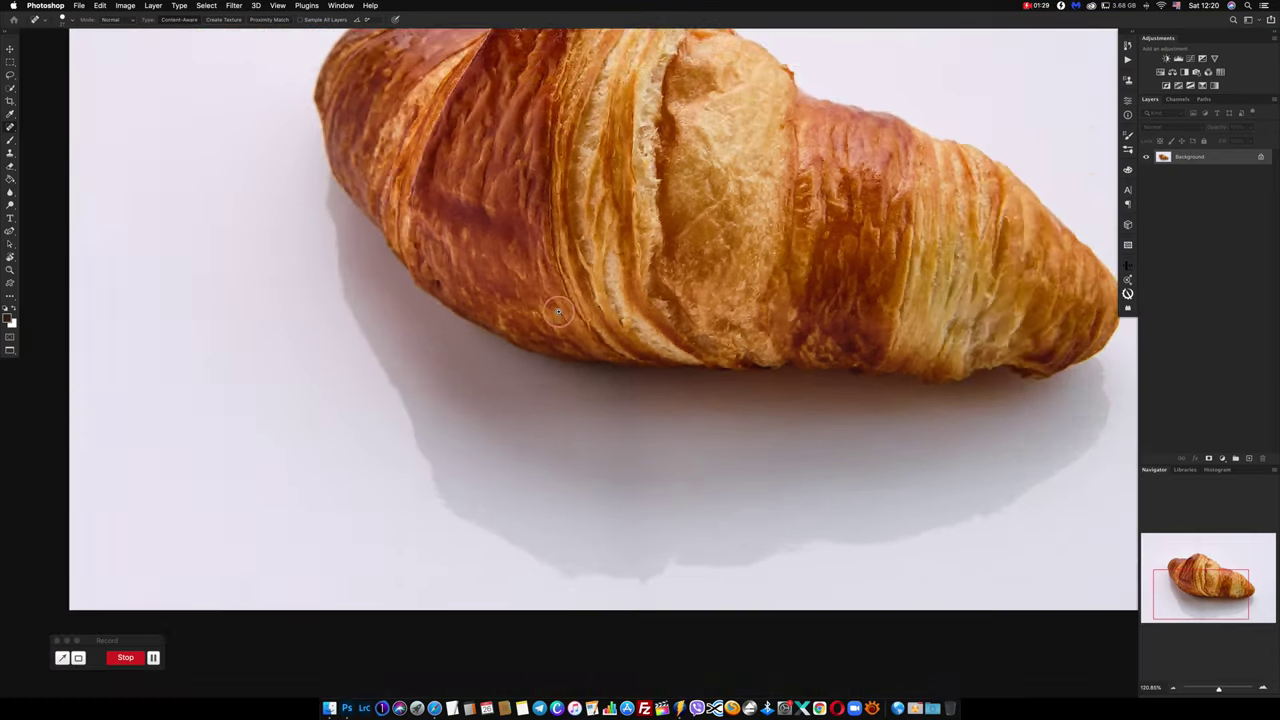
scroll(500, 315, "down", 2)
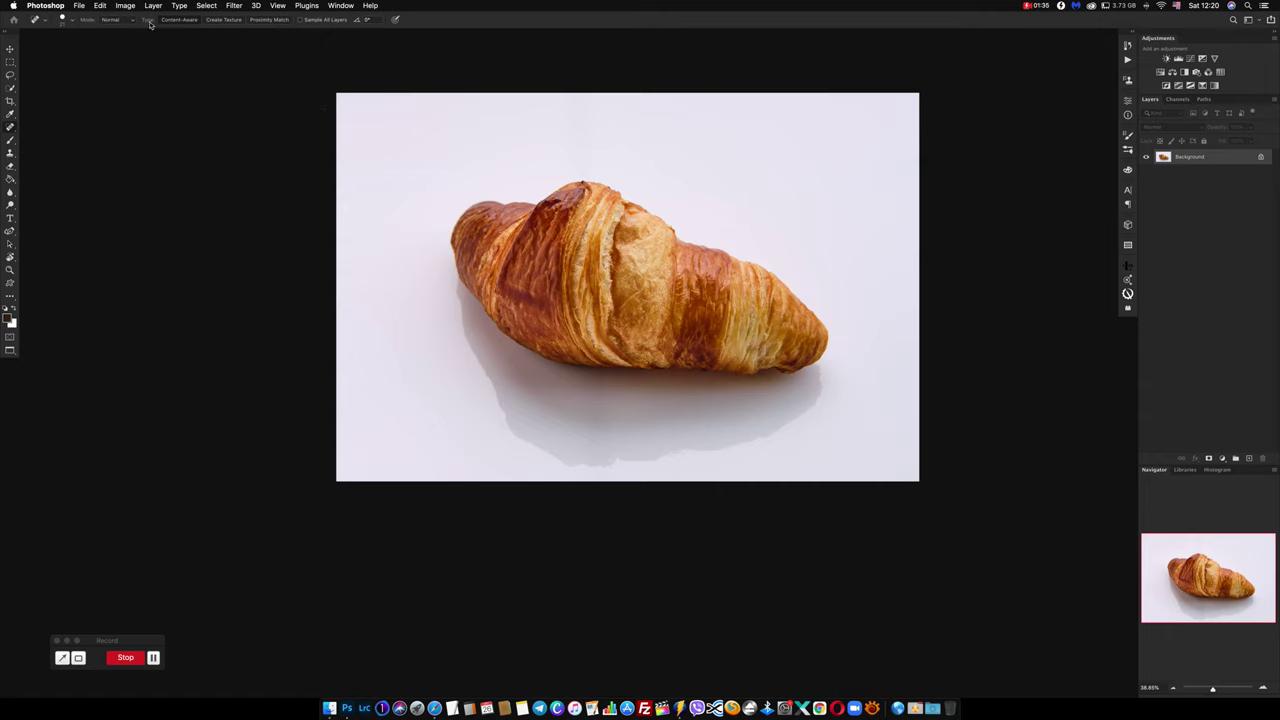
left_click(198, 8)
left_click(225, 126)
With the Lasso, trace the croissant's lower edge to correct the selection there.
key("l")
scroll(708, 366, "up", 1)
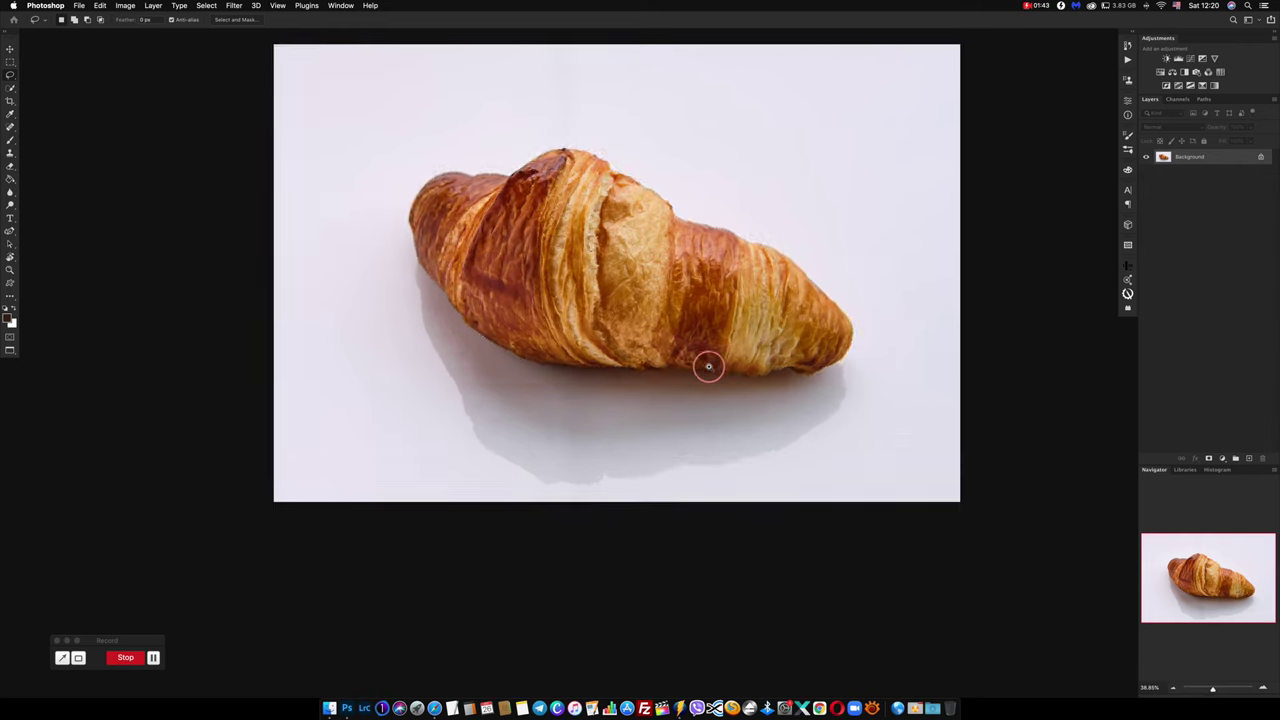
scroll(708, 366, "up", 2)
scroll(694, 366, "up", 2)
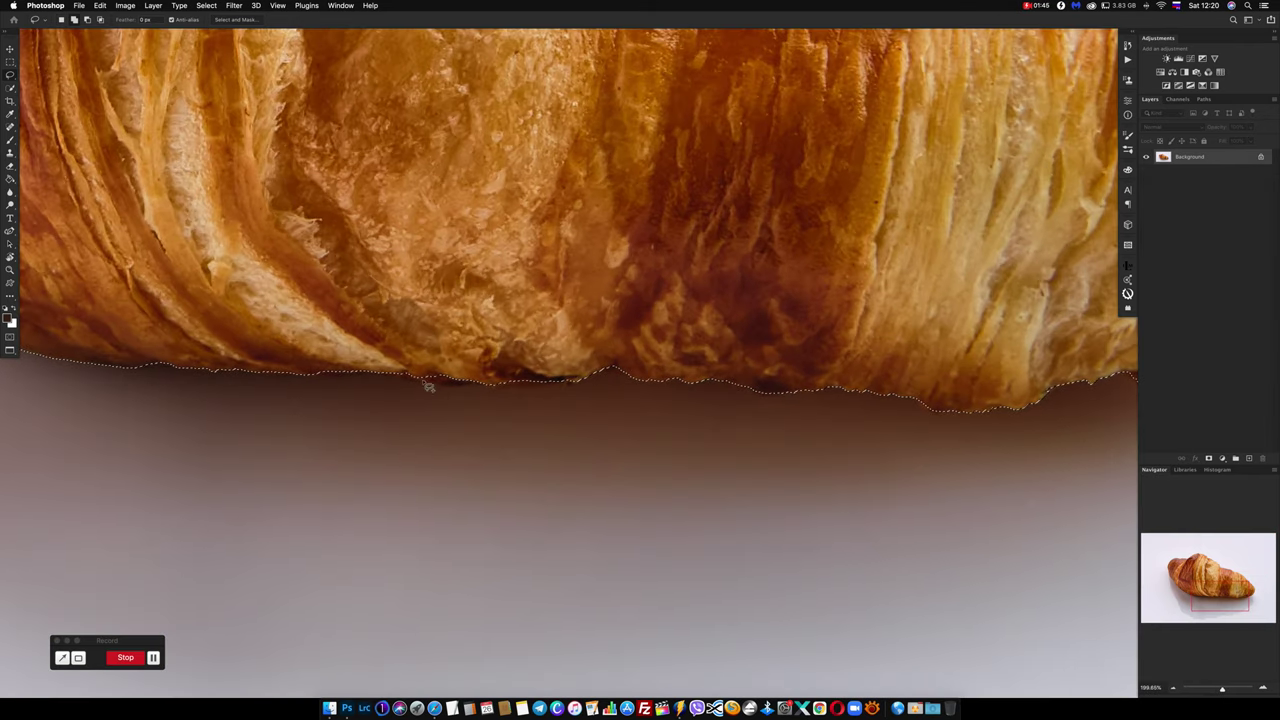
mouse_move(393, 374)
left_mouse_down()
mouse_move(450, 390)
mouse_move(578, 383)
left_mouse_up()
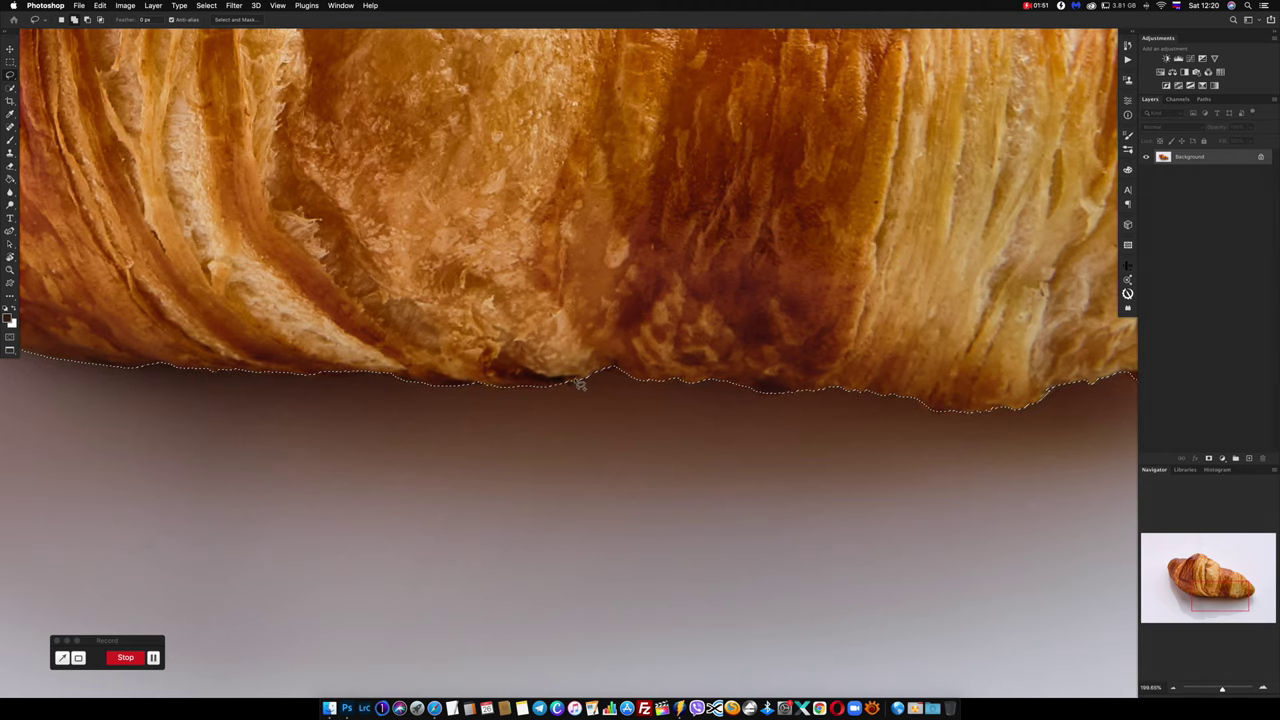
left_click_drag(648, 384, 668, 386)
Reshape the selection along the croissant's underside, then fit the whole image on screen.
scroll(805, 300, "down", 2)
scroll(797, 270, "right", 5)
left_click_drag(789, 296, 631, 319)
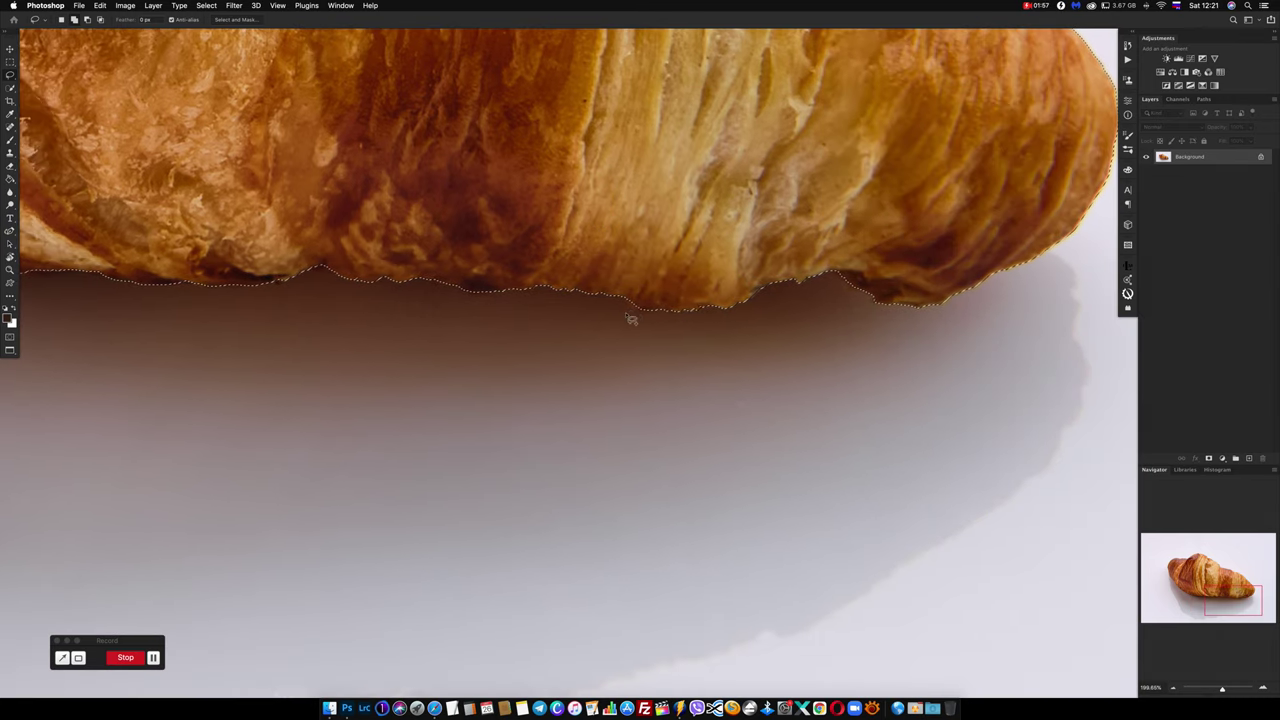
left_click_drag(690, 305, 933, 238)
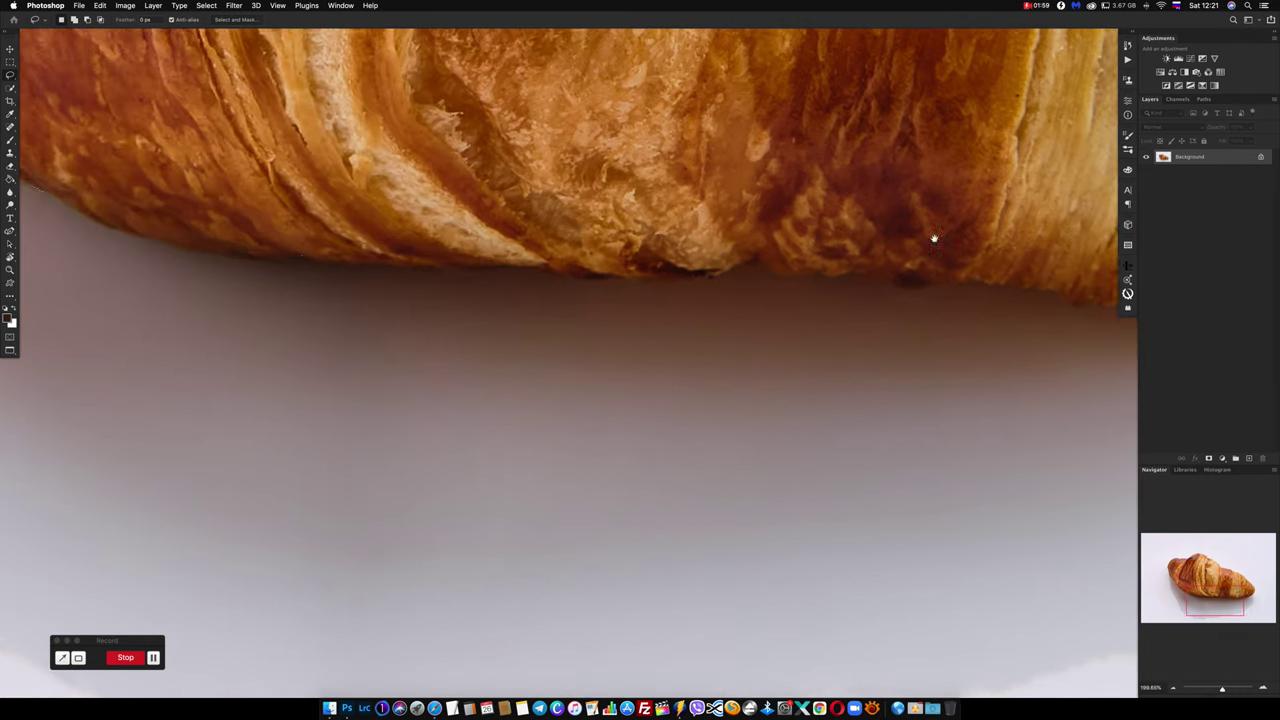
scroll(933, 238, "left", 5)
left_click(556, 284)
key("Escape")
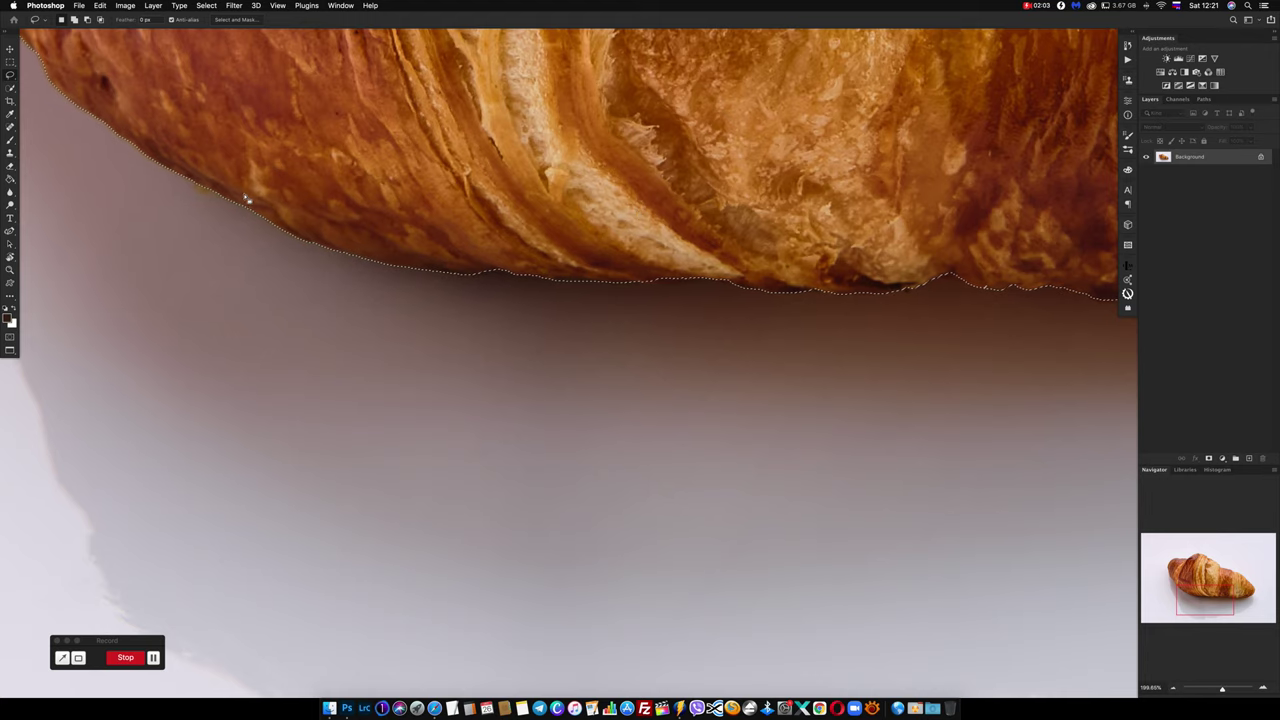
key("super+minus")
key("super+0")
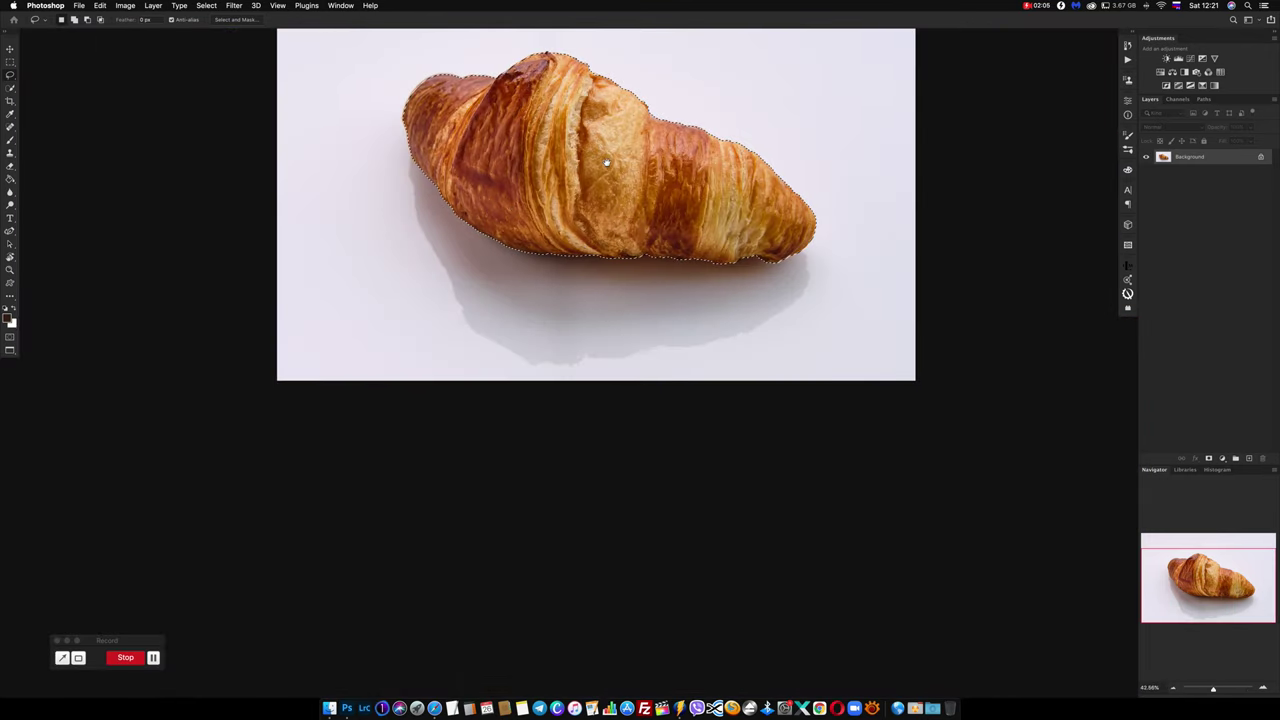
scroll(606, 162, "up", 5)
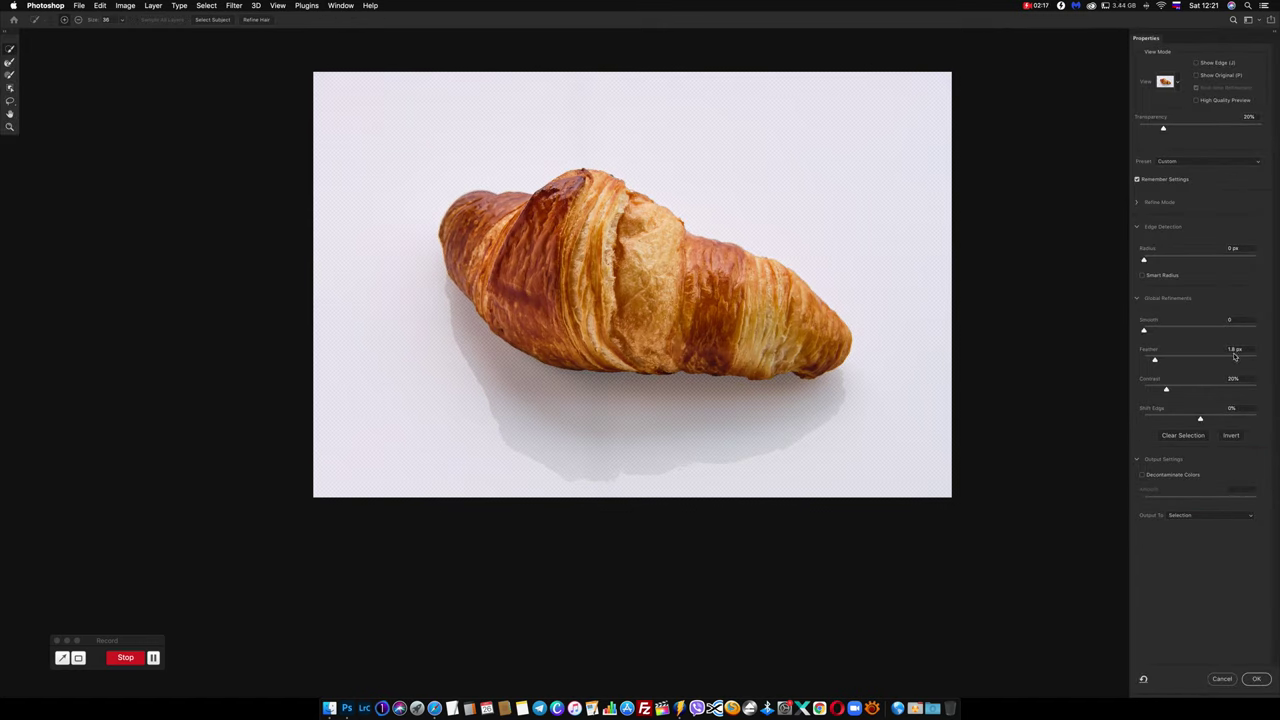
Accept the Smooth 3, Feather 1.6 px, Contrast 20% edge, save it as Alpha 1, and deselect.
left_click(1258, 680)
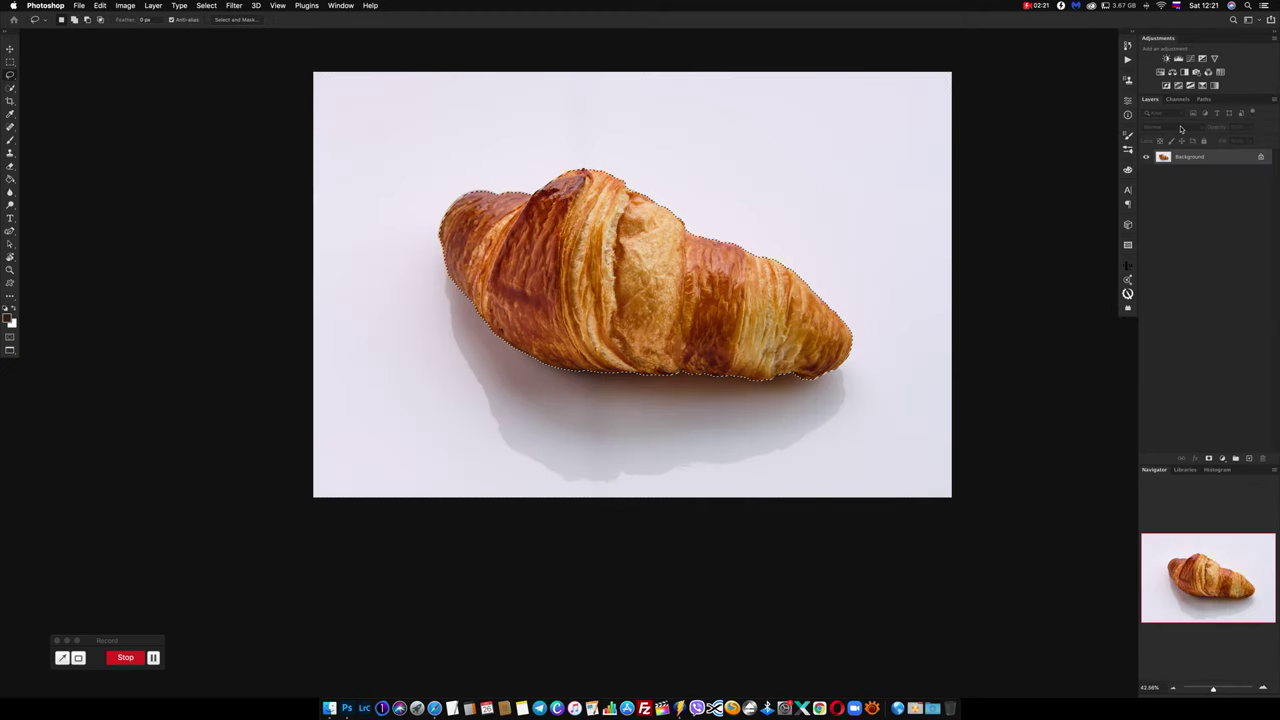
left_click(1178, 99)
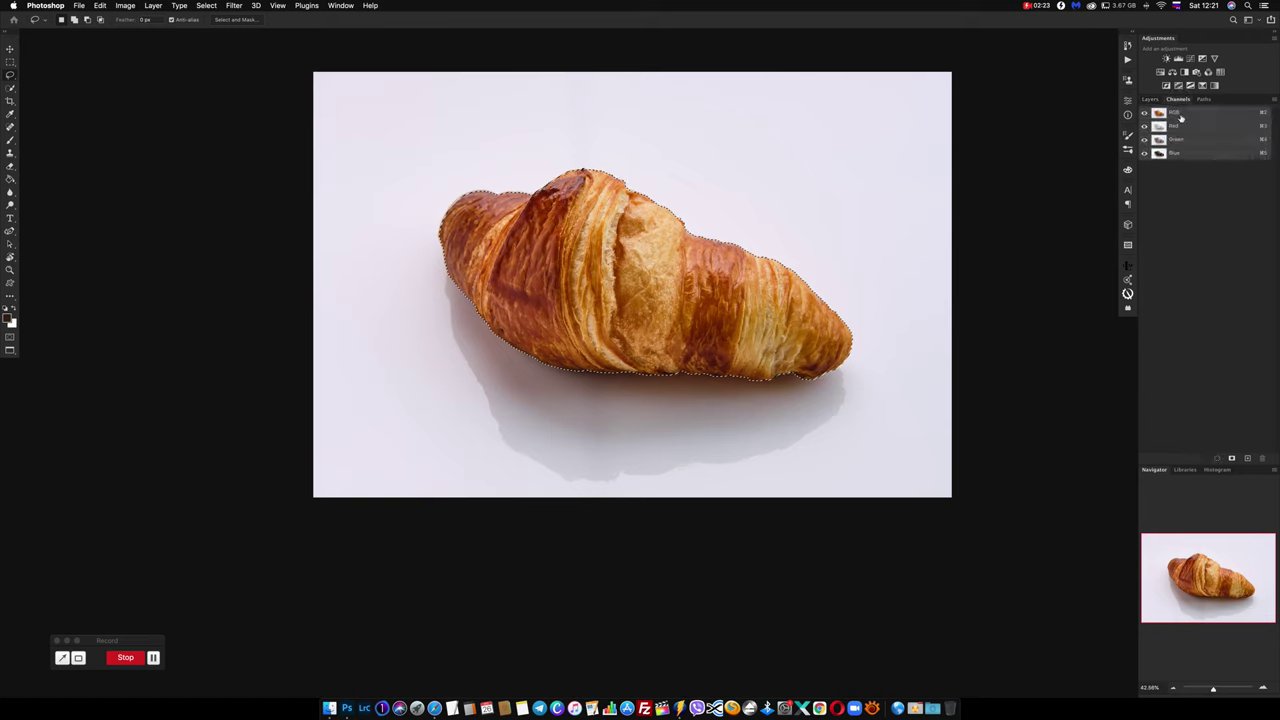
left_click(1231, 458)
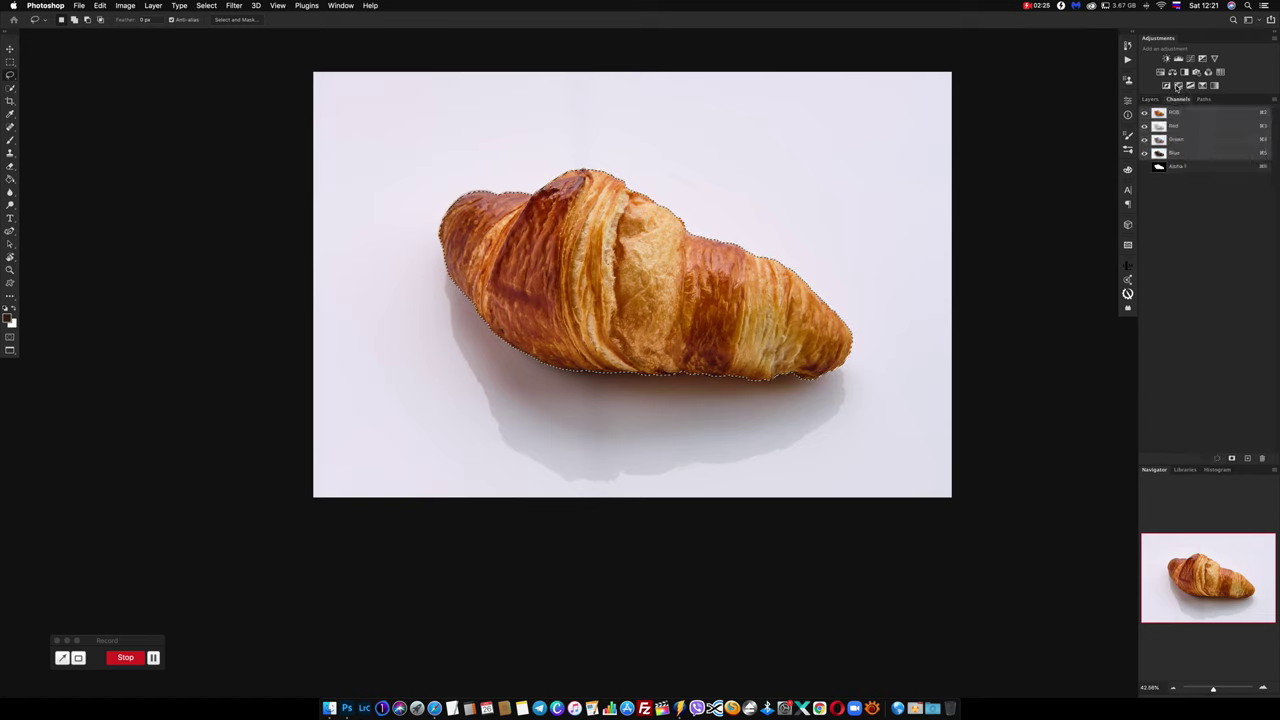
left_click(1152, 99)
left_click(688, 140)
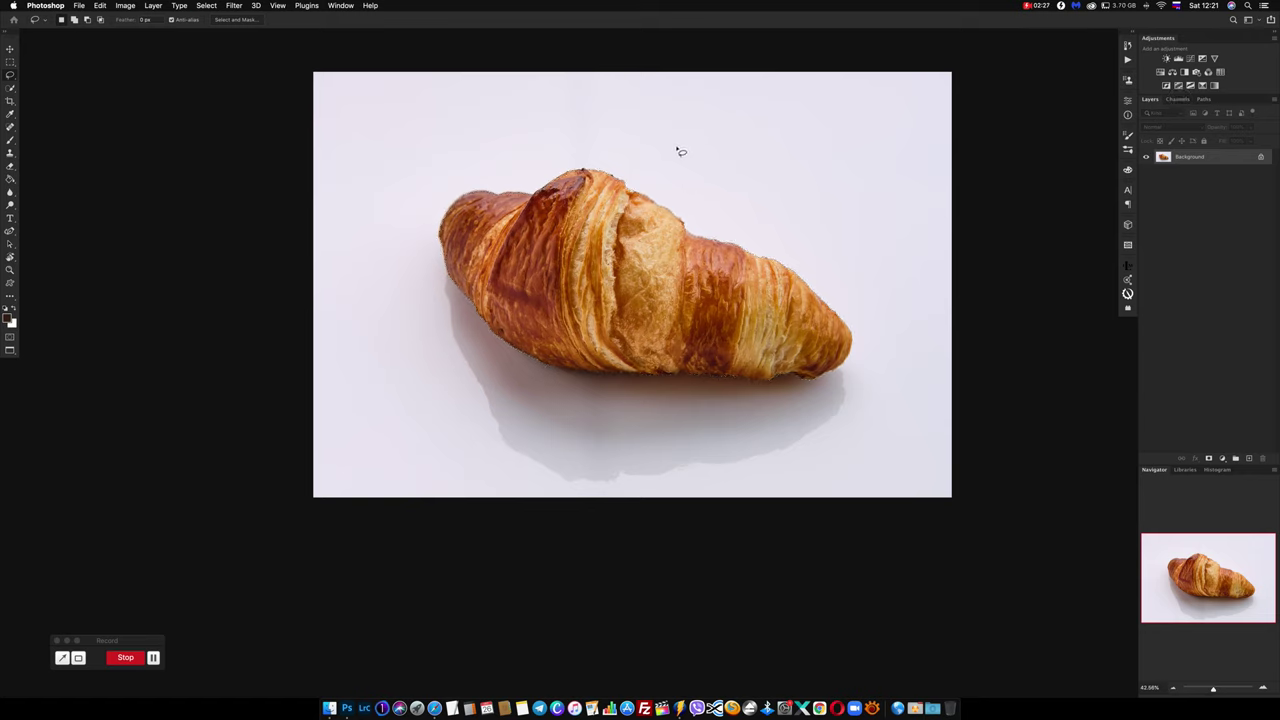
left_click(207, 6)
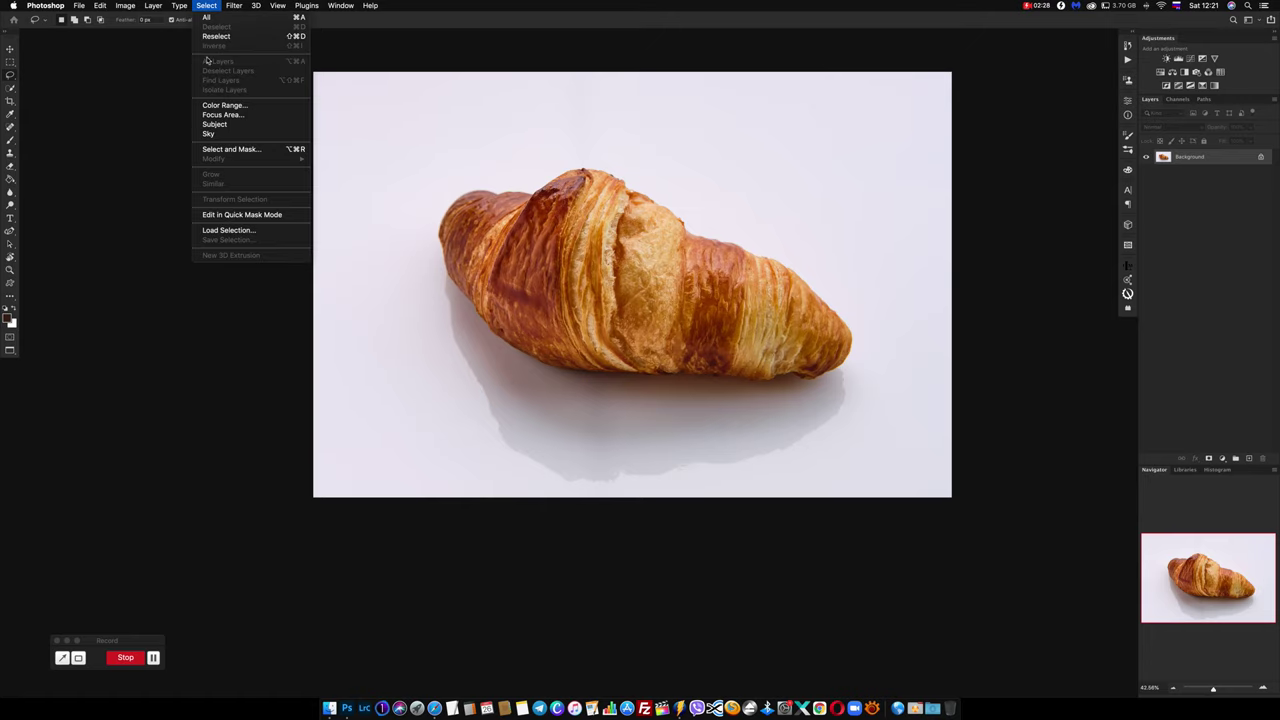
Use Color Range set to Highlights with Grayscale preview, widening the range to include more croissant.
left_click(226, 106)
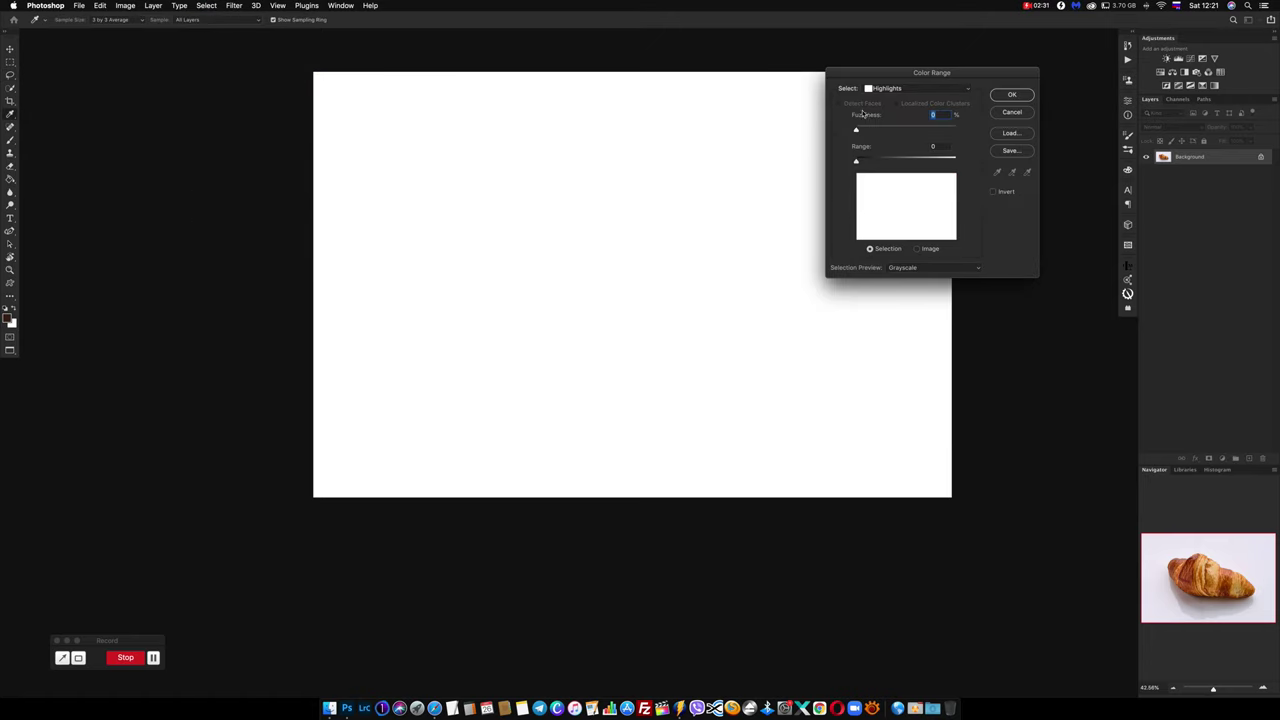
left_click(898, 92)
left_click(897, 91)
left_click(906, 268)
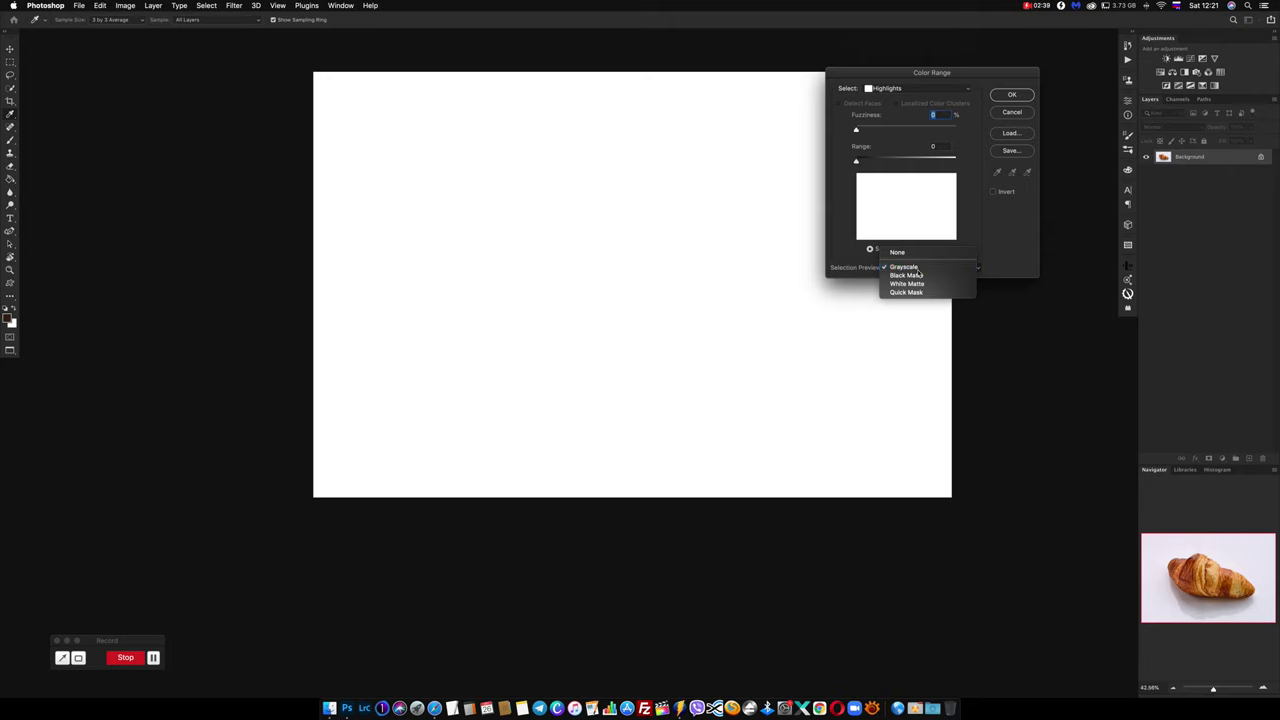
left_click(914, 270)
left_click_drag(857, 163, 894, 162)
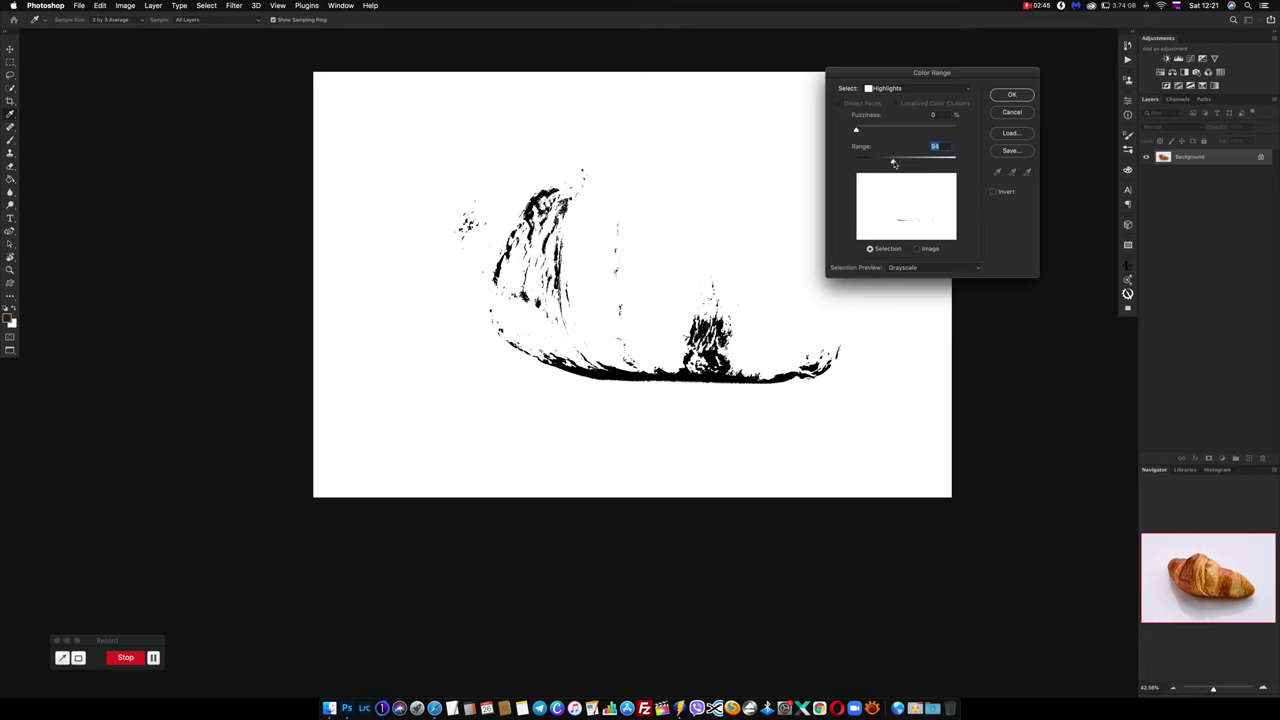
mouse_move(893, 162)
left_mouse_down()
mouse_move(904, 162)
mouse_move(892, 165)
mouse_move(889, 132)
mouse_move(910, 133)
left_mouse_up()
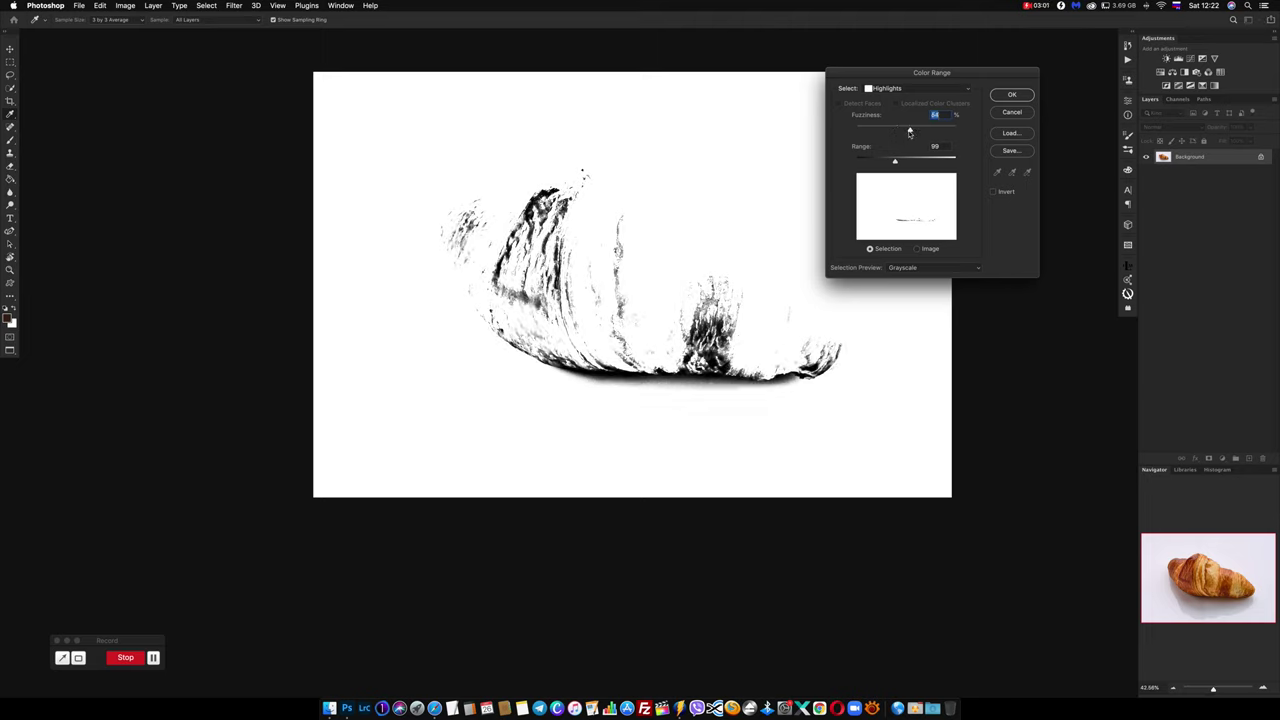
left_click_drag(895, 162, 903, 163)
left_click(1011, 94)
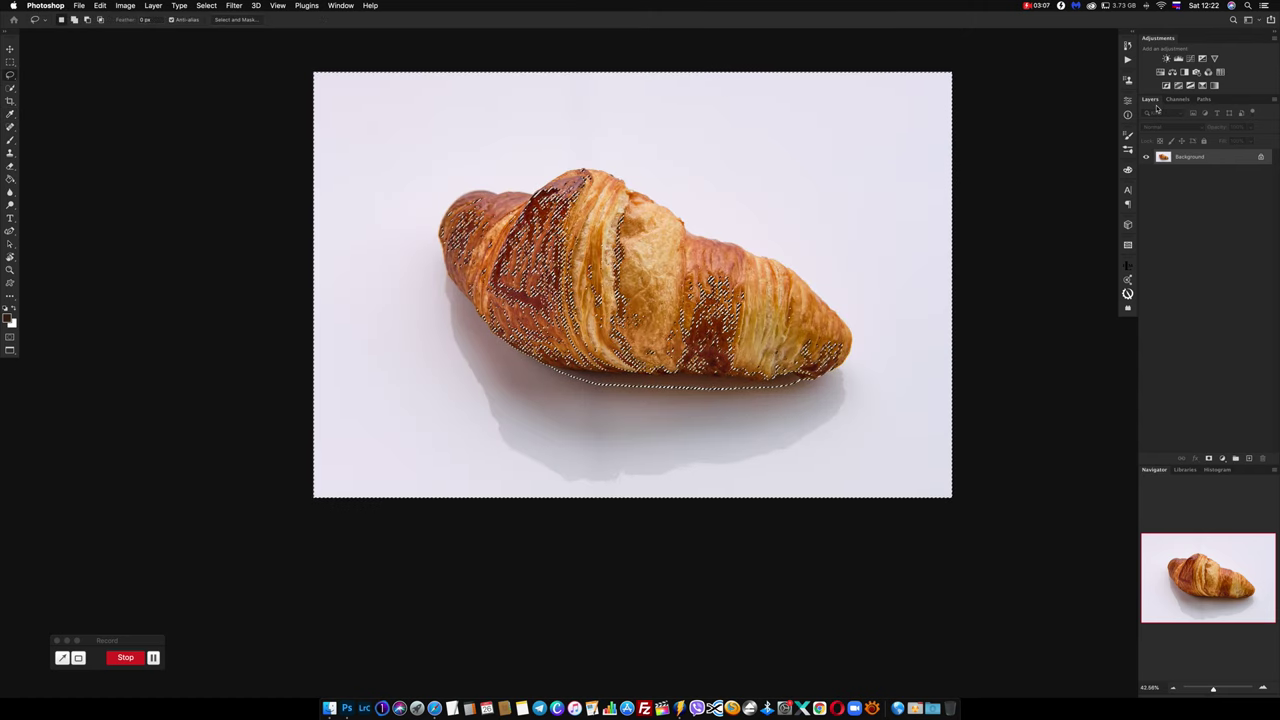
Load the Alpha 1 channel as a selection and add a layer mask, redoing it after an undo.
left_click(1177, 99)
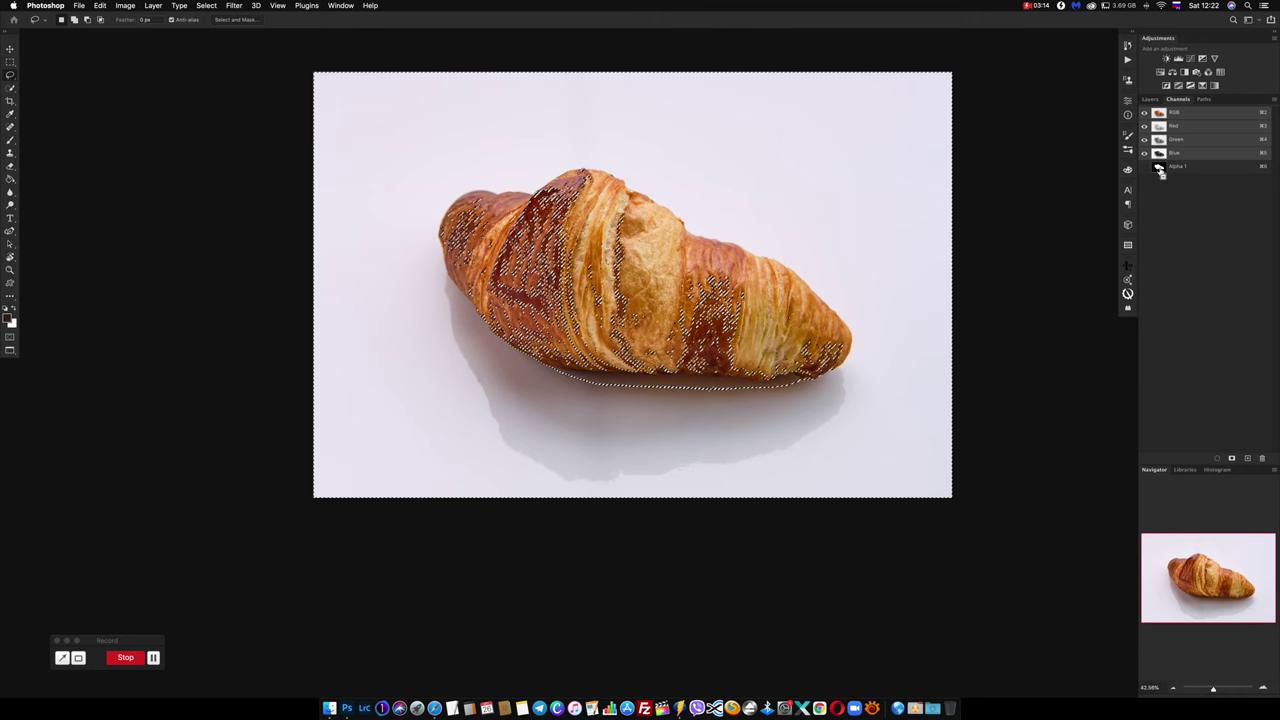
left_click(1159, 167, "super")
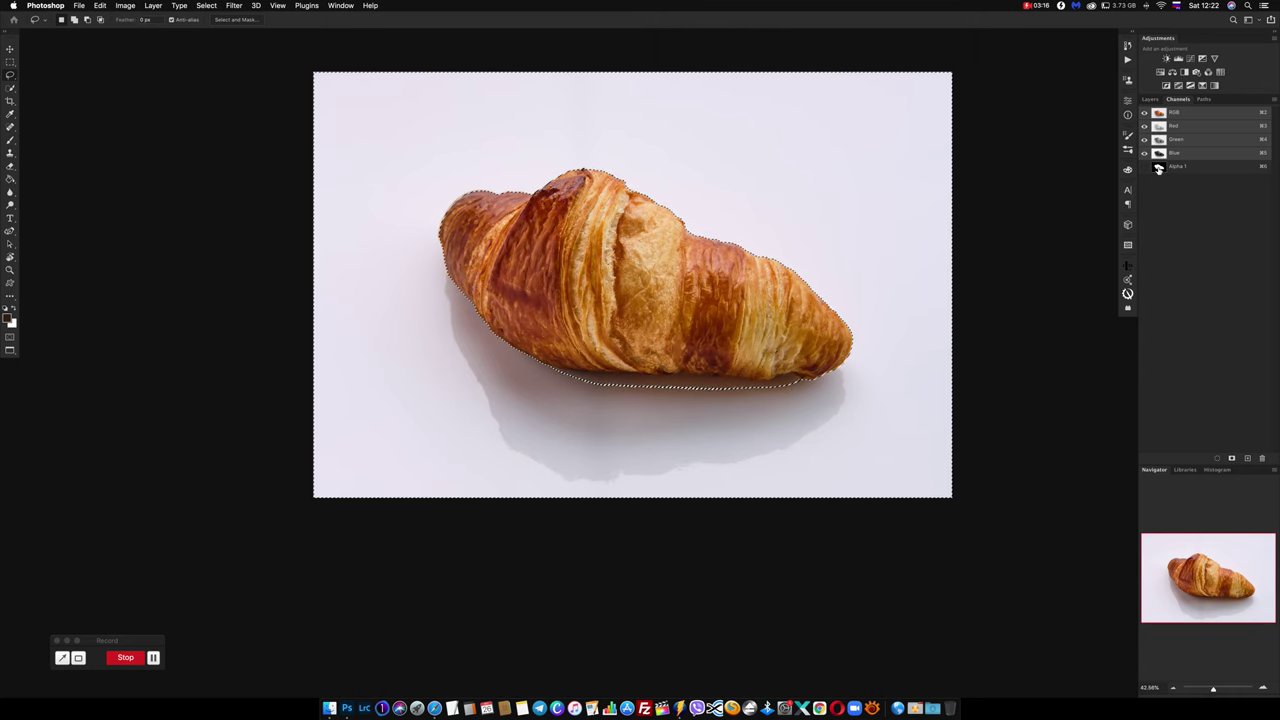
left_click(1150, 99)
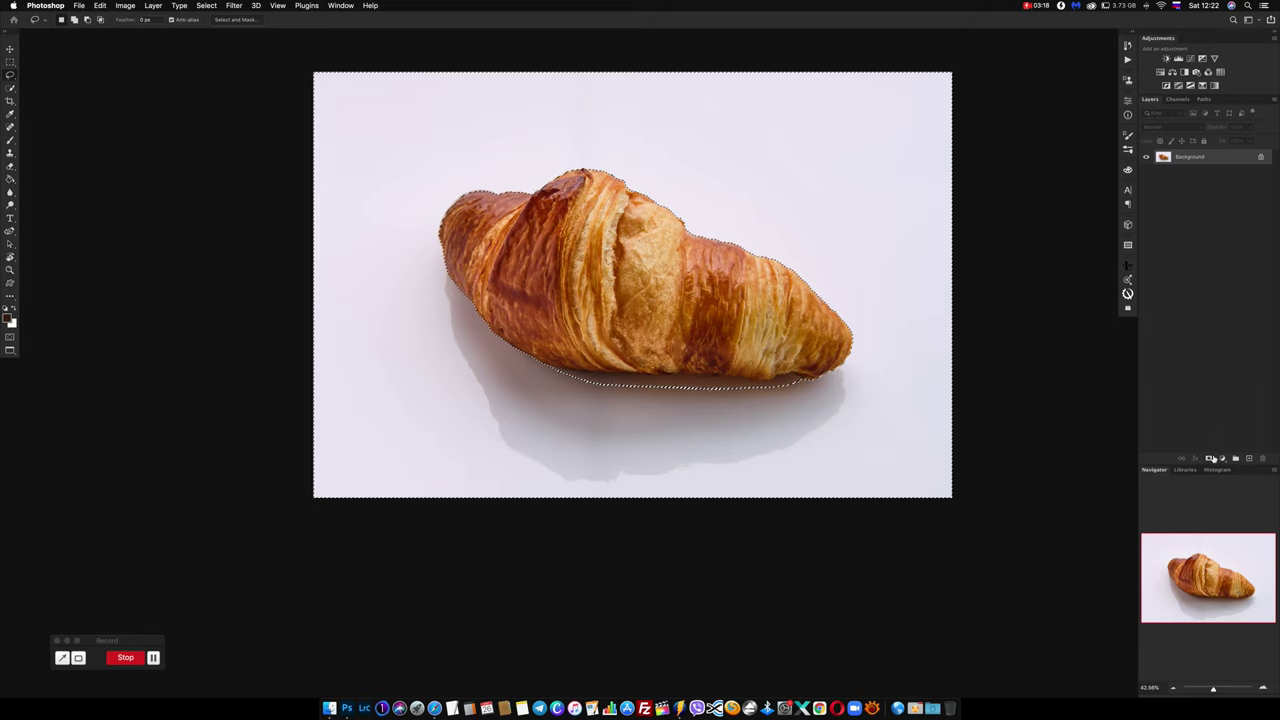
left_click(1209, 459, "alt")
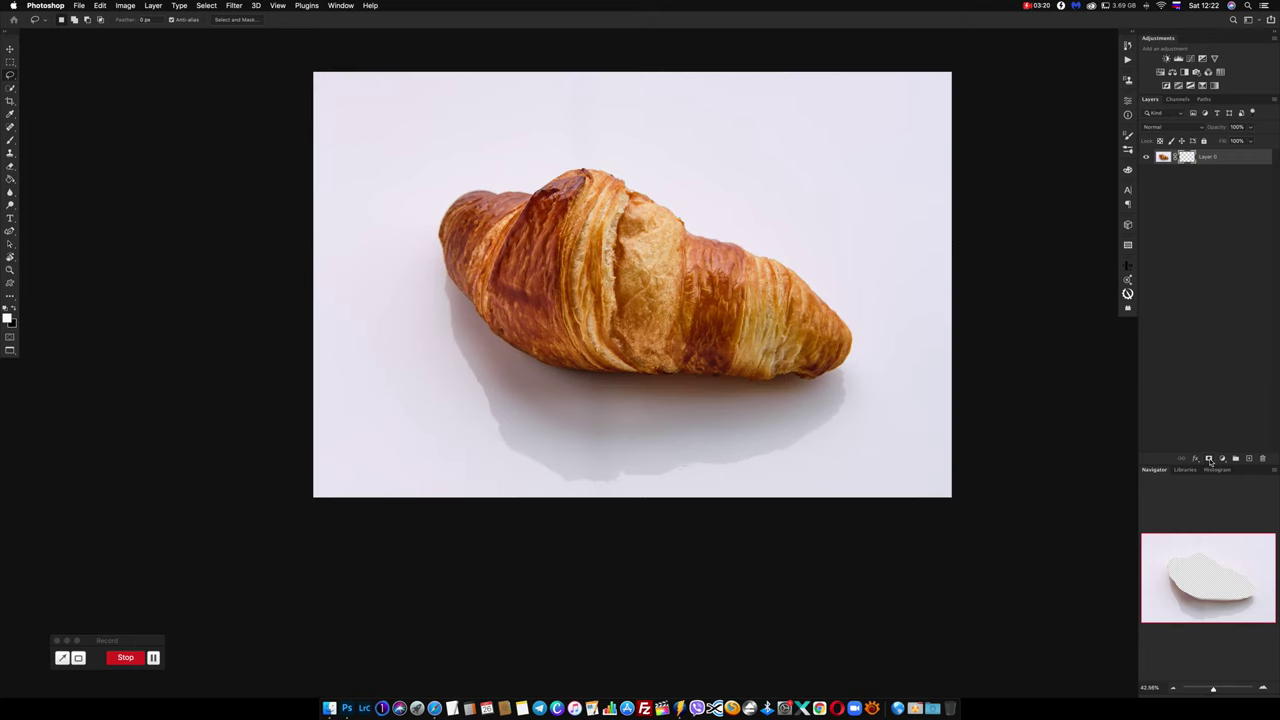
key("ctrl+z")
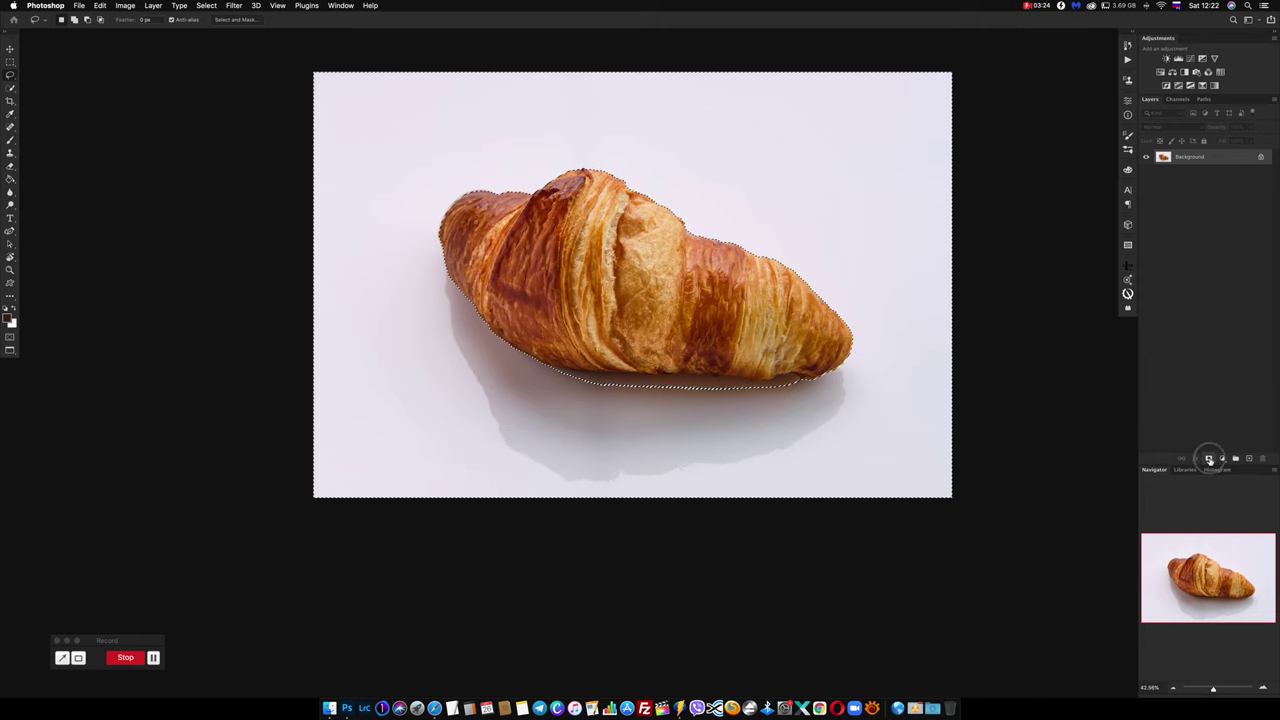
left_click(1209, 459)
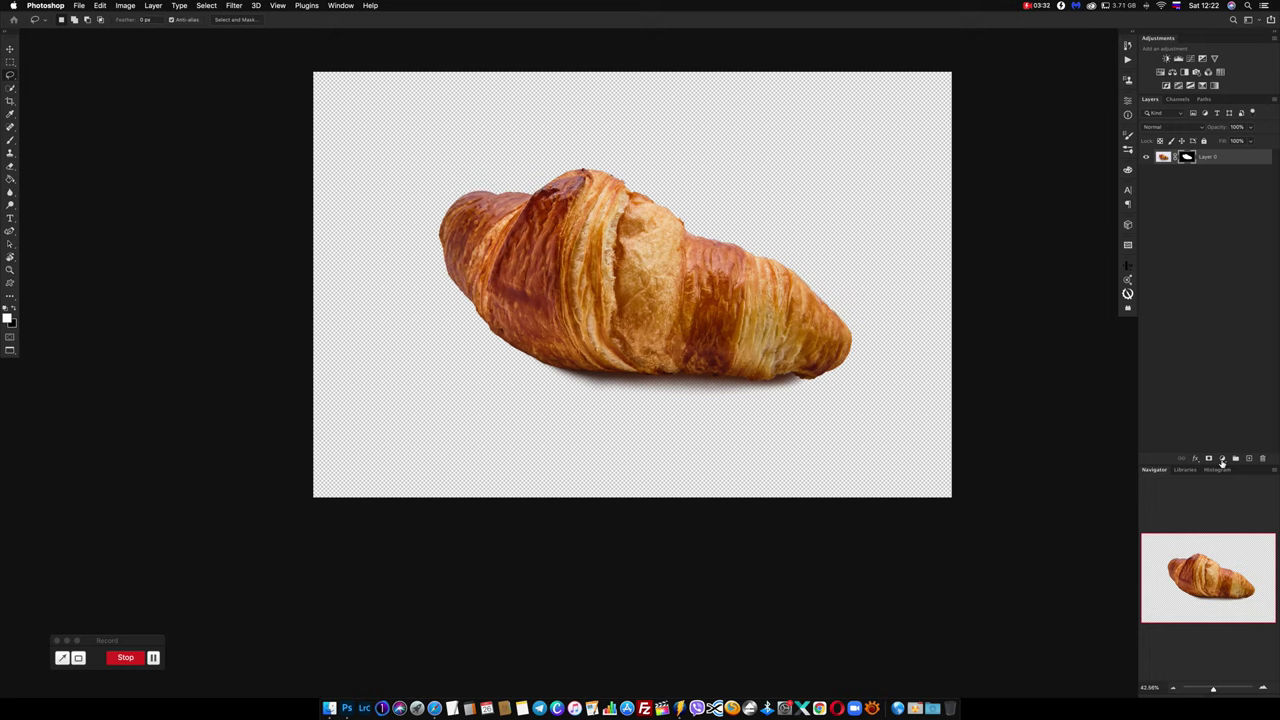
Add a pure white Solid Color fill layer and move it beneath the croissant layer.
left_click(1222, 459)
left_click(1215, 467)
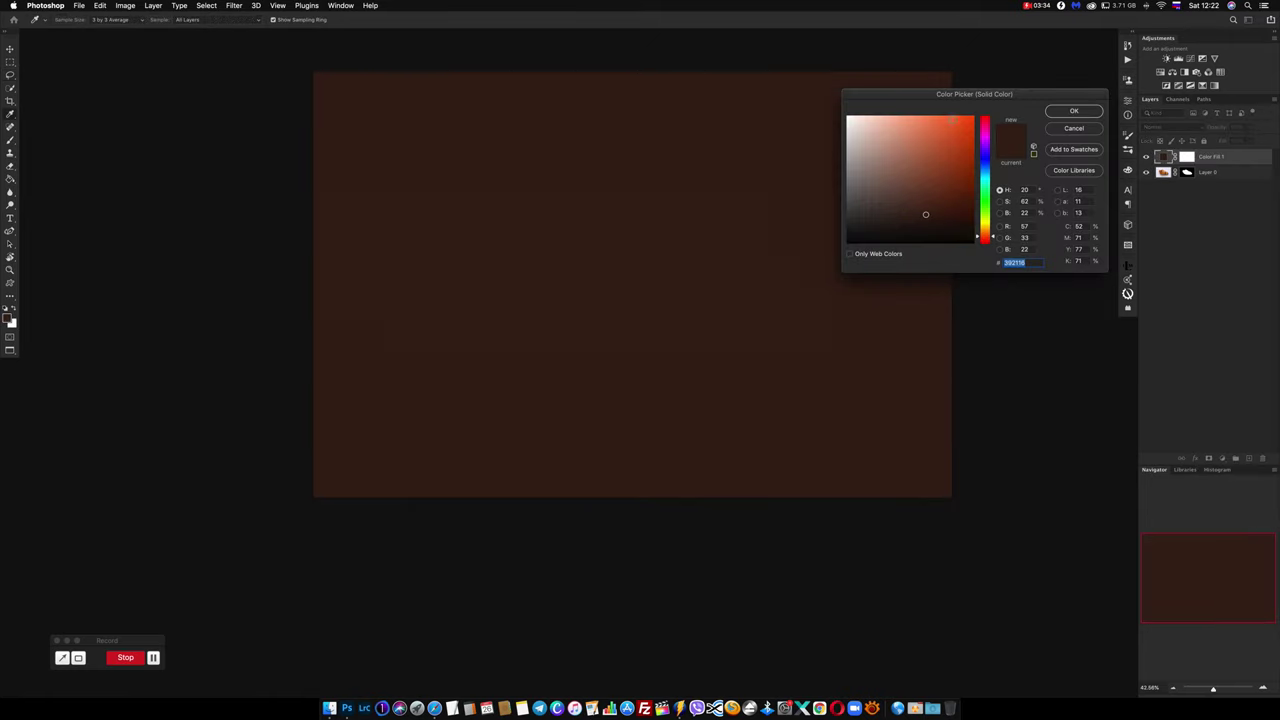
left_click(849, 116)
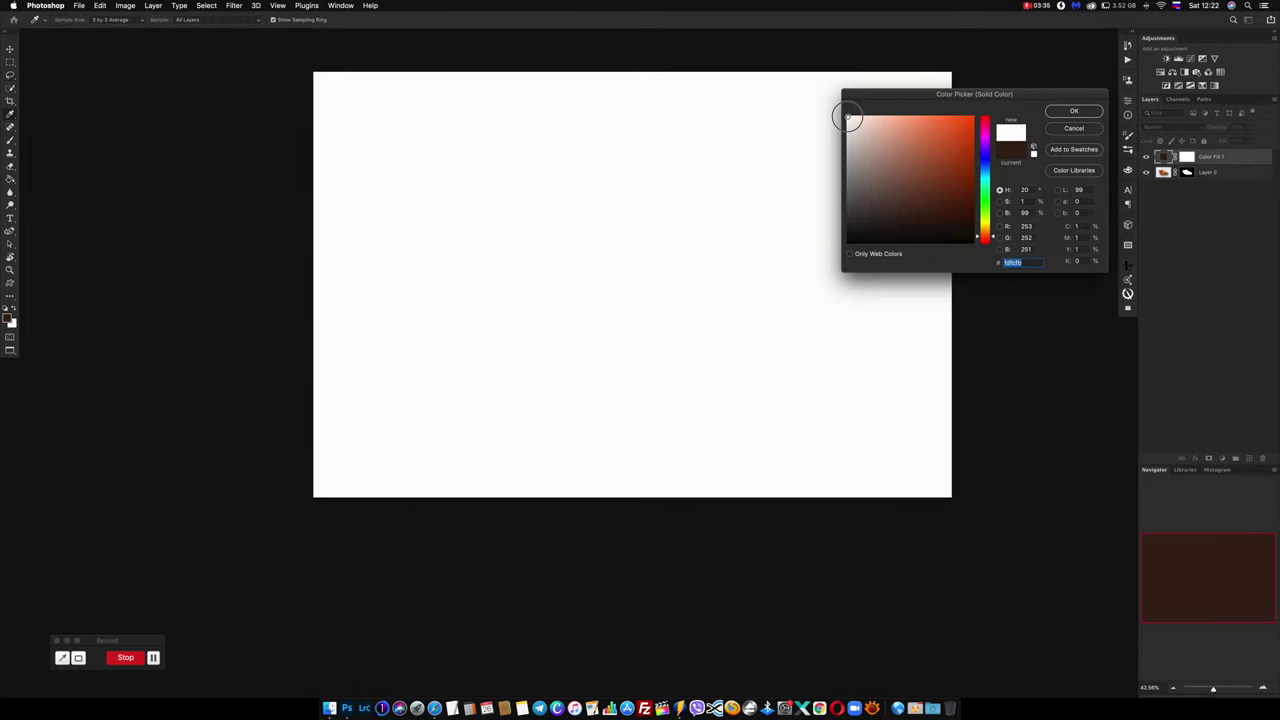
left_click(1074, 112)
left_click_drag(1163, 157, 1149, 195)
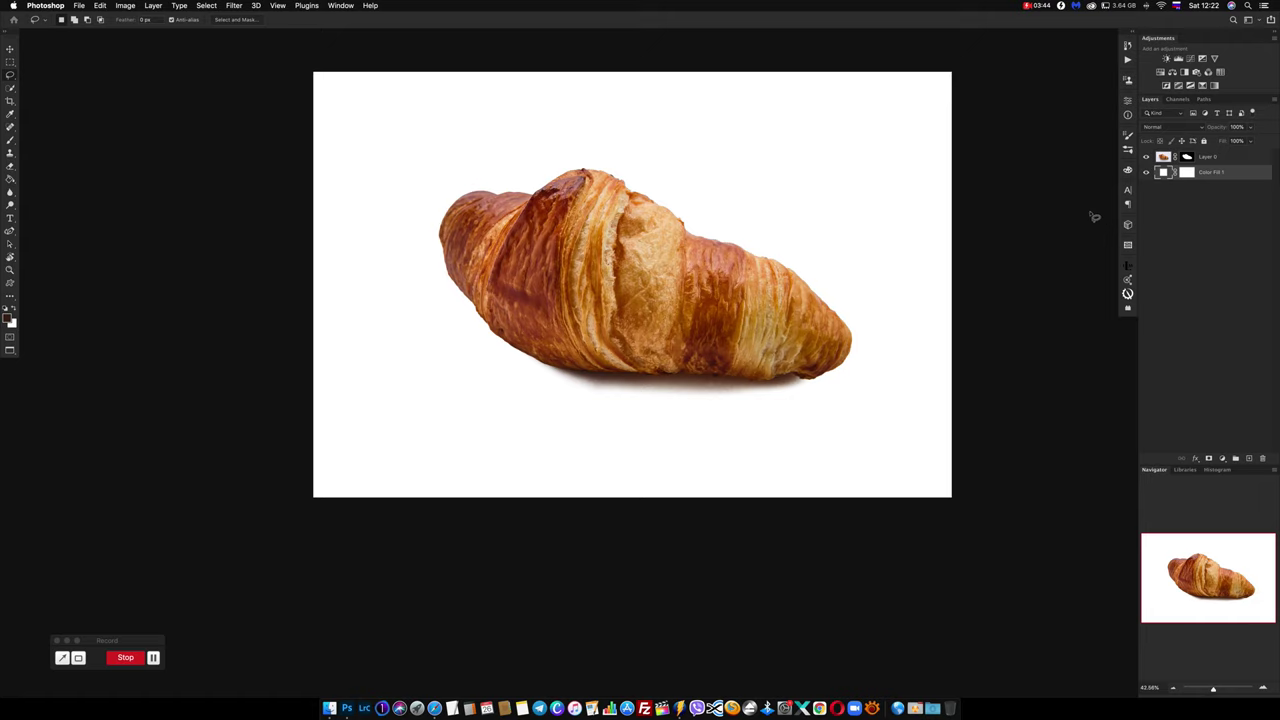
left_click(341, 6)
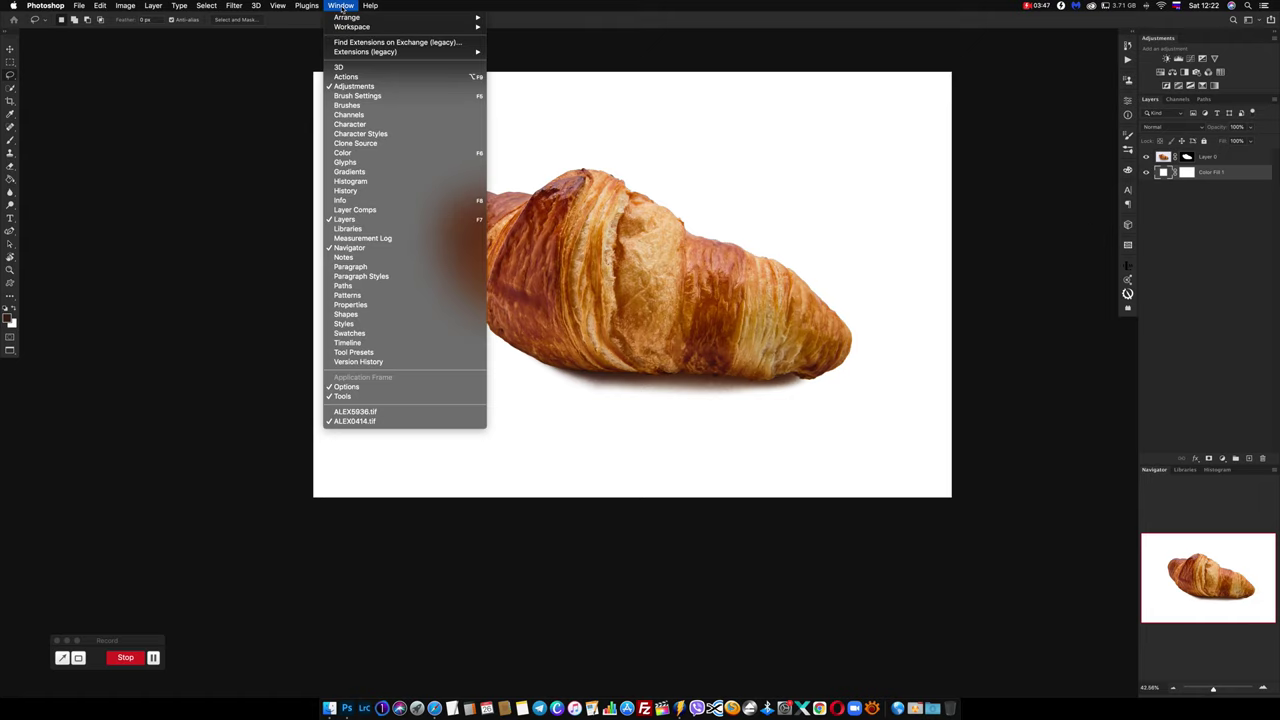
Switch to ALEX5936.tif and heal sauce specks at the plate's upper left with an enlarged brush.
left_click(391, 412)
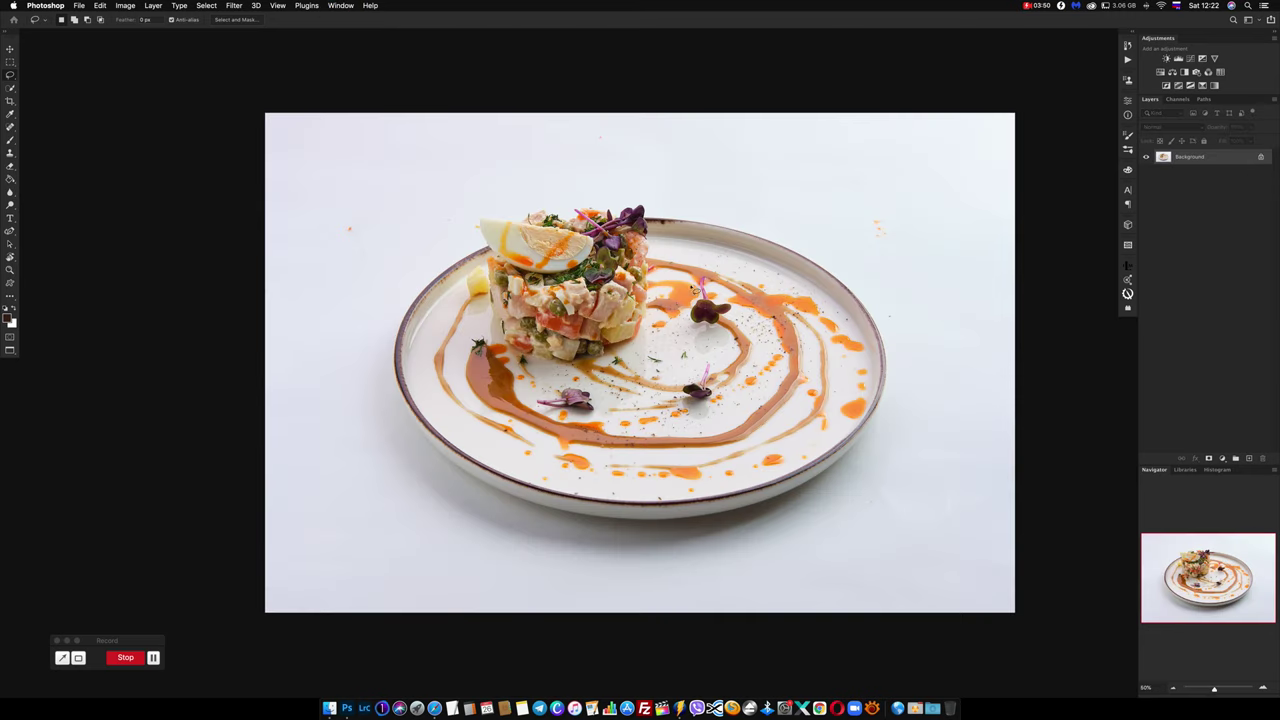
left_click(10, 127)
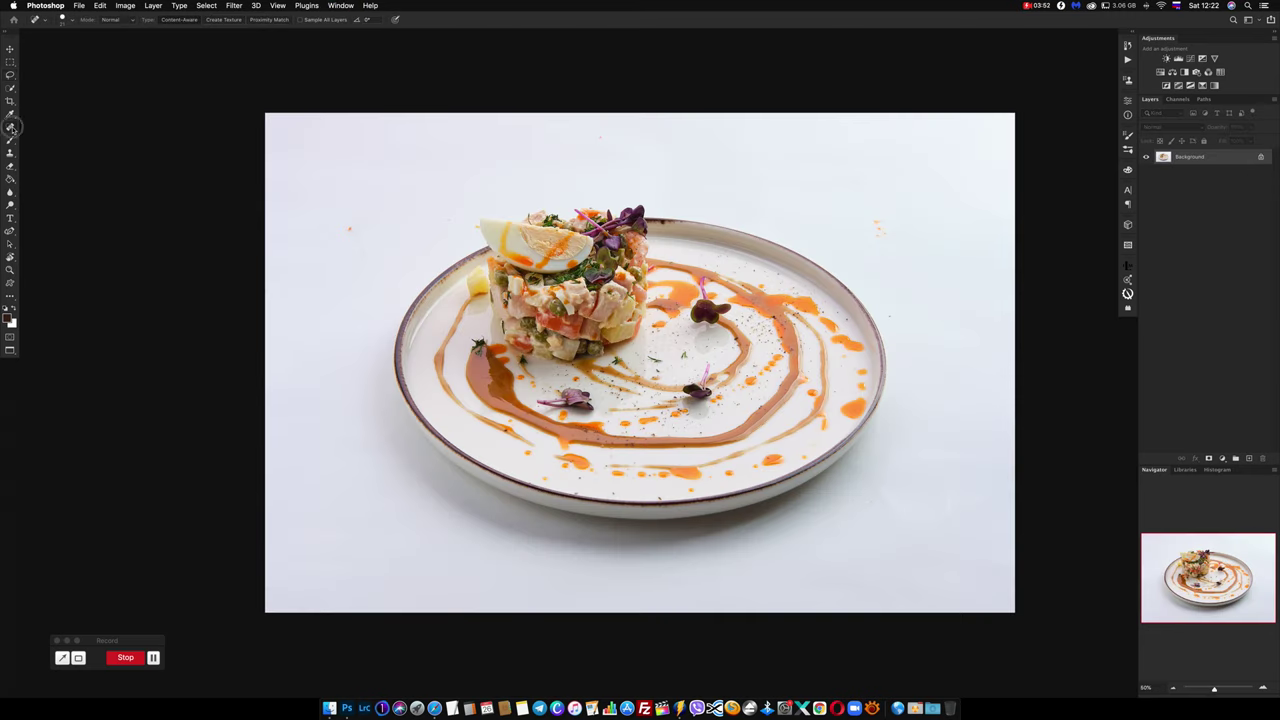
left_click_drag(374, 237, 566, 219)
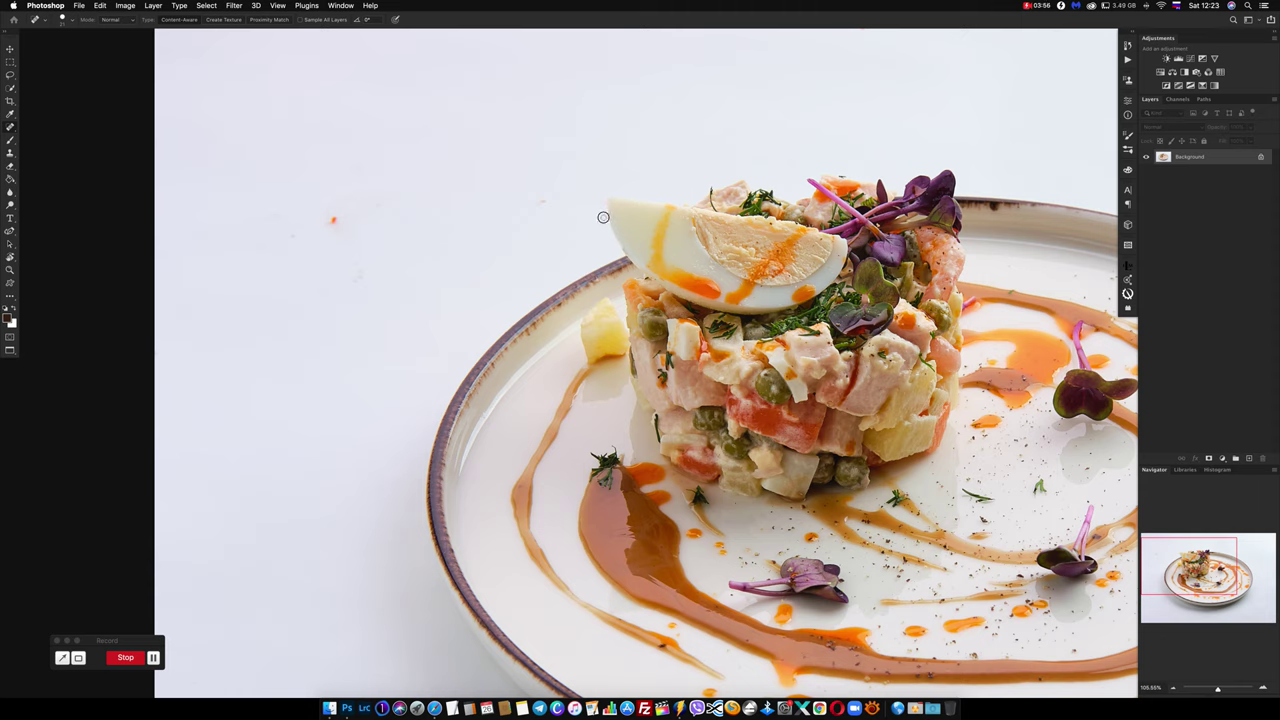
key("bracketright")
key("bracketright")
key("bracketright")
left_click(289, 228)
left_click(374, 206)
left_click_drag(357, 277, 350, 274)
left_click(320, 291)
Heal the orange specks right of the plate and check the rest of the background.
left_click_drag(350, 226, 338, 198)
scroll(600, 130, "right", 10)
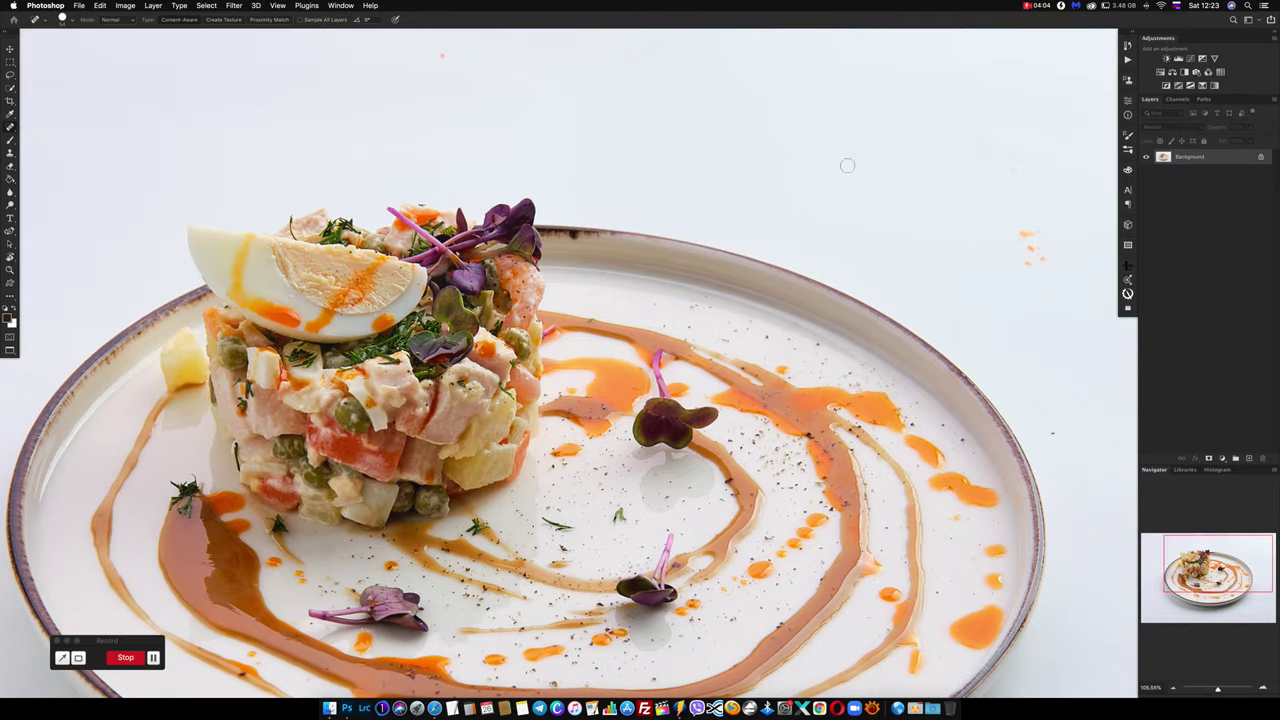
left_click_drag(1028, 228, 1042, 268)
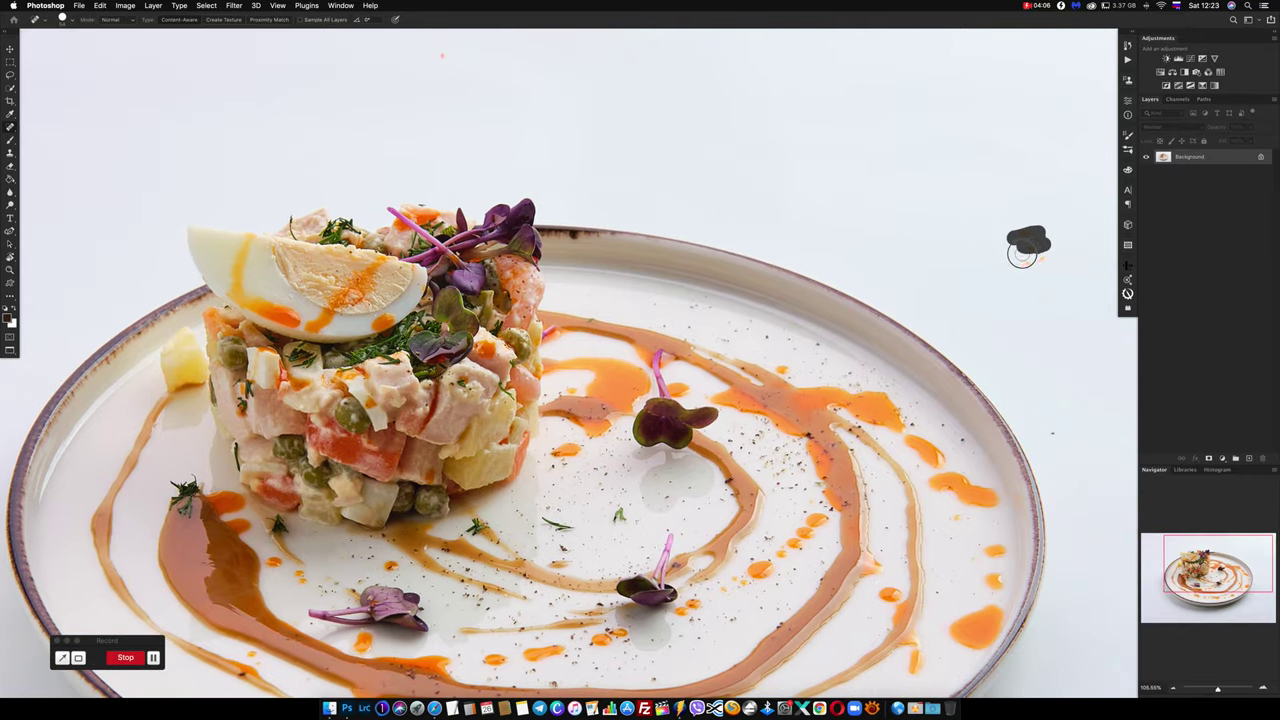
scroll(1038, 305, "down", 5)
scroll(971, 214, "right", 4)
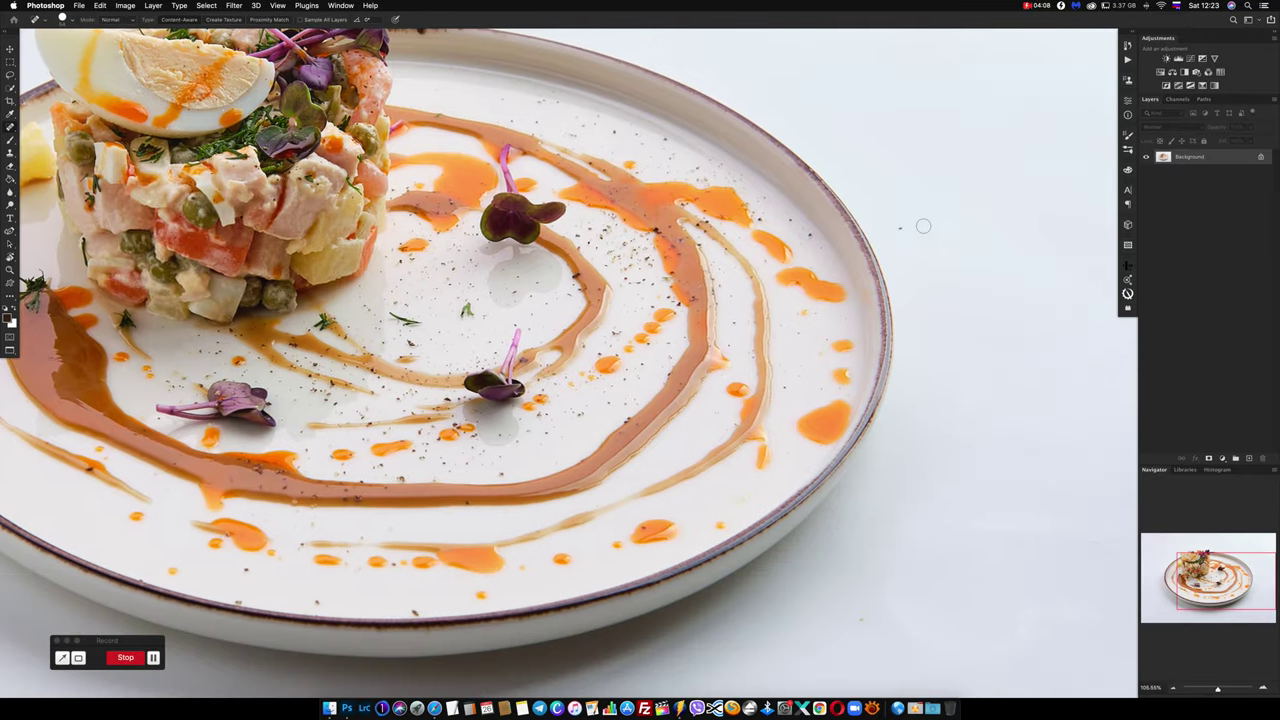
scroll(901, 229, "down", 5)
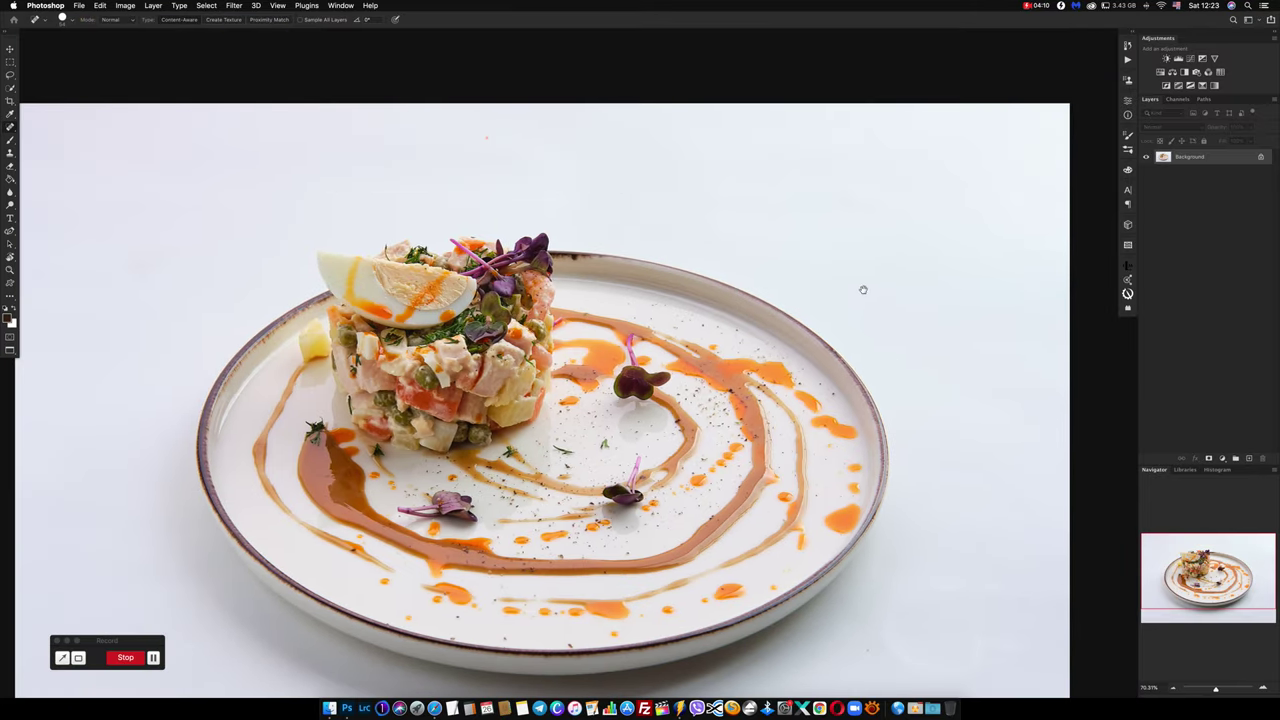
scroll(623, 213, "down", 2)
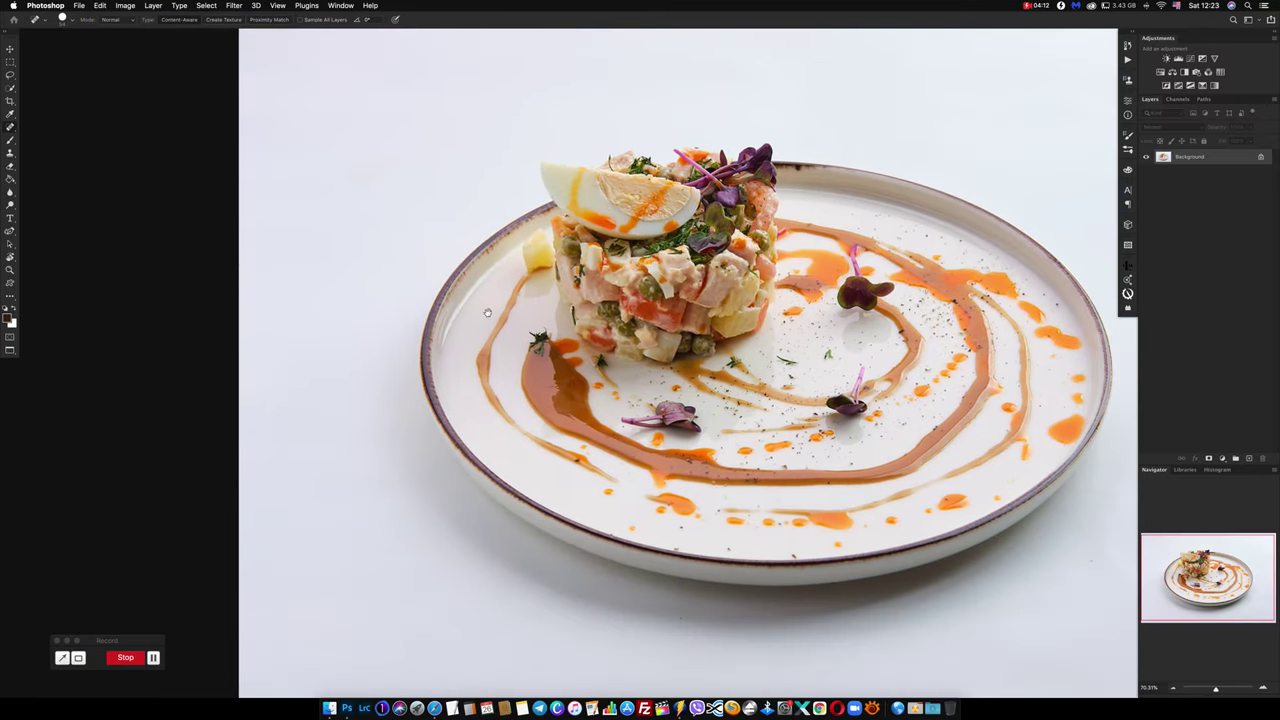
scroll(394, 266, "down", 4)
scroll(858, 320, "down", 3)
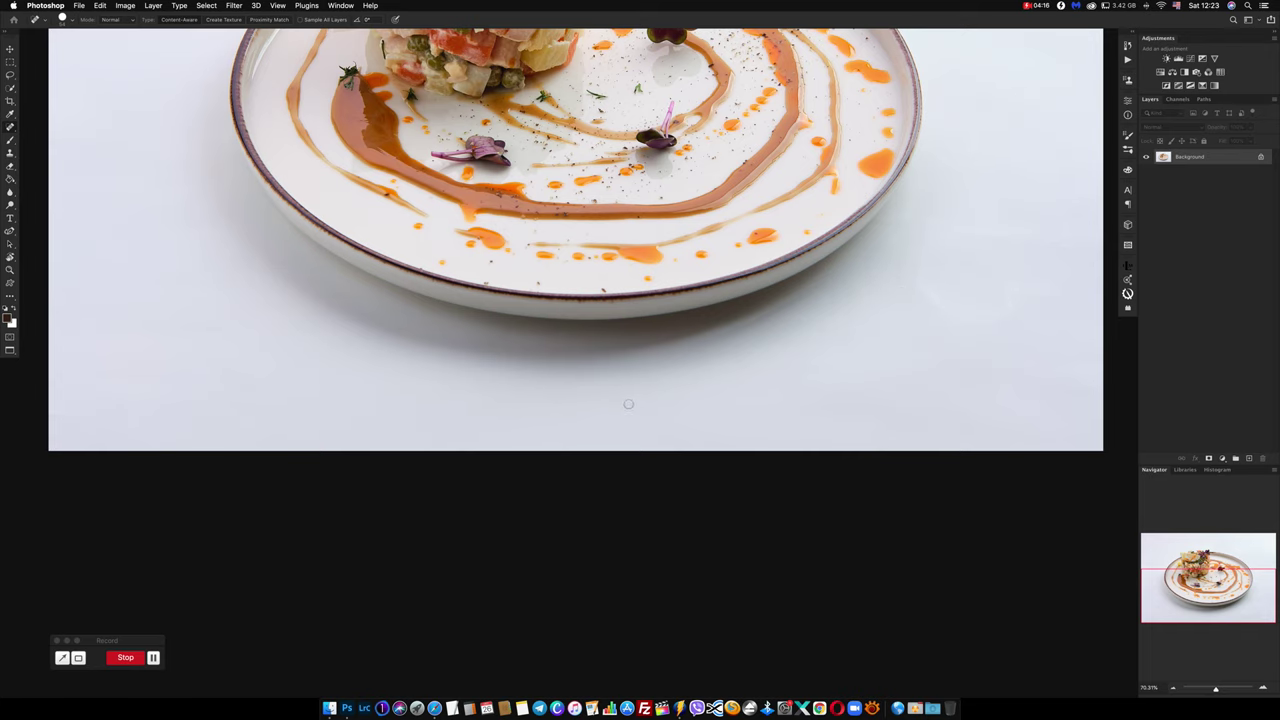
scroll(544, 316, "up", 3)
scroll(589, 366, "up", 2)
scroll(650, 315, "down", 2)
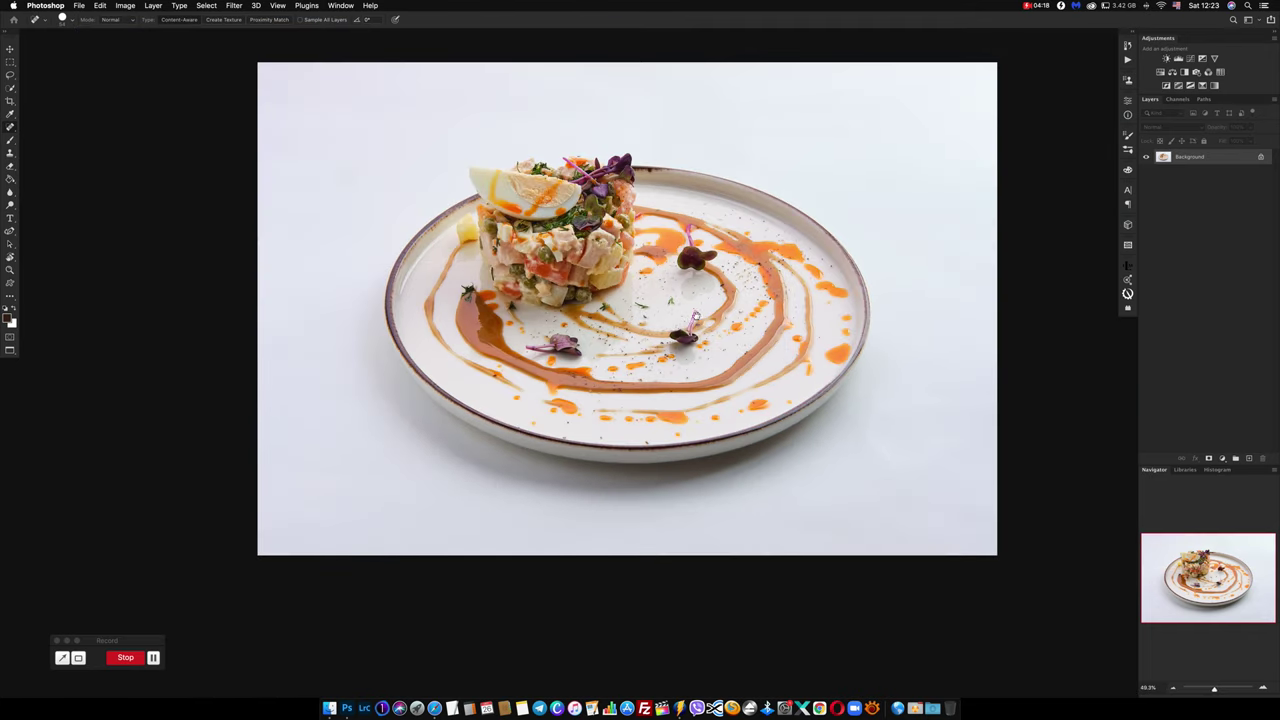
left_click(207, 6)
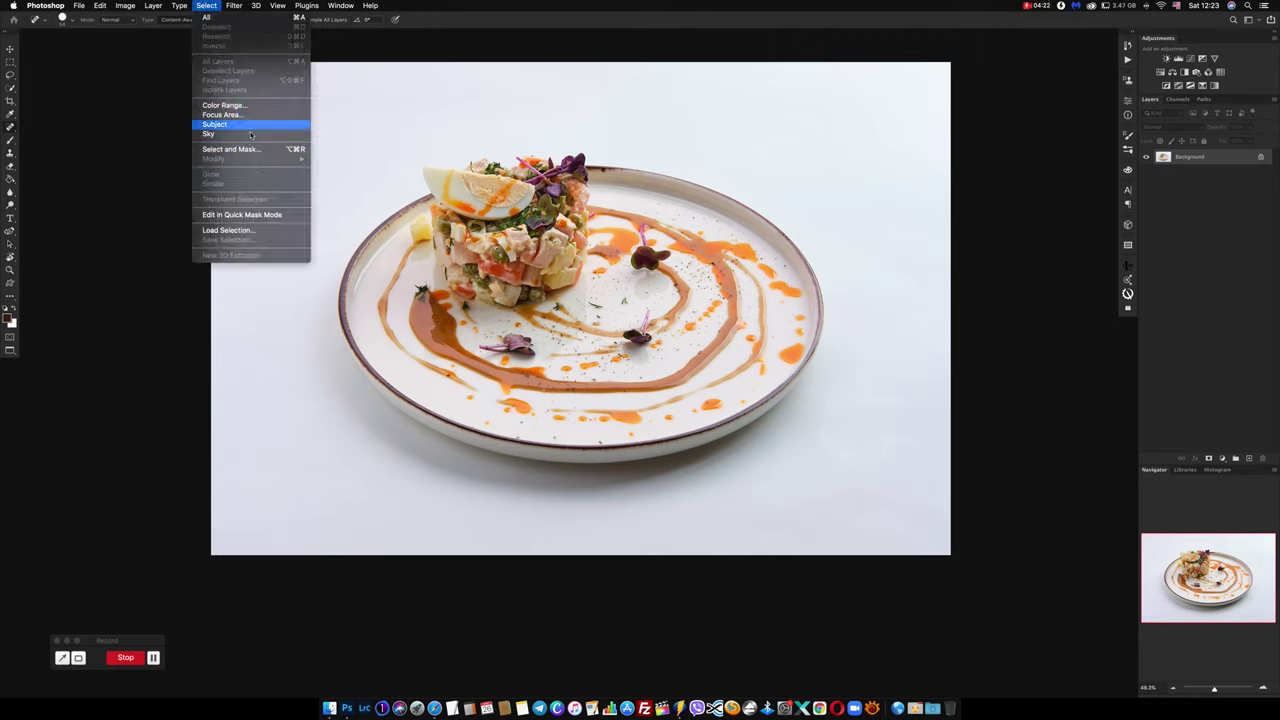
Select the salad plate with Select > Subject and zoom in with the Lasso tool.
left_click(250, 126)
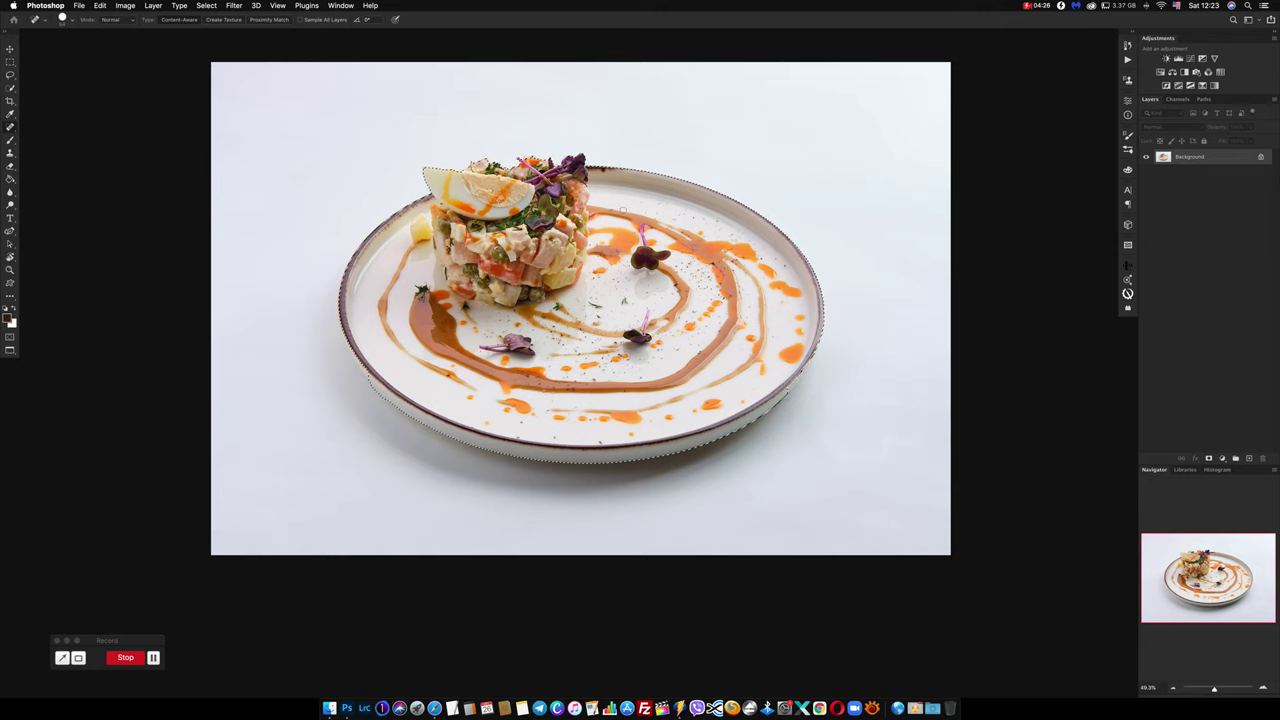
key("l")
scroll(512, 163, "up", 5)
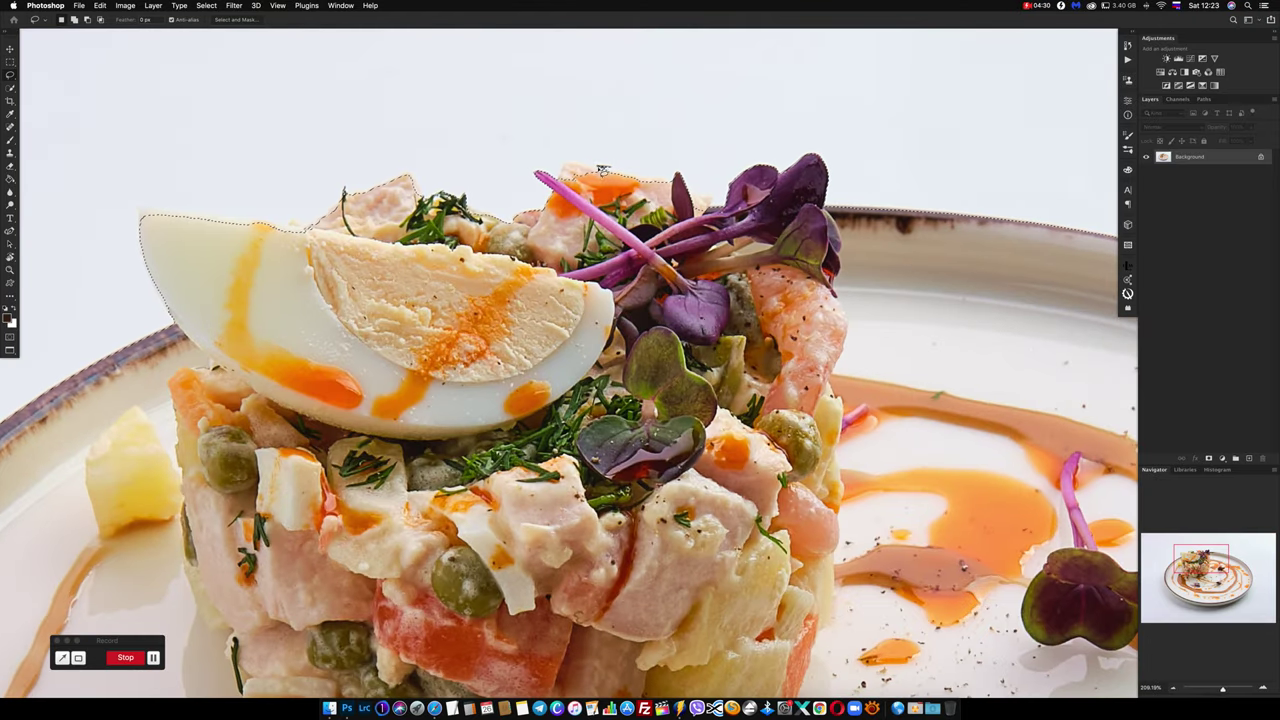
scroll(603, 170, "up", 3)
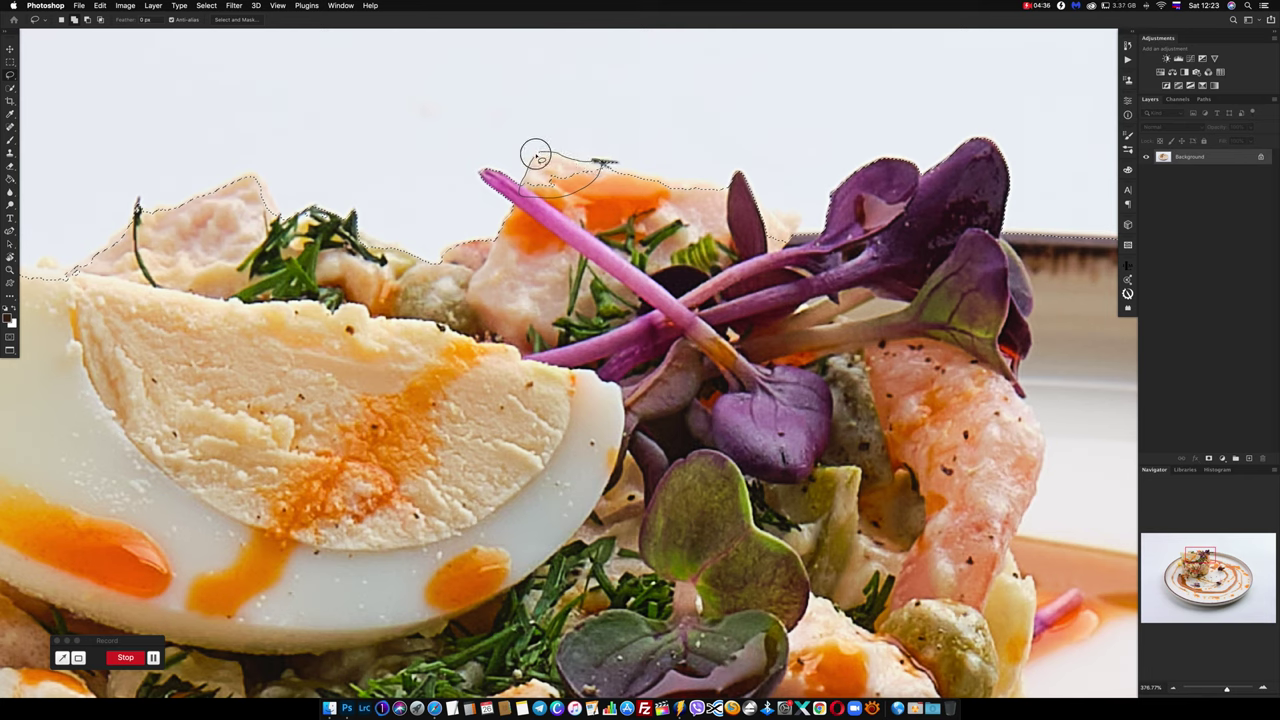
Refine the selection edge along the salad top over the chicken and the egg slice.
left_click(606, 161)
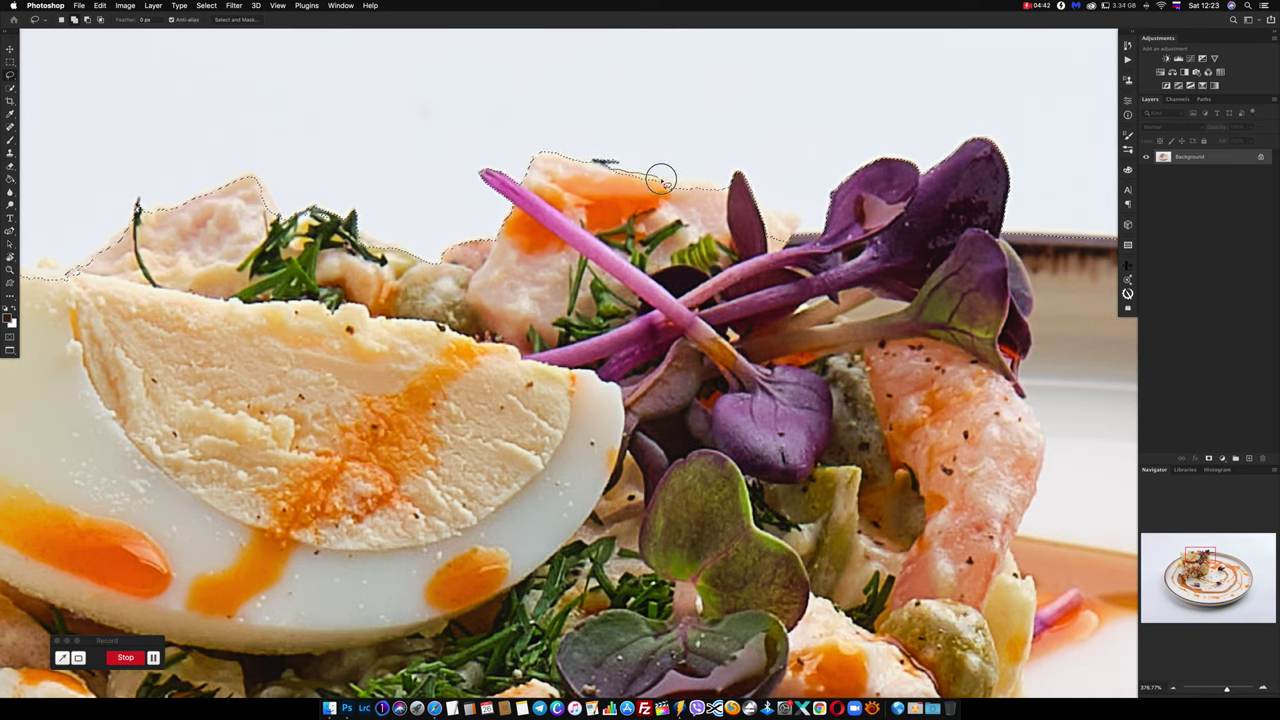
mouse_move(714, 186)
left_mouse_down()
mouse_move(760, 200)
mouse_move(792, 236)
left_mouse_up()
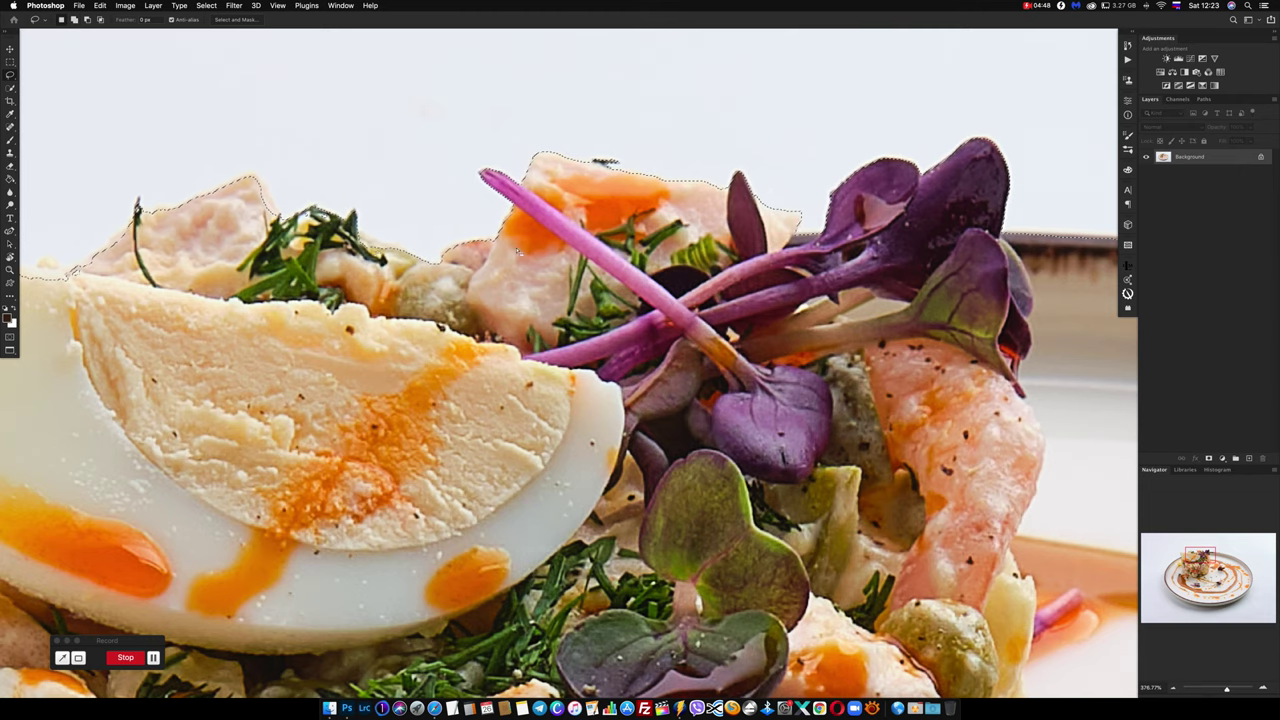
scroll(792, 236, "left", 10)
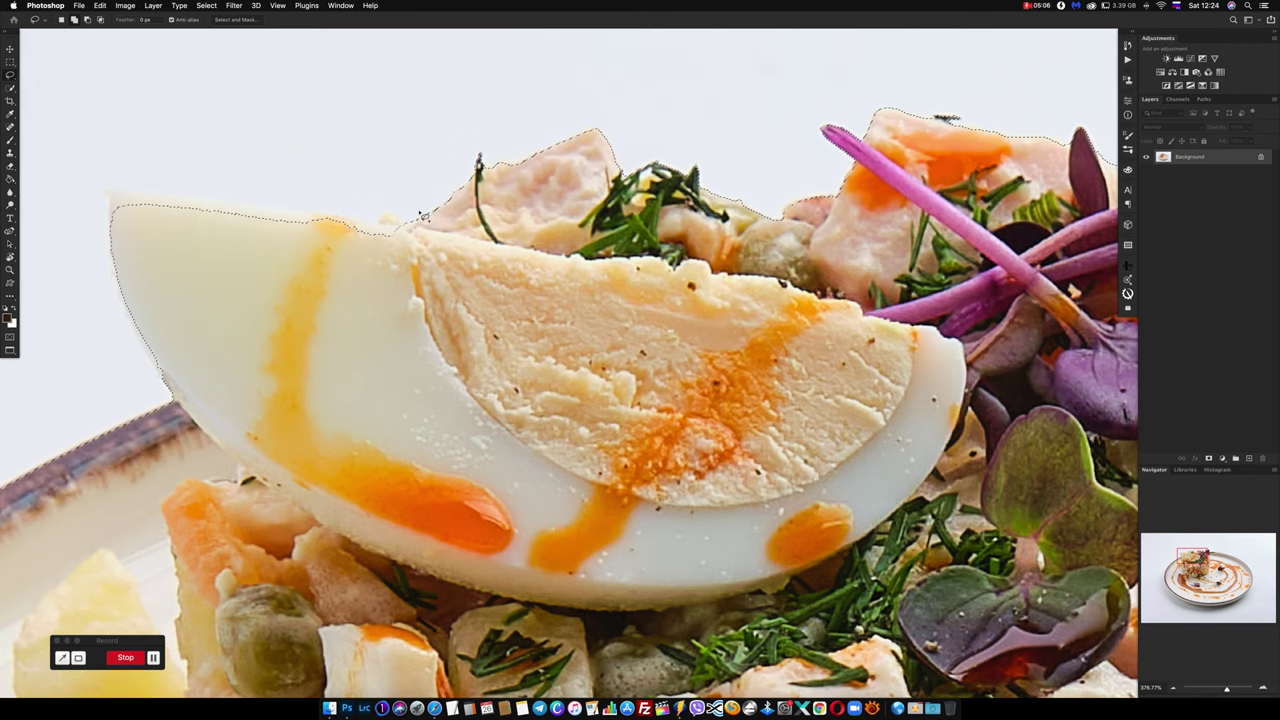
mouse_move(410, 228)
left_mouse_down()
mouse_move(307, 213)
mouse_move(445, 147)
mouse_move(437, 180)
mouse_move(623, 177)
mouse_move(629, 166)
left_mouse_up()
scroll(300, 360, "down", 5)
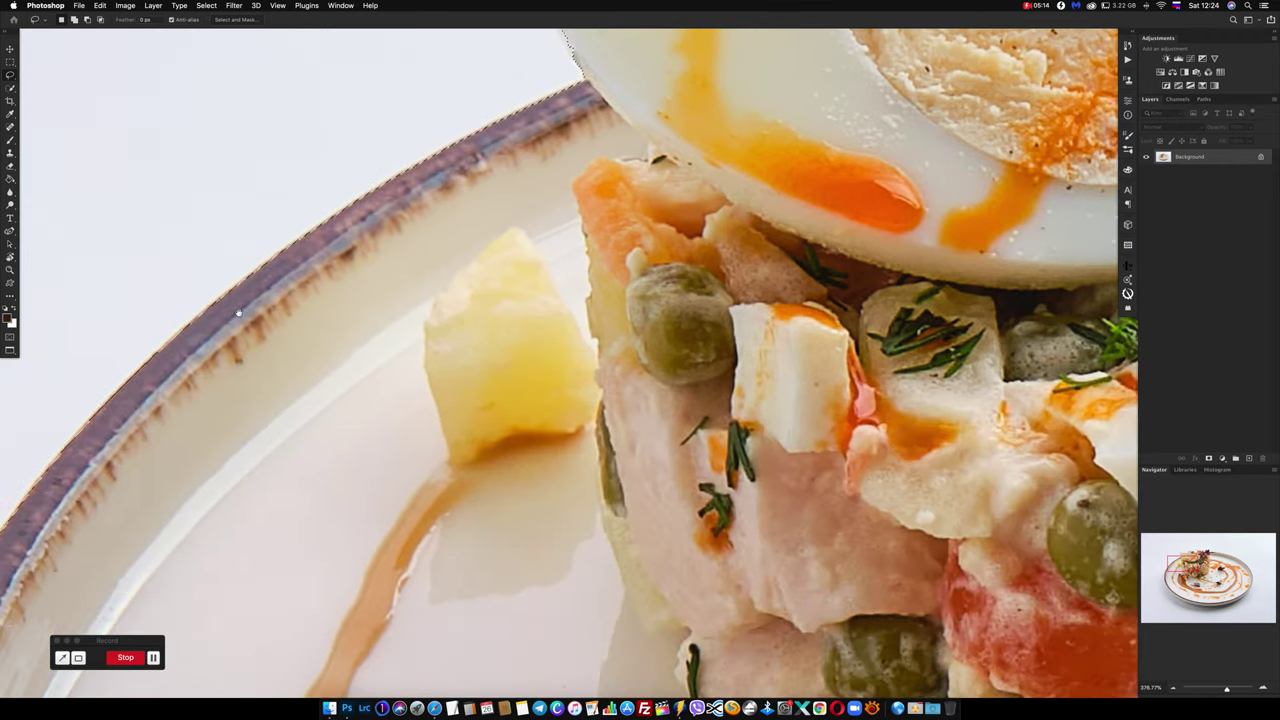
Trace the left side of the plate rim into the selection, smoothing the edge beneath it.
scroll(239, 382, "down", 5)
scroll(239, 382, "down", 5)
scroll(306, 237, "down", 5)
scroll(311, 263, "down", 5)
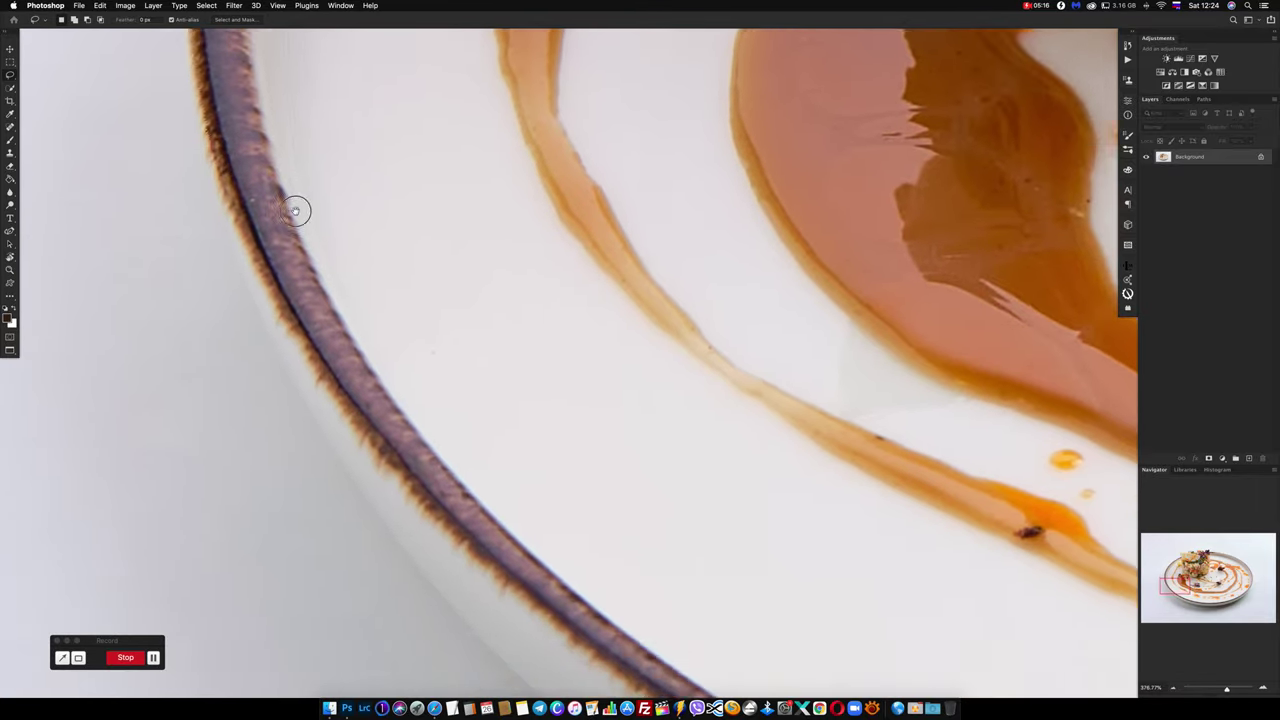
scroll(294, 209, "down", 5)
scroll(297, 183, "up", 5)
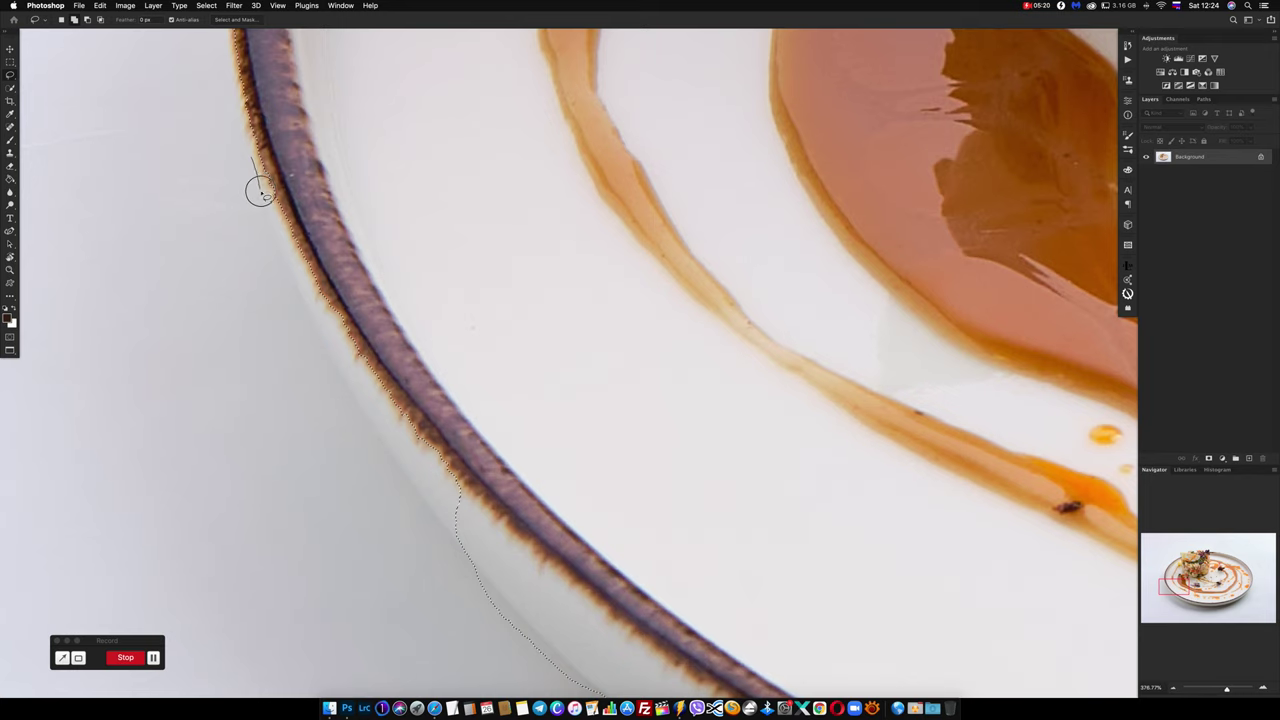
mouse_move(300, 296)
left_mouse_down()
mouse_move(268, 74)
mouse_move(229, 63)
mouse_move(255, 115)
left_mouse_up()
scroll(391, 128, "down", 5)
left_click_drag(280, 188, 345, 291)
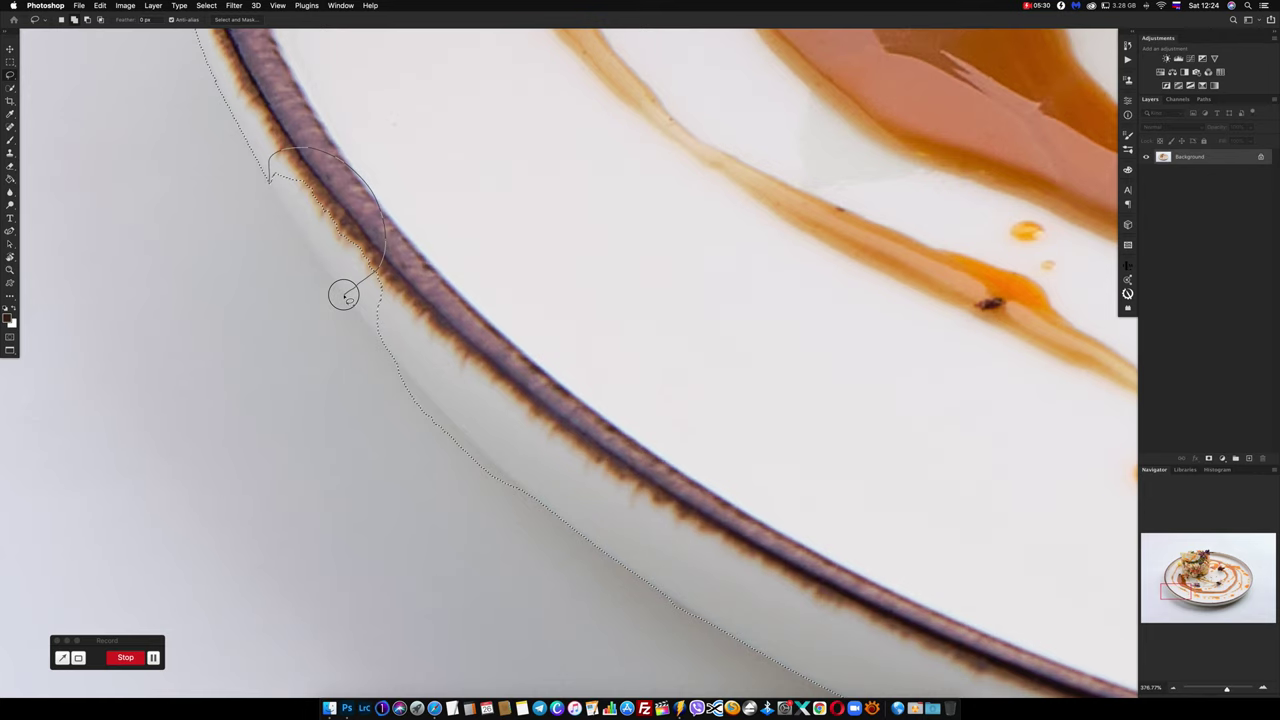
scroll(340, 204, "down", 3)
mouse_move(251, 166)
left_mouse_down()
mouse_move(323, 209)
mouse_move(310, 237)
mouse_move(366, 308)
mouse_move(446, 374)
mouse_move(509, 177)
mouse_move(442, 116)
left_mouse_up()
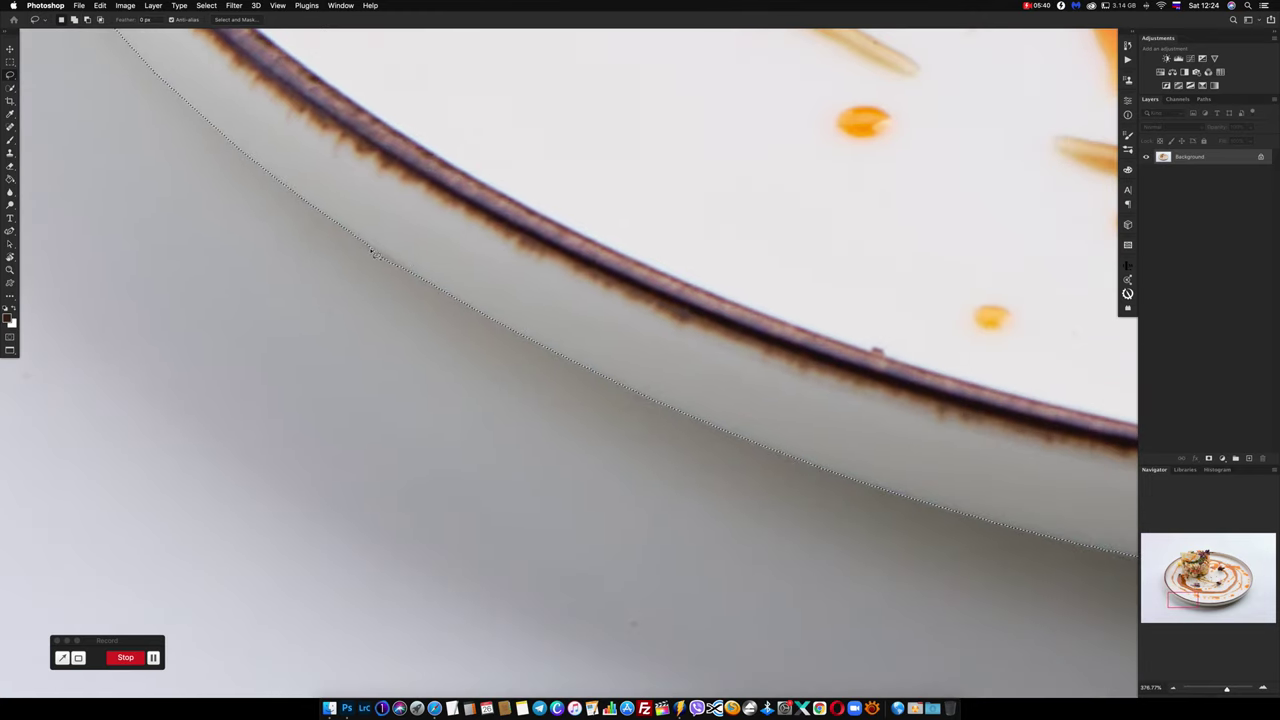
left_click_drag(370, 247, 409, 272)
Trace the selection up the right plate rim to the top, then zoom back out.
scroll(402, 218, "right", 15)
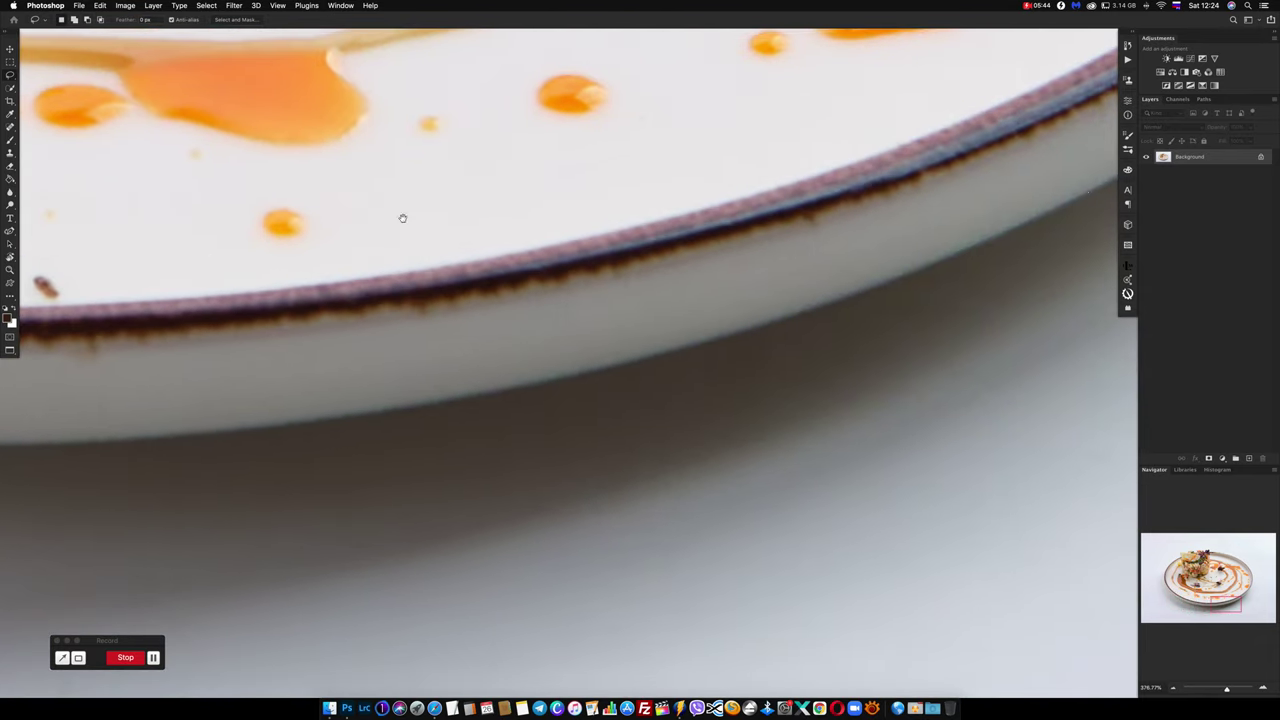
scroll(402, 218, "right", 5)
scroll(443, 254, "right", 5)
scroll(520, 280, "right", 5)
scroll(614, 306, "right", 5)
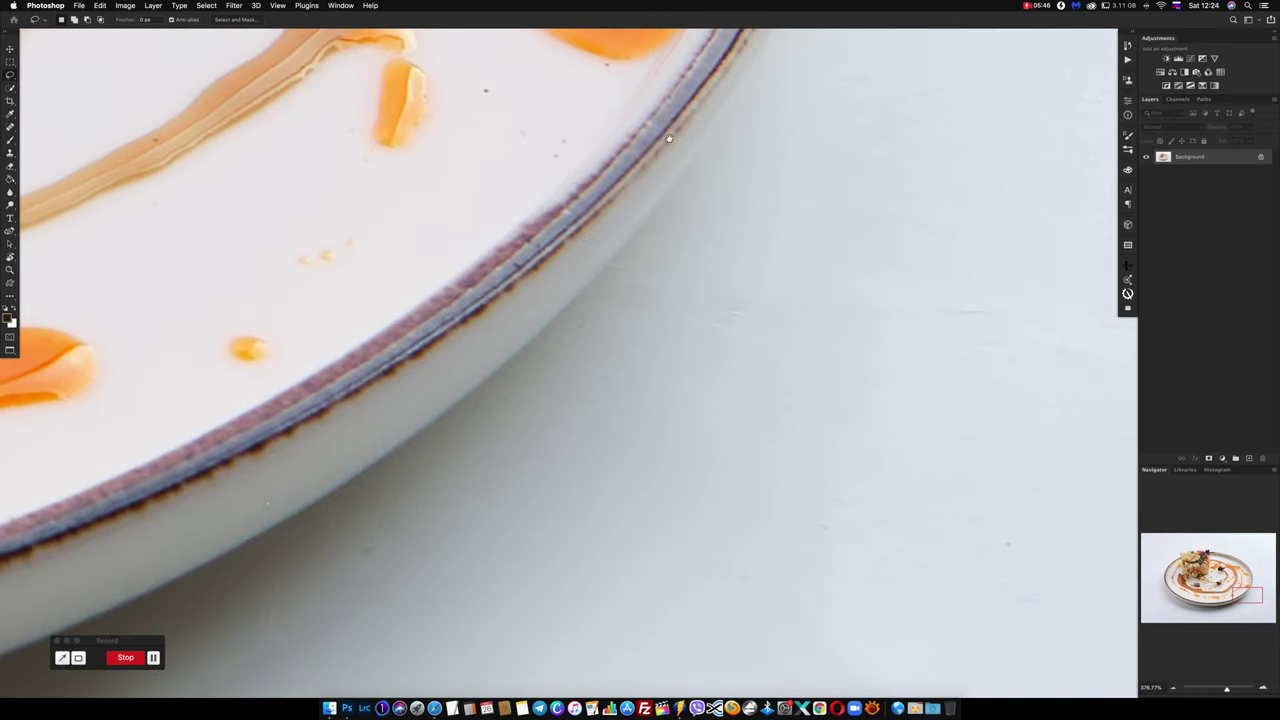
left_click_drag(666, 183, 563, 211)
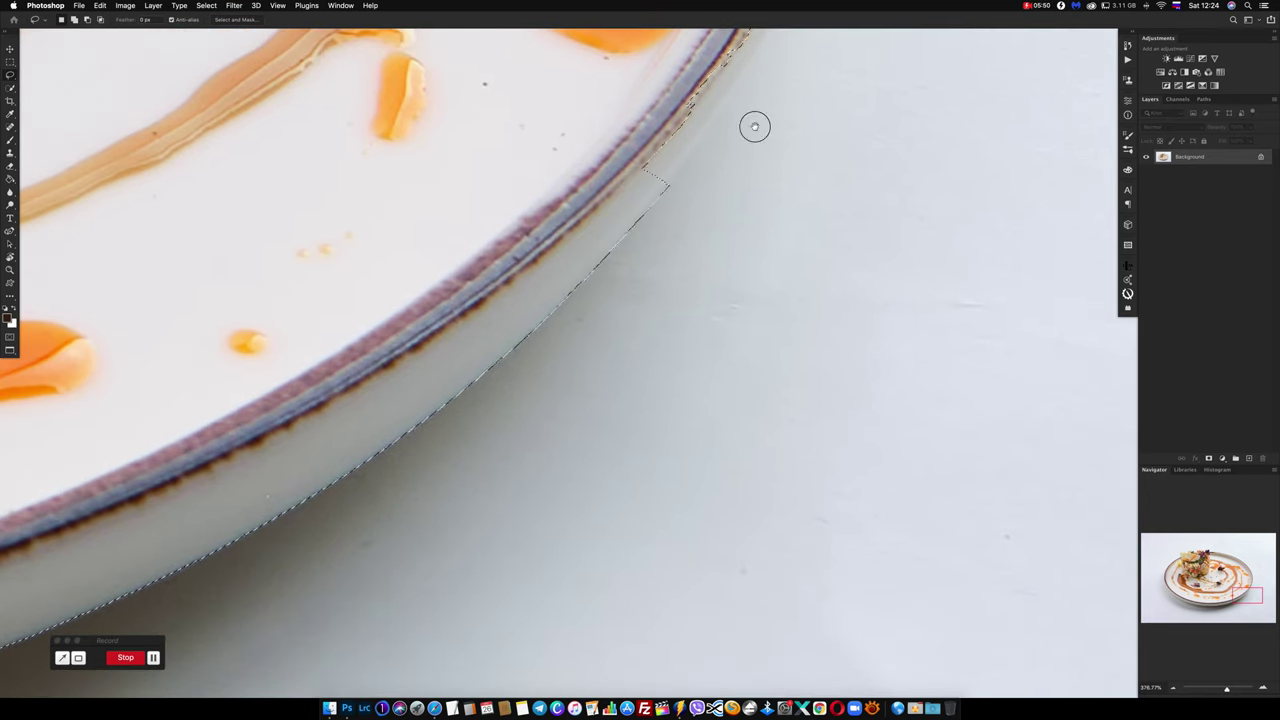
scroll(584, 280, "up", 5)
mouse_move(584, 280)
left_mouse_down()
mouse_move(497, 323)
mouse_move(669, 220)
mouse_move(585, 287)
mouse_move(582, 358)
left_mouse_up()
scroll(646, 245, "up", 3)
scroll(660, 250, "up", 3)
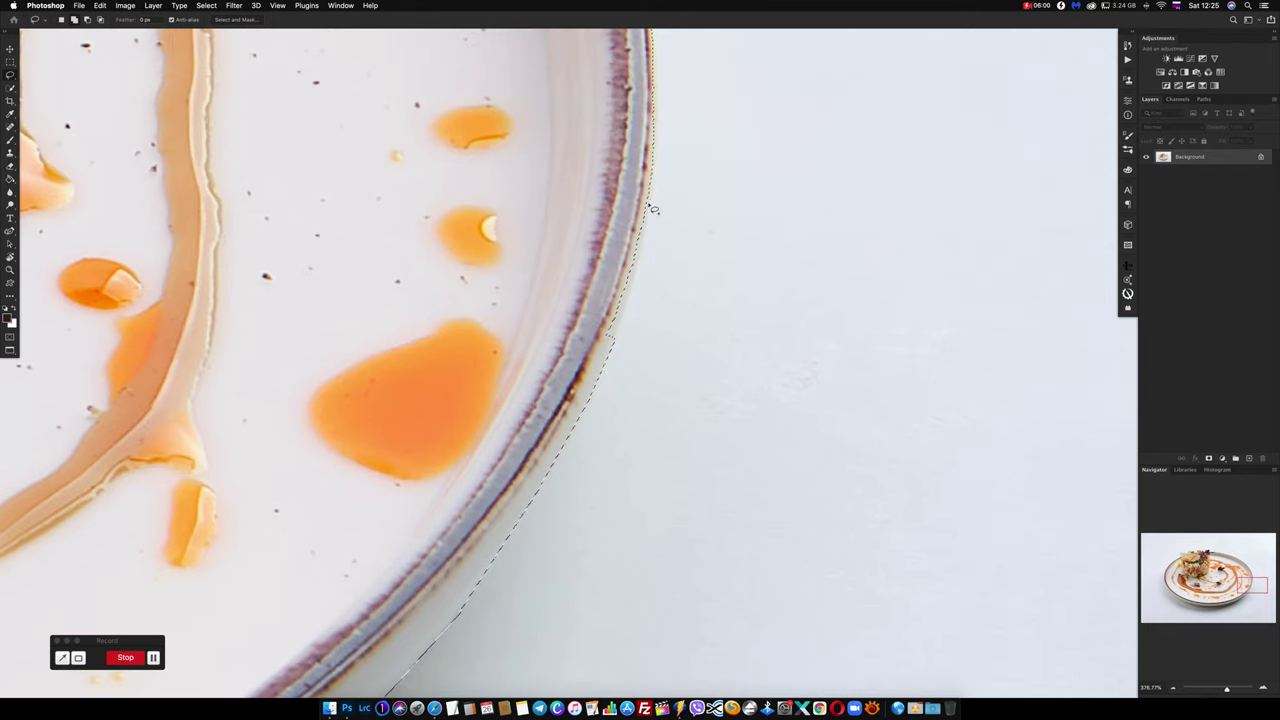
left_click_drag(651, 180, 640, 244)
mouse_move(640, 244)
left_mouse_down()
mouse_move(653, 249)
mouse_move(629, 294)
left_mouse_up()
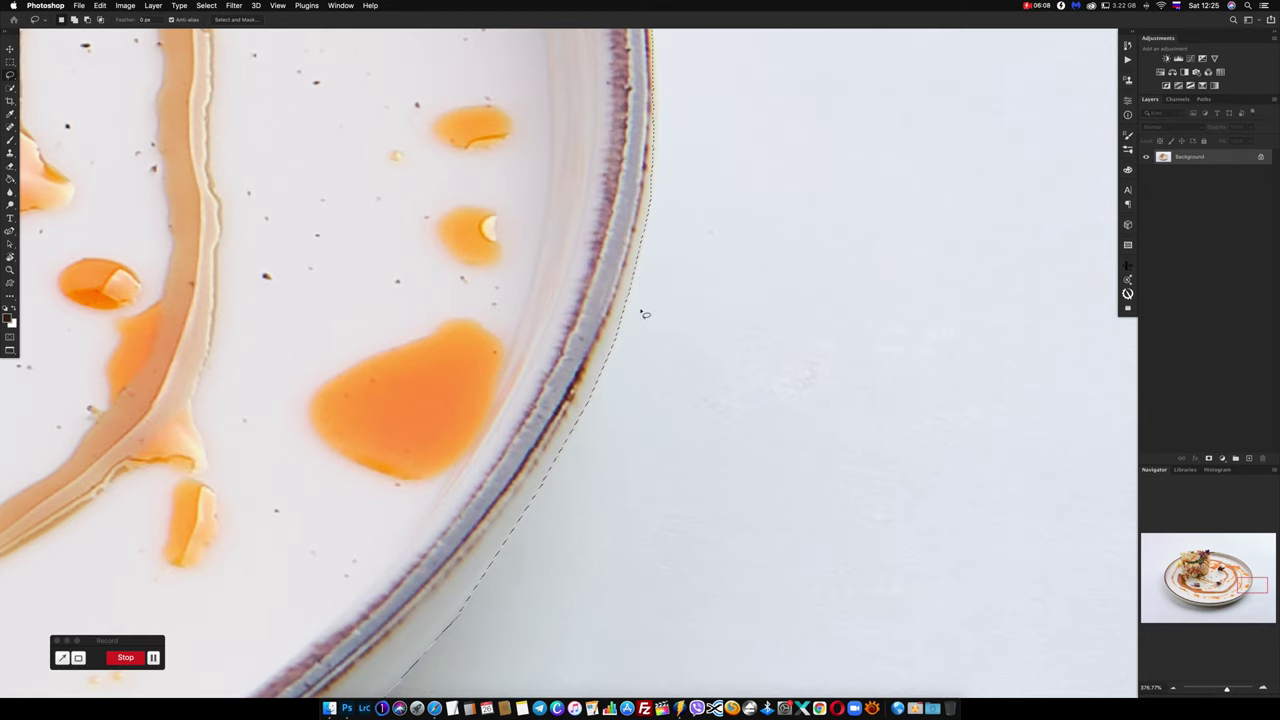
scroll(654, 269, "down", 5)
scroll(651, 289, "down", 5)
scroll(666, 289, "down", 5)
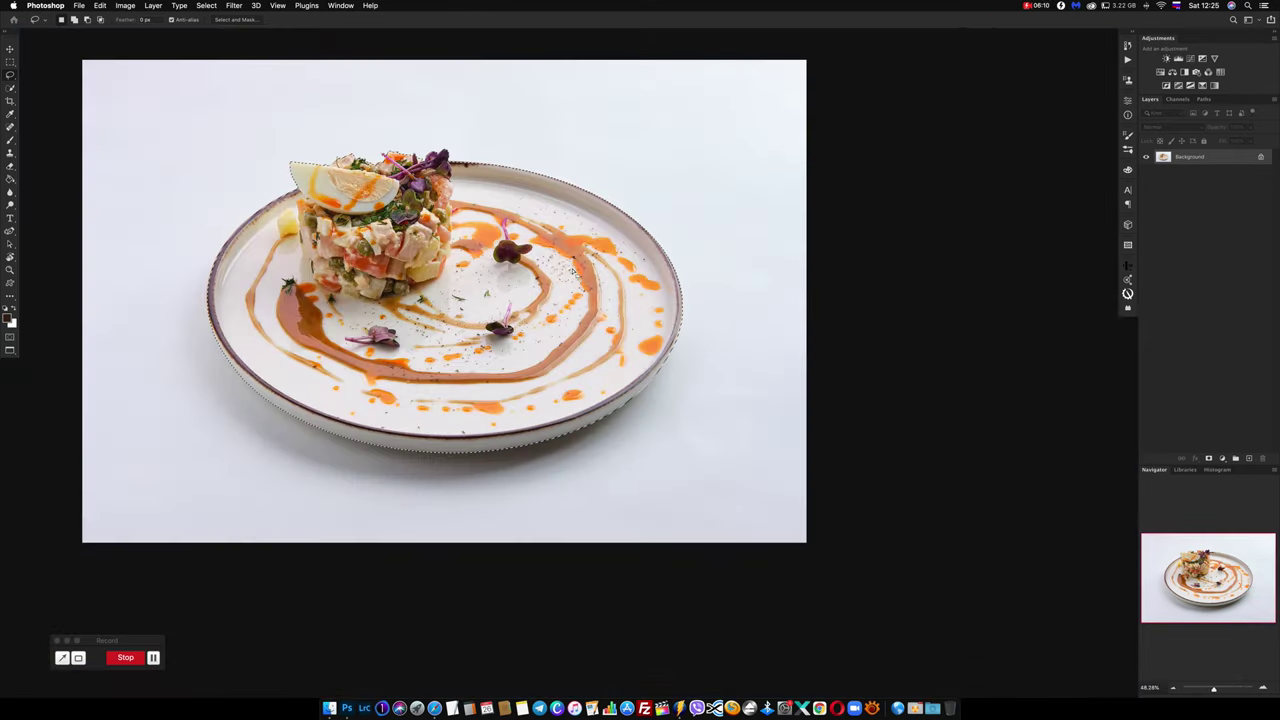
Save the salad-plate selection in Channels as Alpha 1, then deselect with Cmd+D.
scroll(663, 257, "left", 5)
scroll(663, 257, "left", 1)
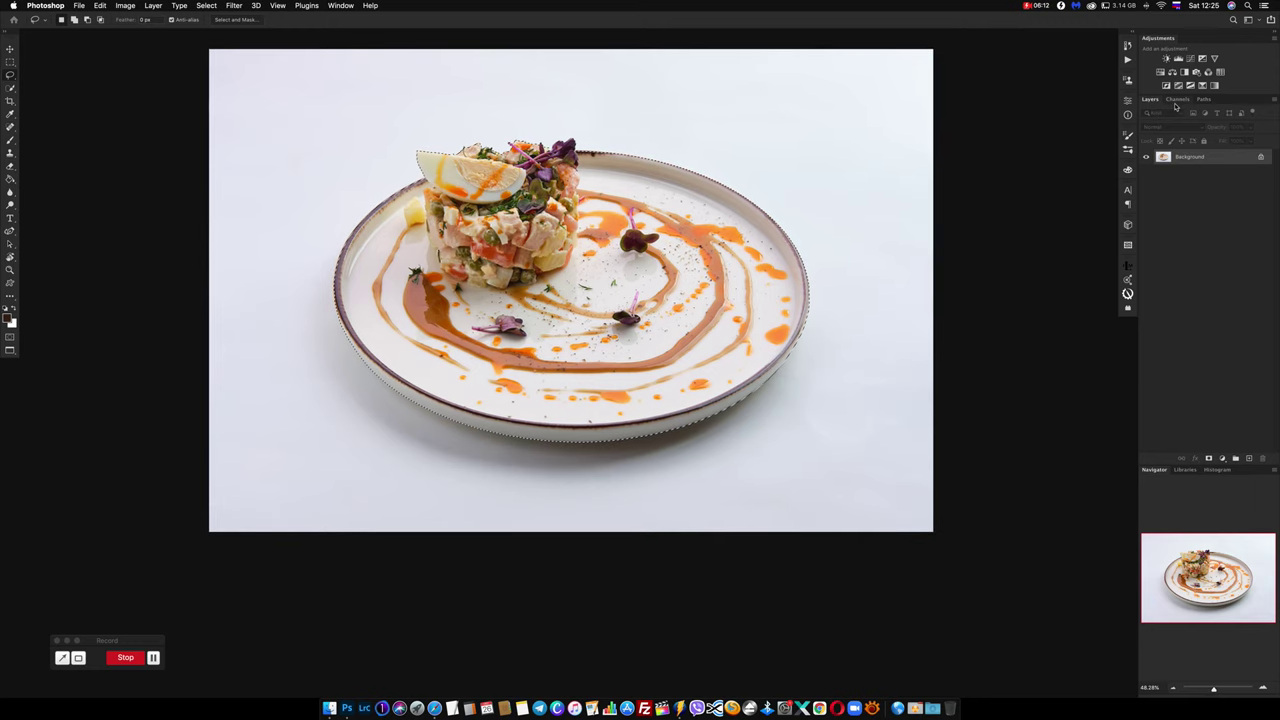
left_click(1176, 100)
left_click(1231, 458)
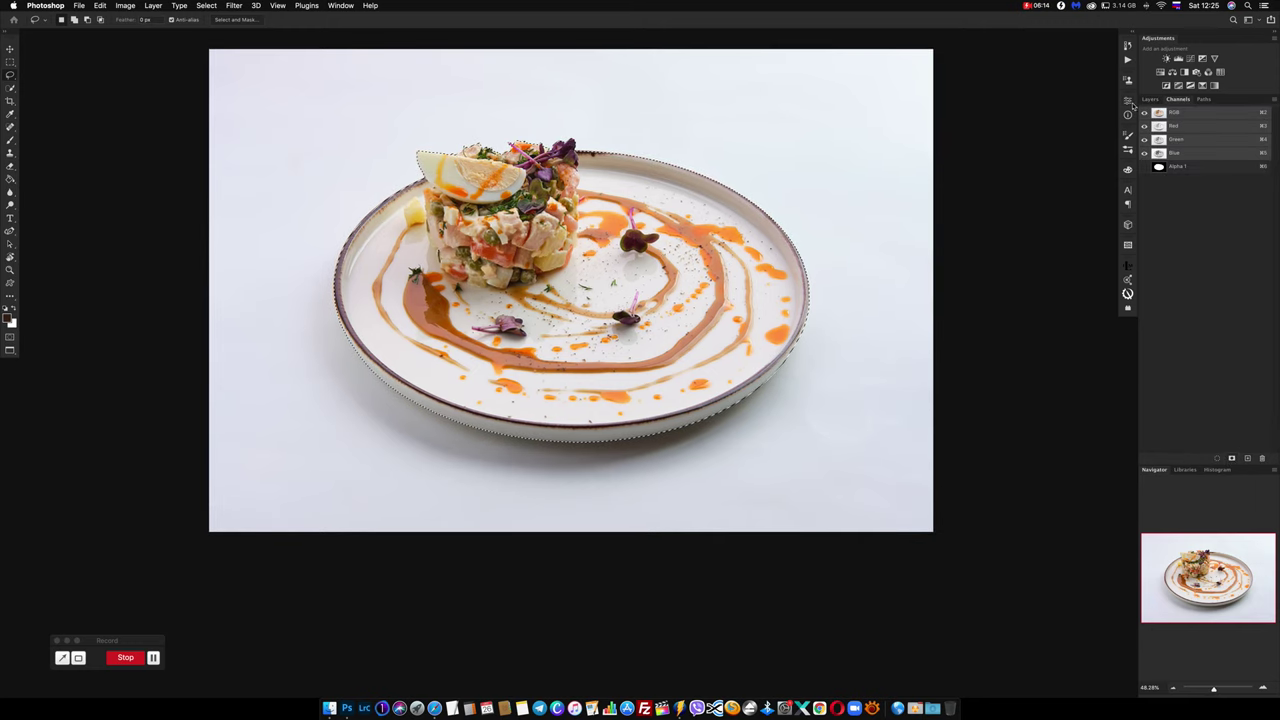
left_click(1150, 99)
key("super+d")
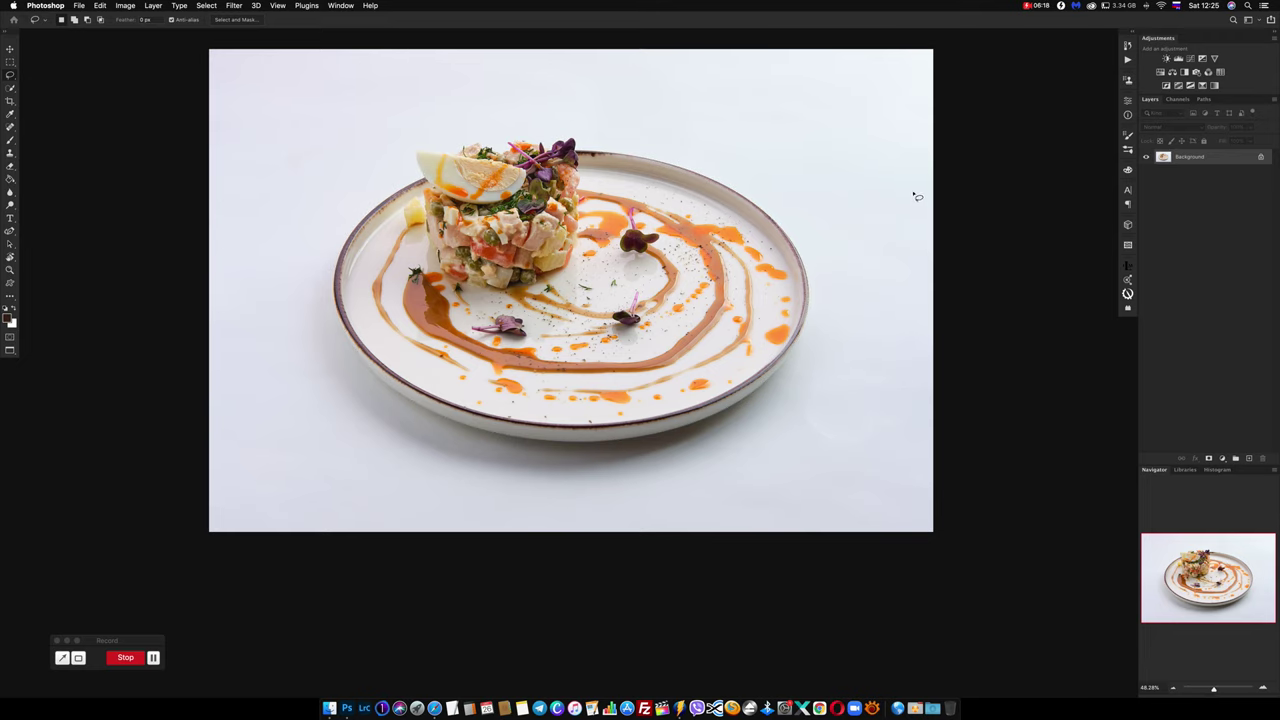
scroll(756, 224, "up", 2)
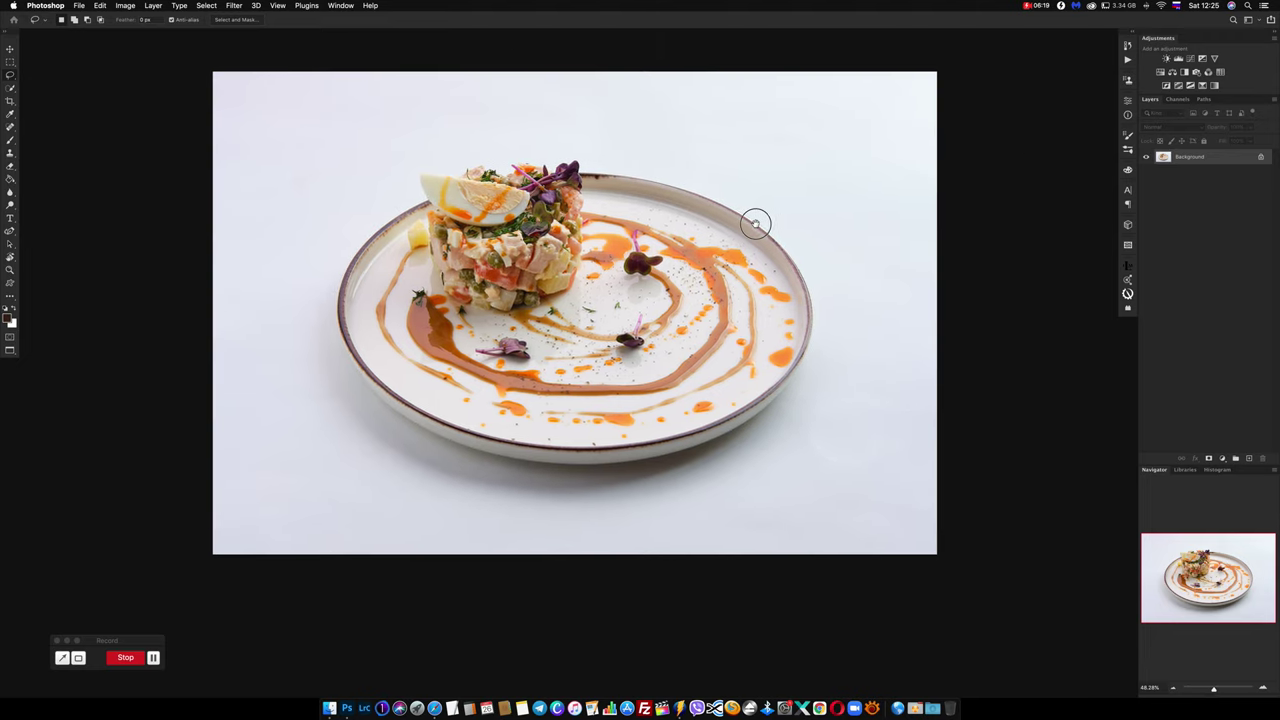
Make a Color Range selection of the Highlights with fuzziness 89 and range 163.
left_click(205, 6)
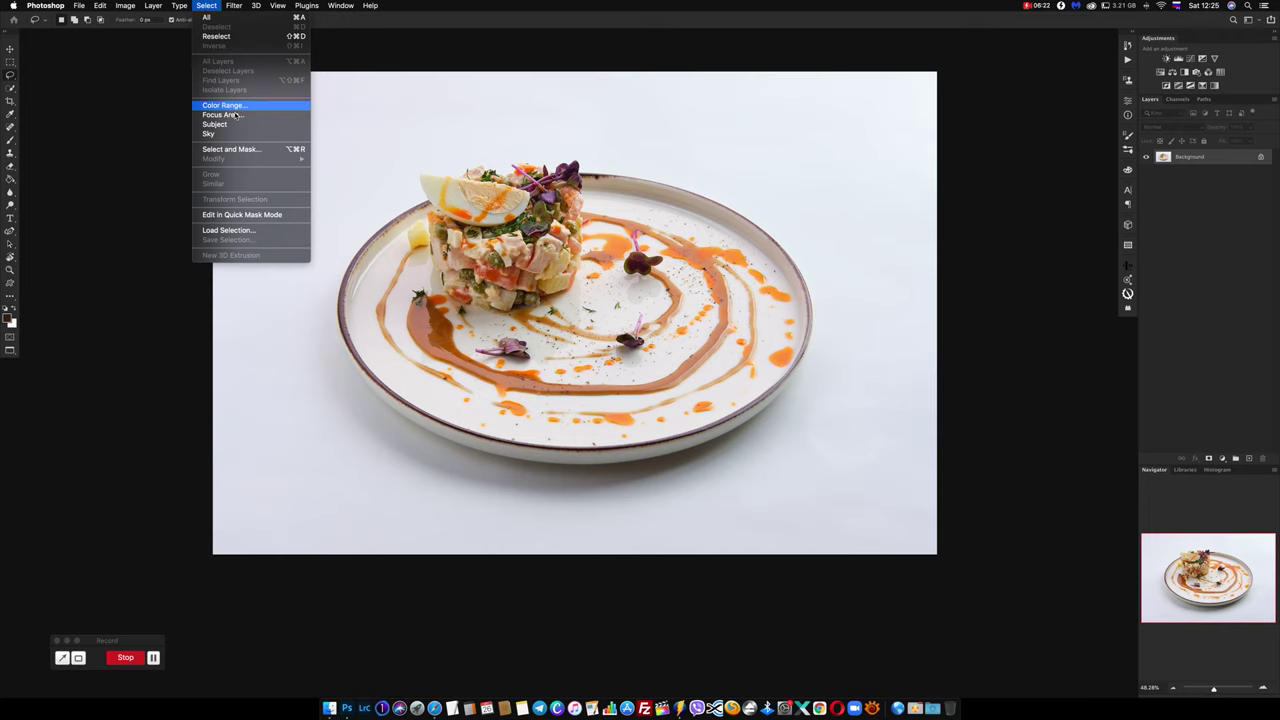
left_click(228, 106)
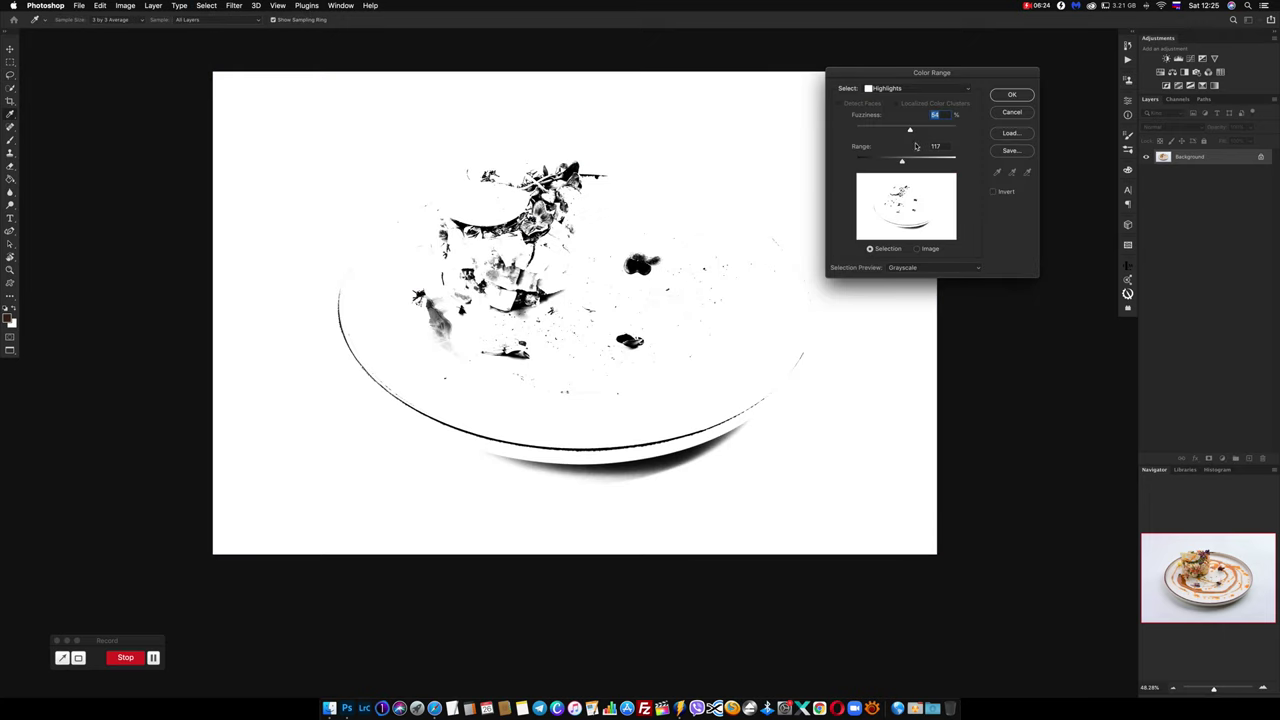
left_click_drag(902, 163, 900, 162)
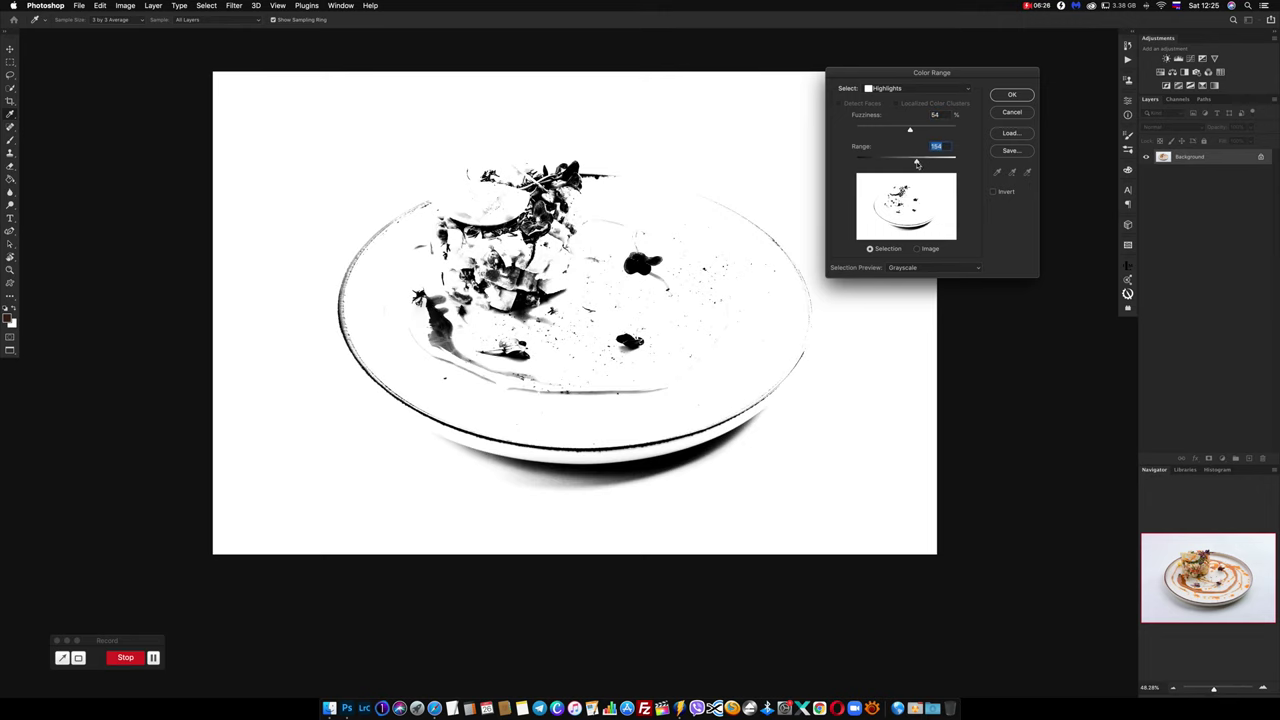
left_click_drag(918, 163, 923, 163)
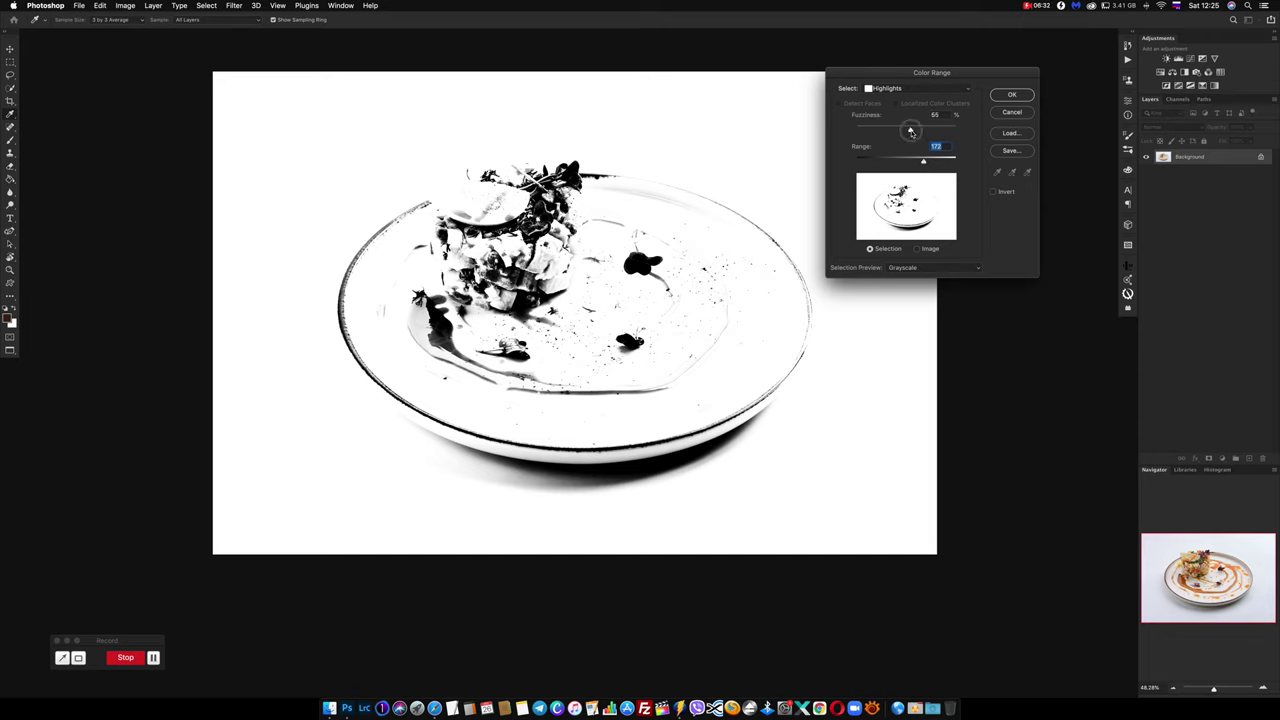
left_click(931, 133)
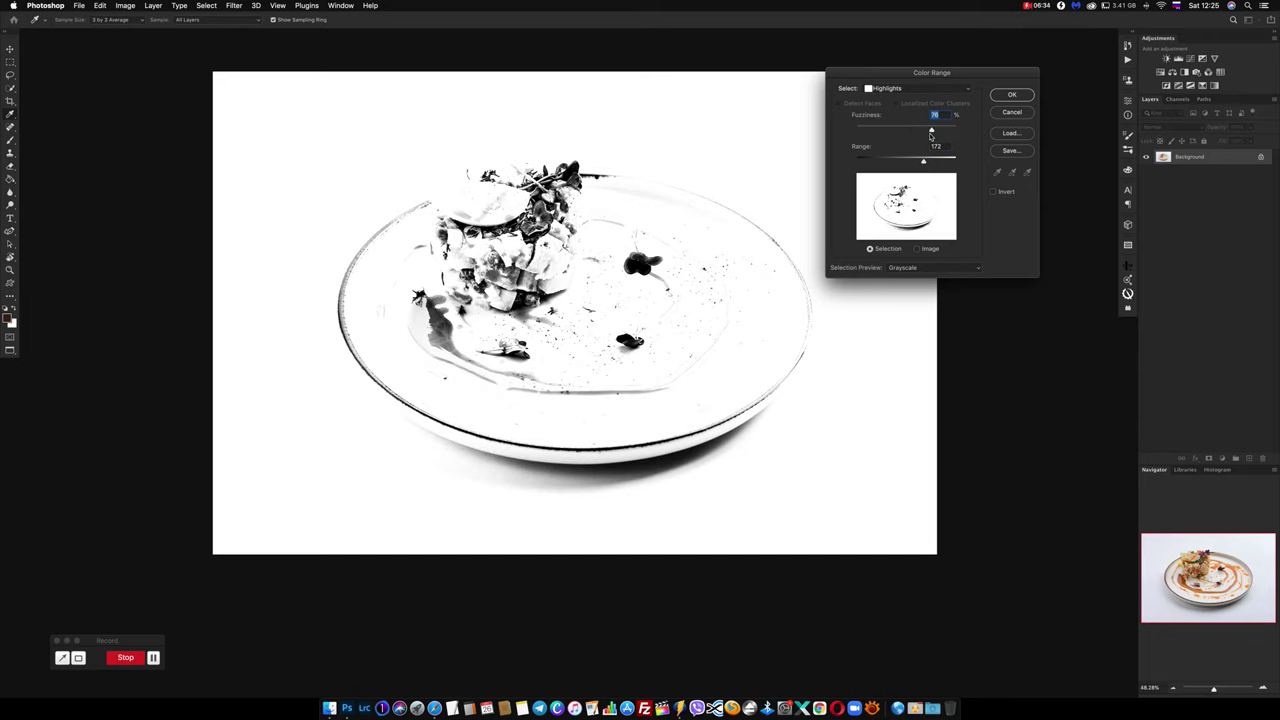
left_click_drag(931, 133, 940, 132)
left_click_drag(940, 132, 944, 130)
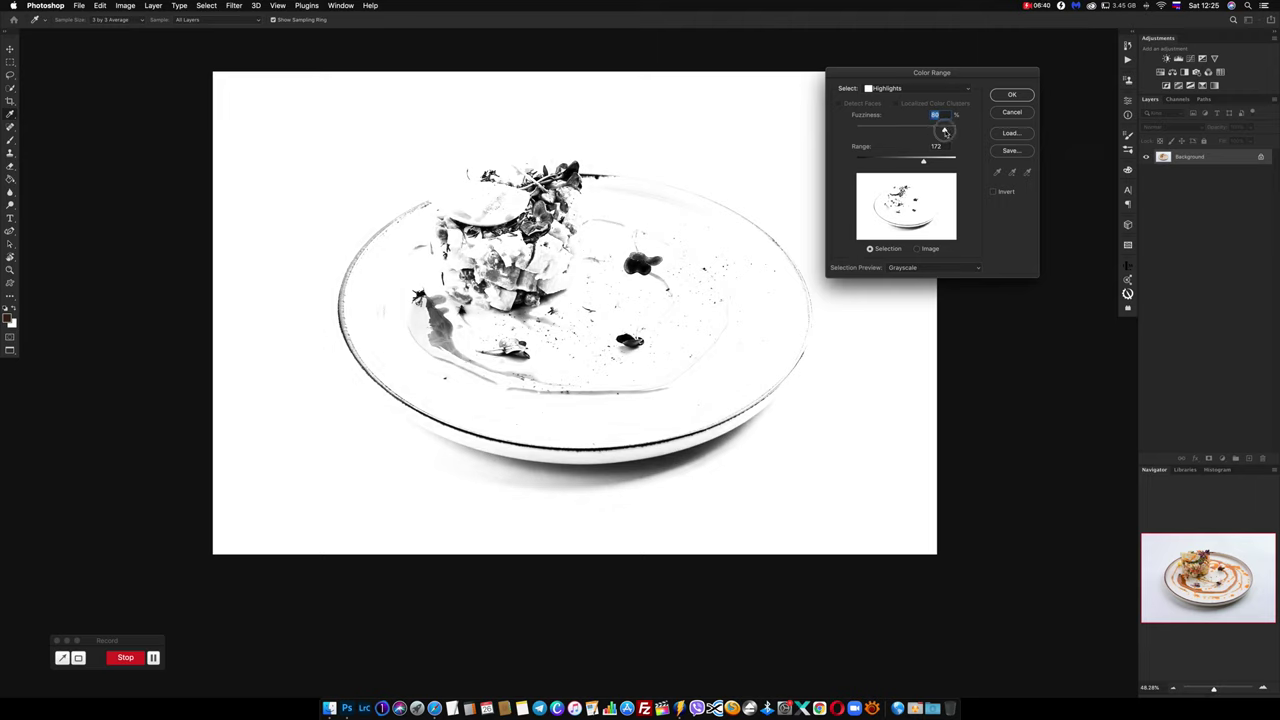
left_click(920, 162)
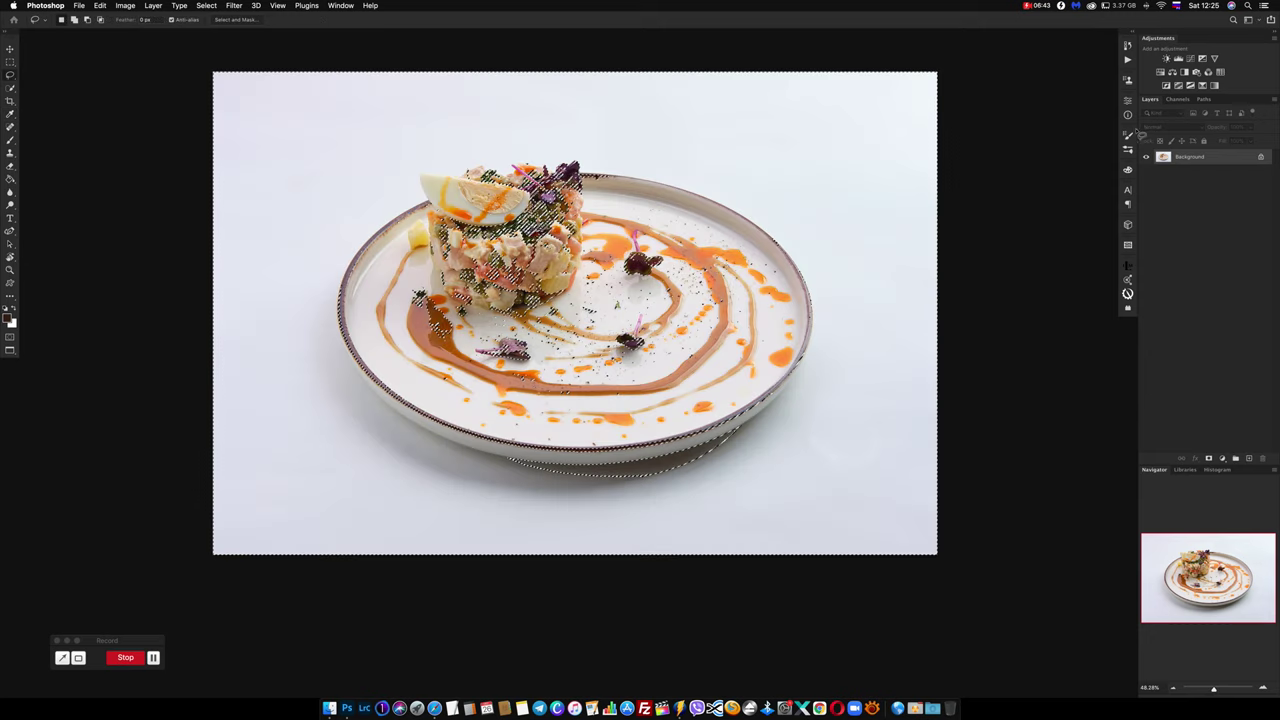
left_click(1011, 95)
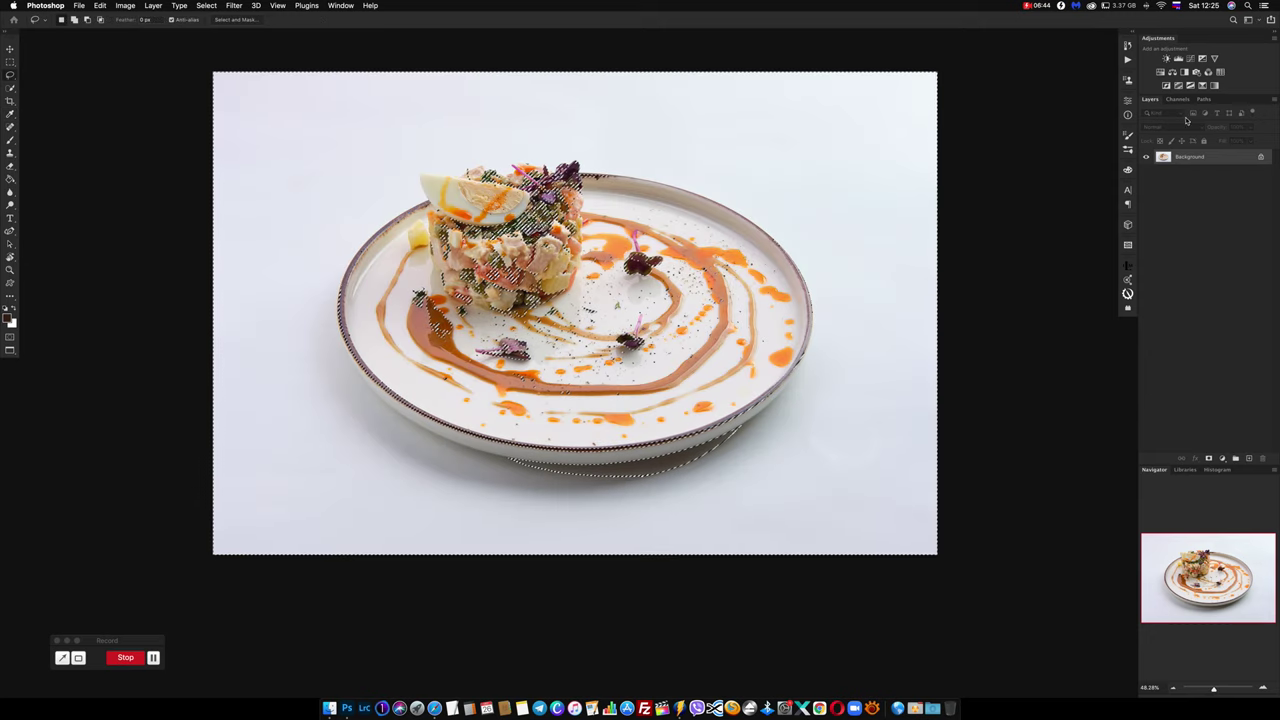
Inspect the saved Alpha 1 channel and step through the History states.
left_click(1178, 99)
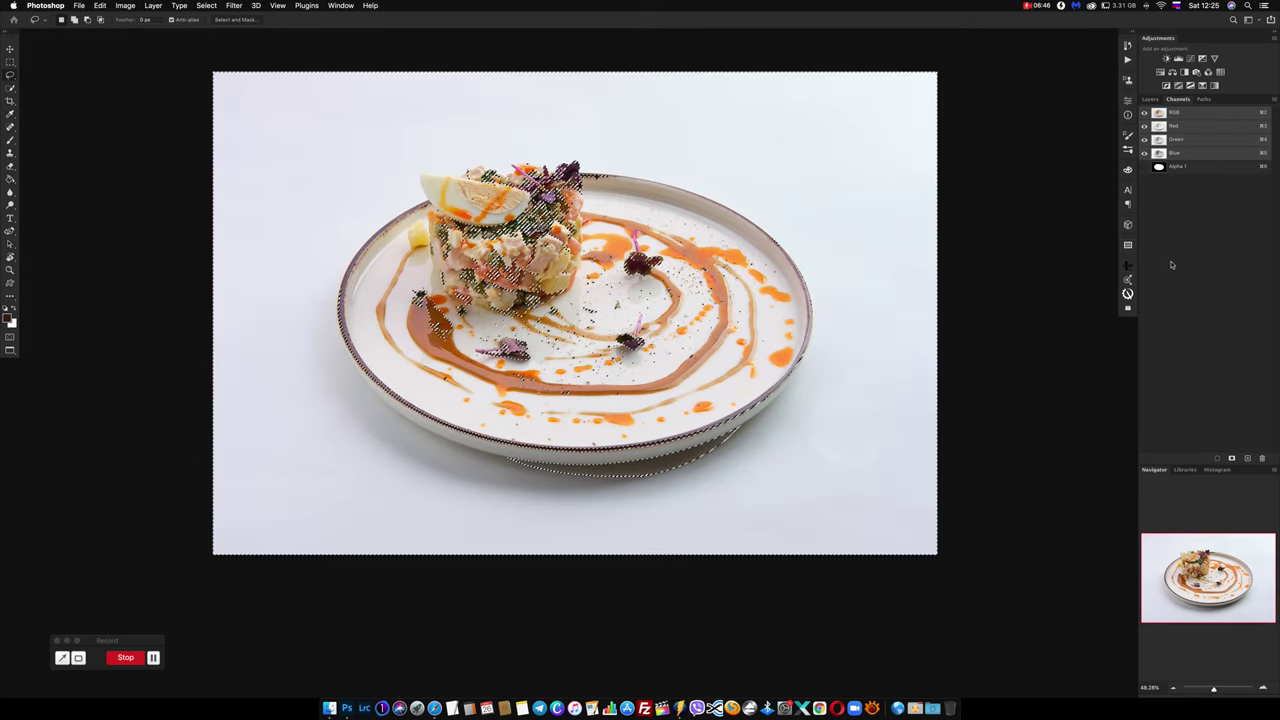
left_click(1160, 167)
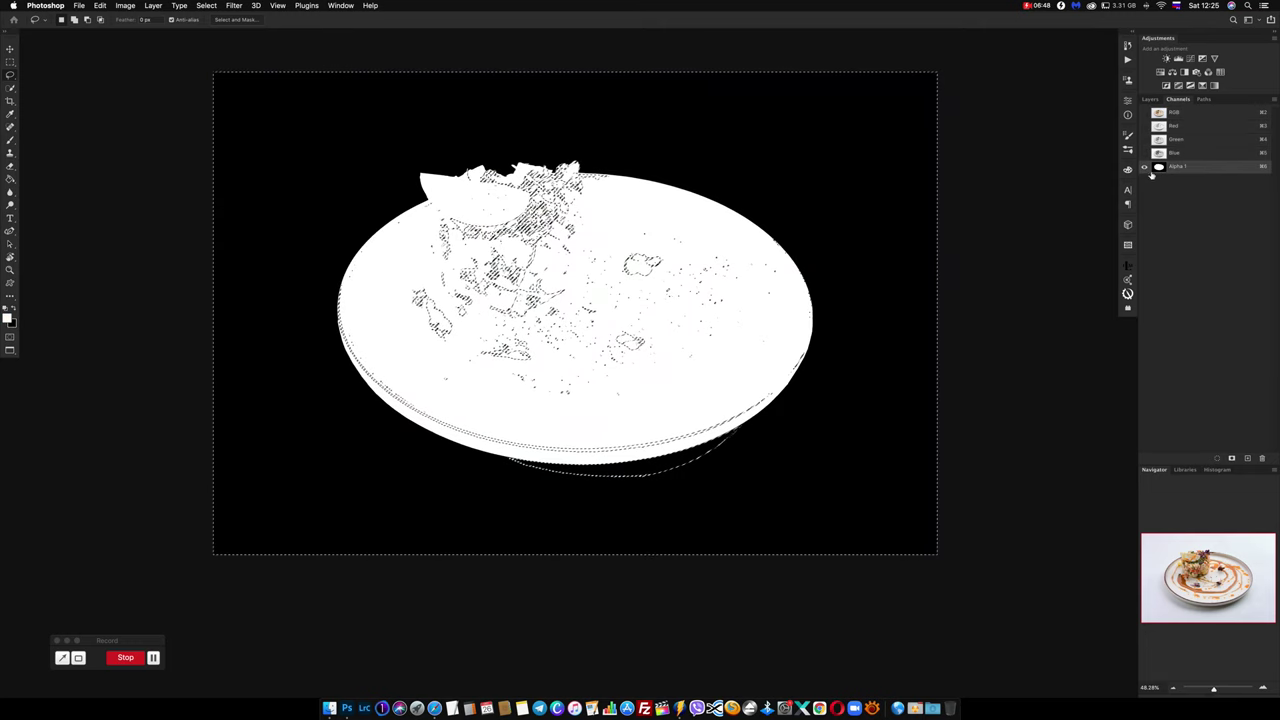
left_click(1160, 113)
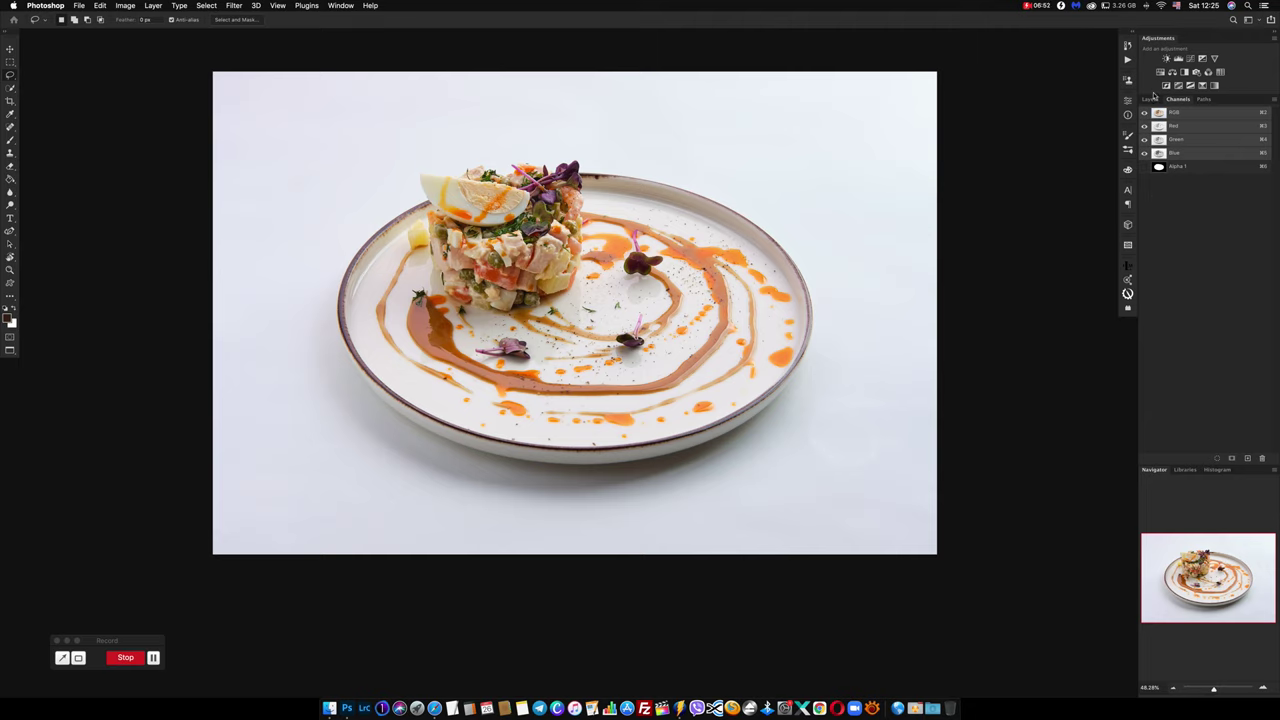
left_click(1151, 100)
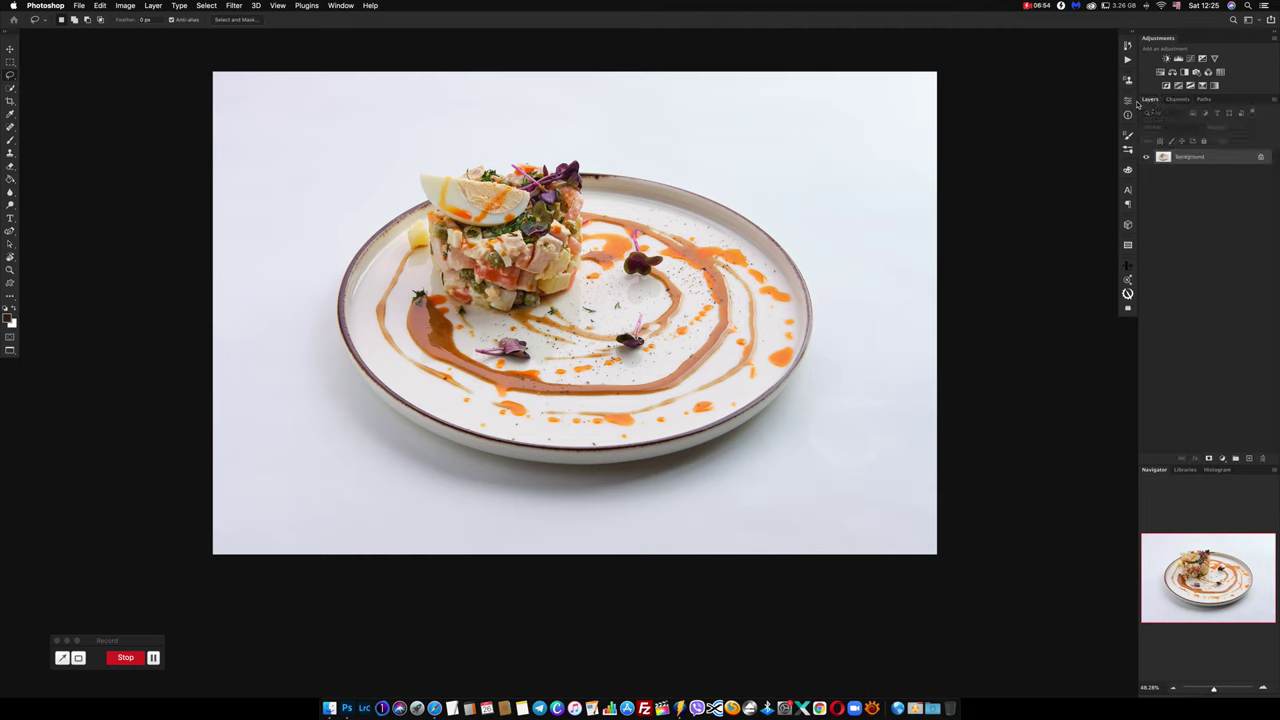
left_click(1127, 47)
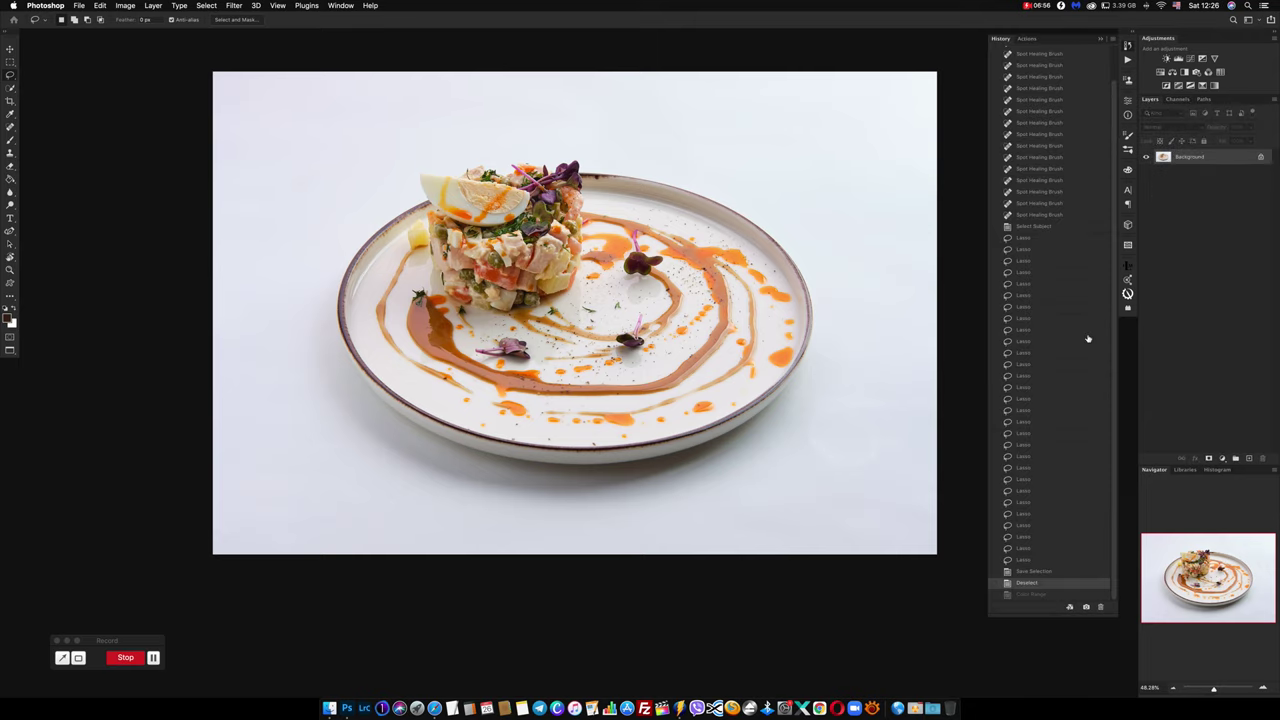
left_click(1040, 571)
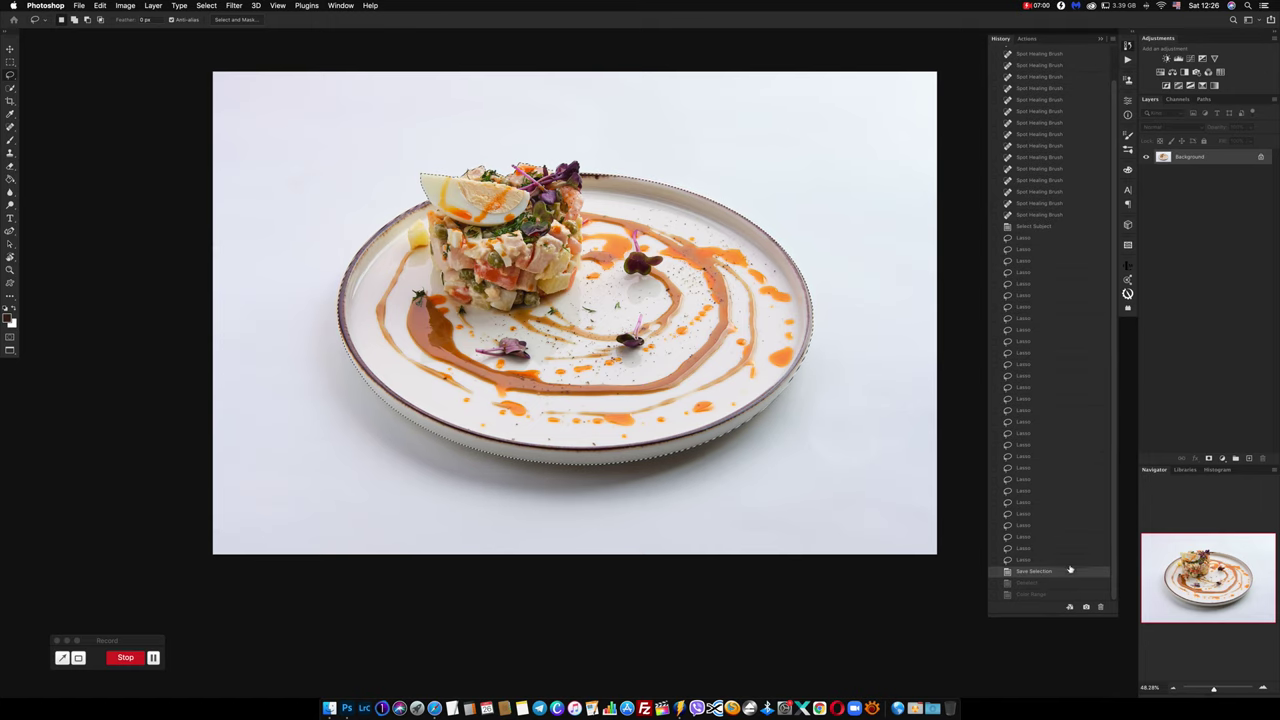
left_click(1044, 596)
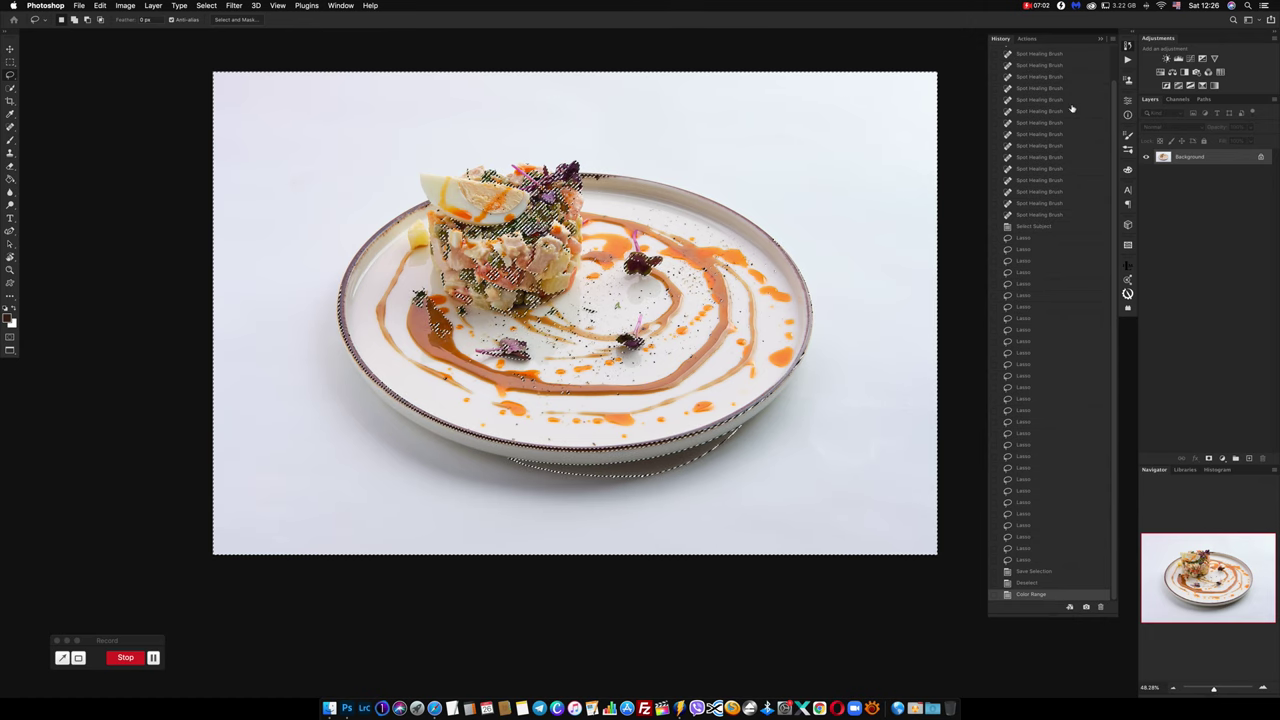
Load the Alpha 1 plate selection and mask the photo layer down to the plate.
left_click(1129, 58)
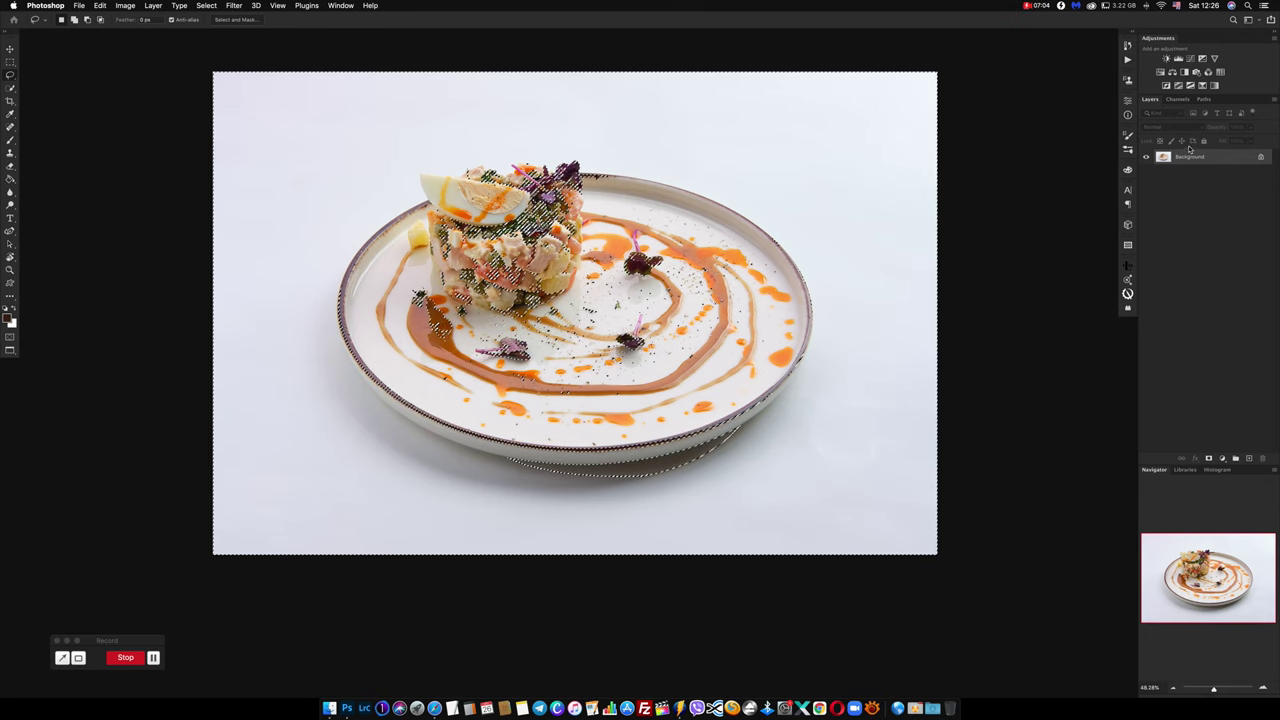
left_click(1178, 99)
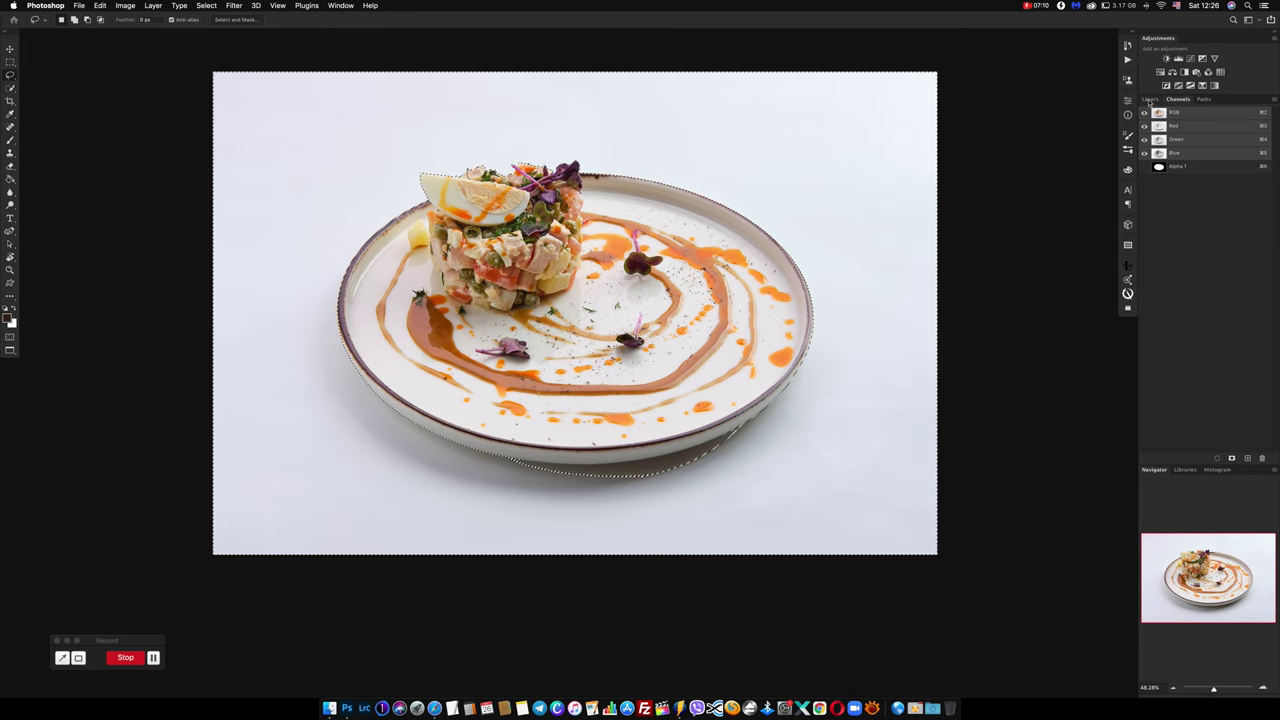
left_click(1150, 99)
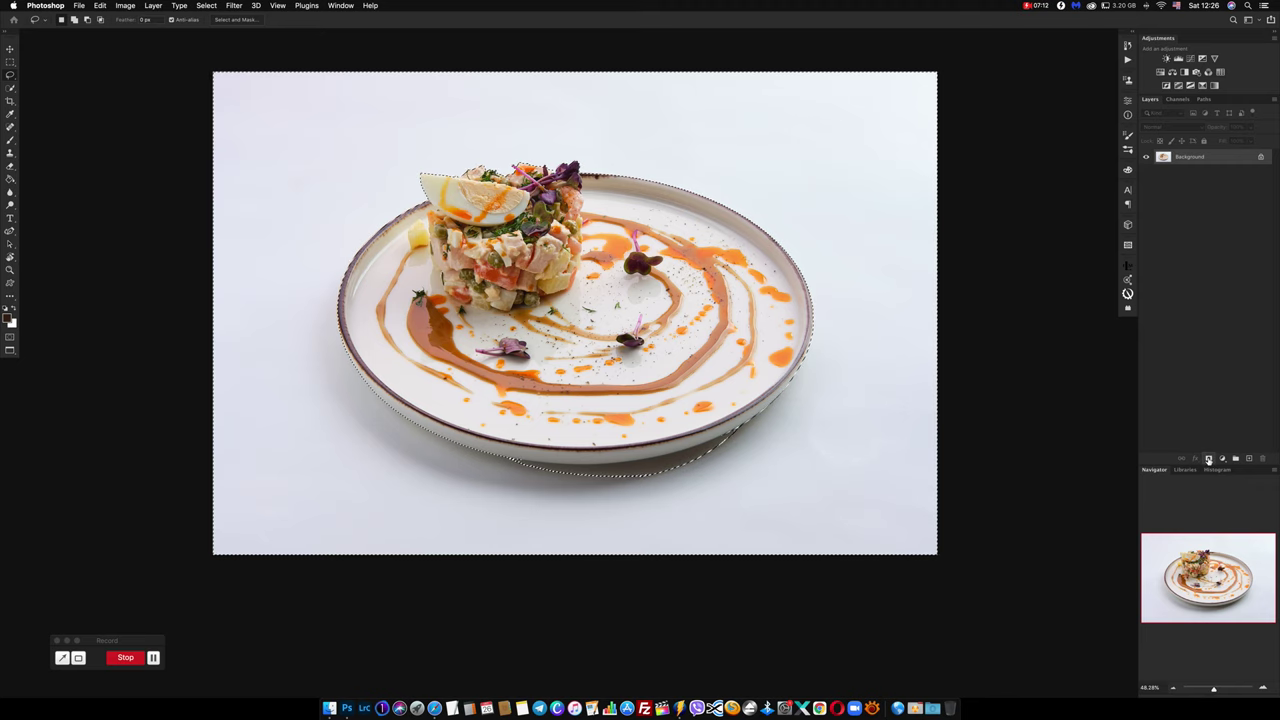
left_click(1208, 459)
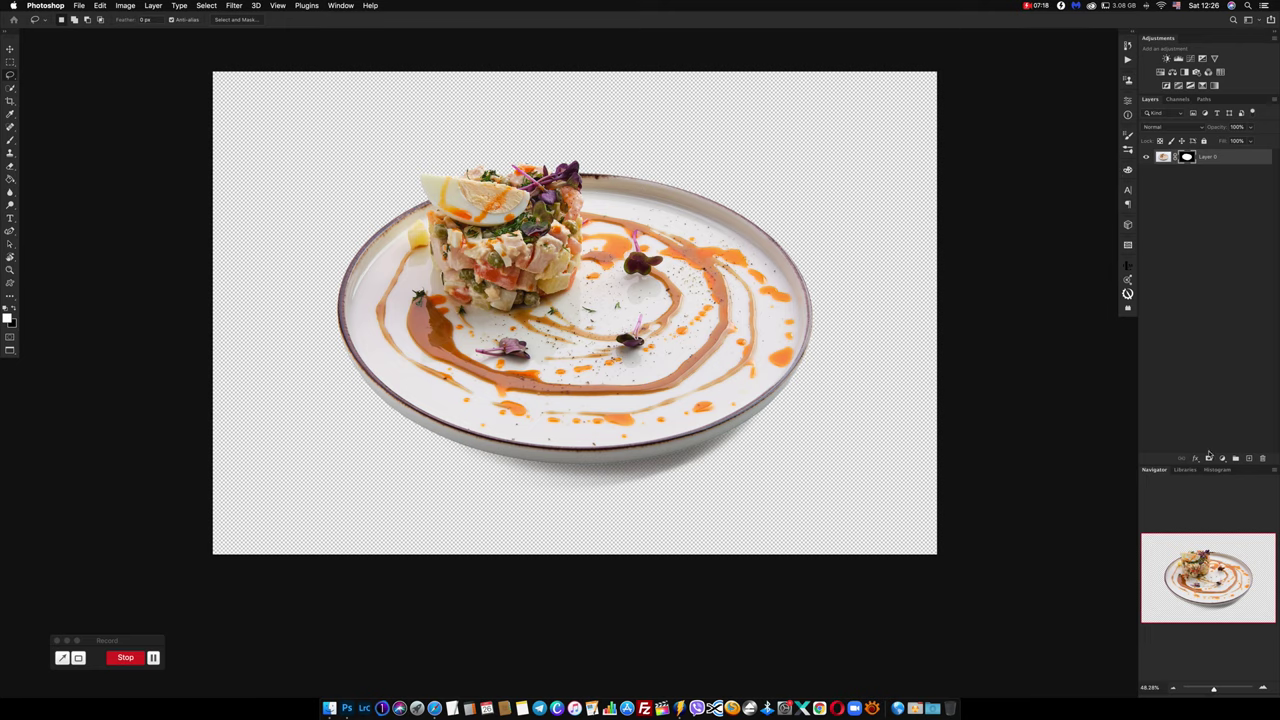
Add a #ffffff Solid Color fill layer and move it below the plate layer.
left_click(1222, 459)
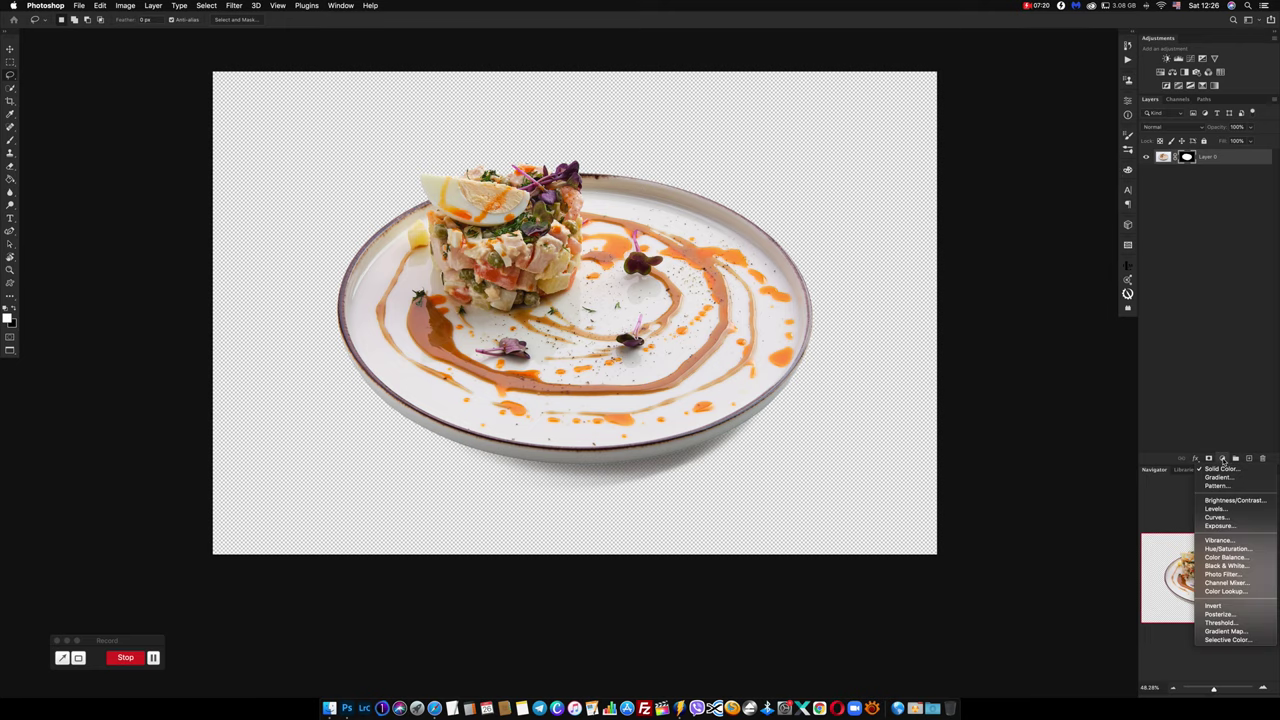
left_click(1221, 470)
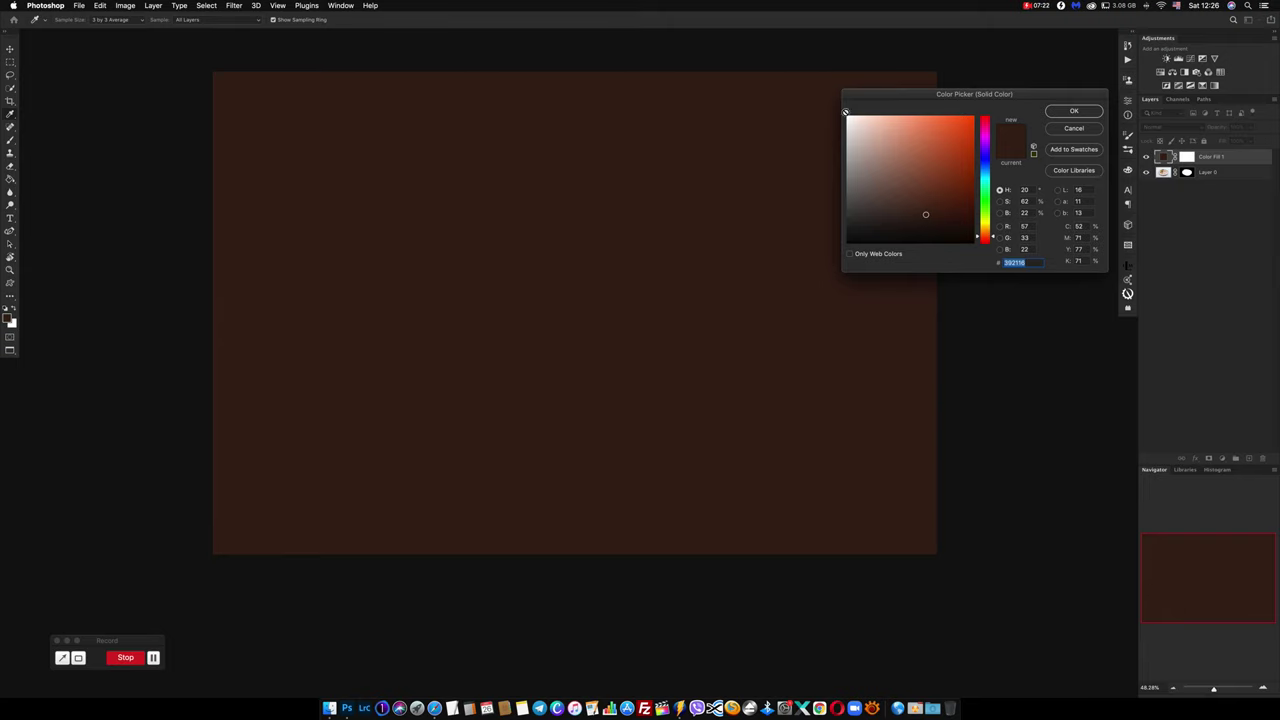
left_click(848, 116)
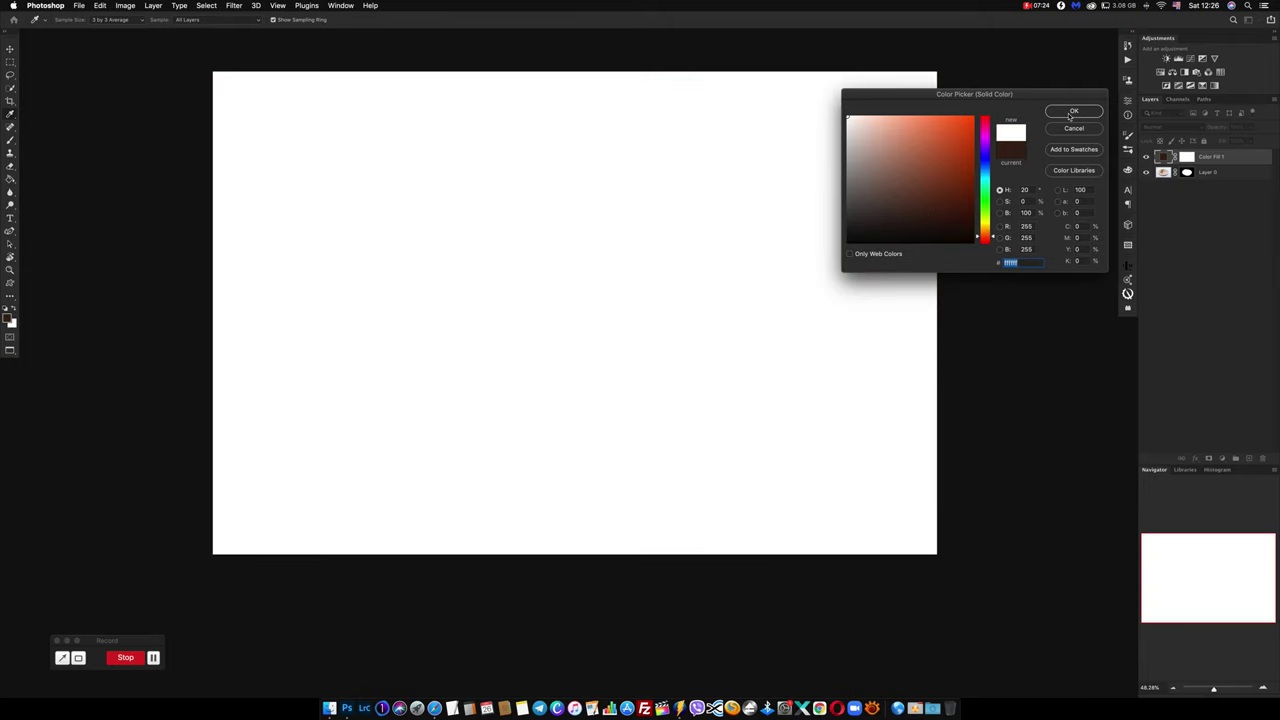
left_click(1071, 113)
left_click_drag(1168, 160, 1166, 181)
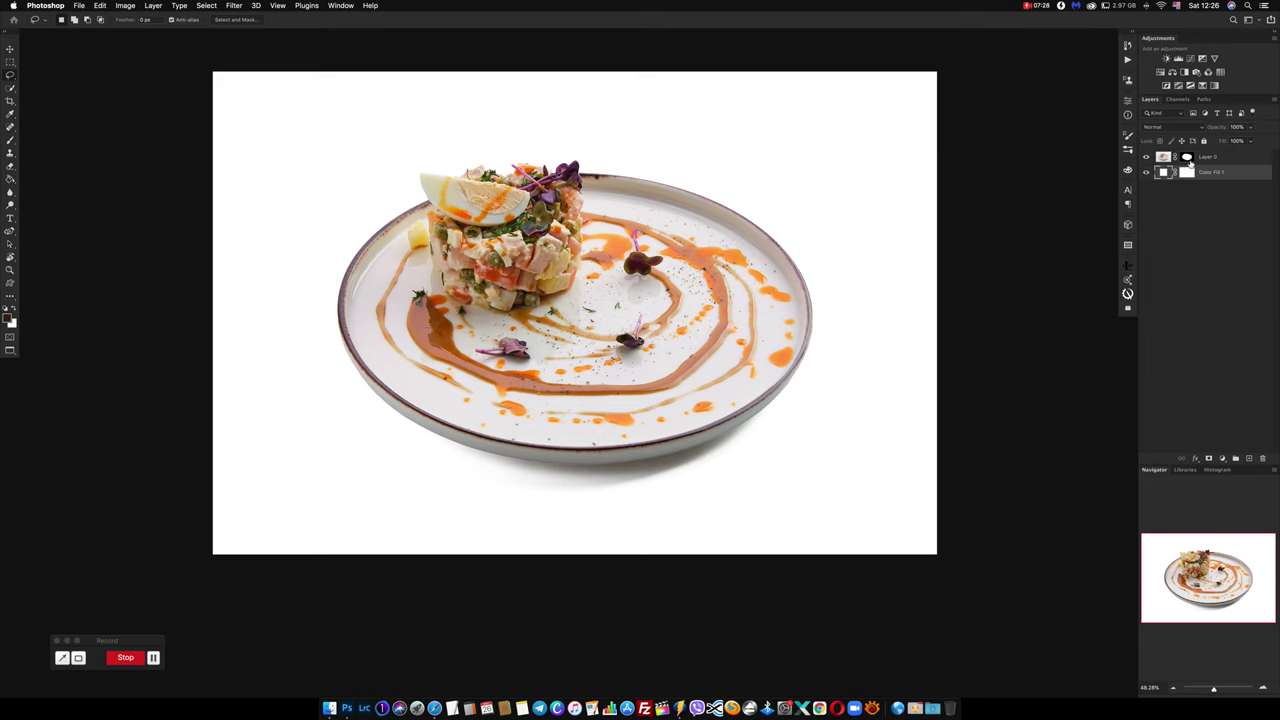
left_click(1188, 158)
Paint the plate mask in black and white to restore the shadow and lower-left rim.
left_click(10, 140)
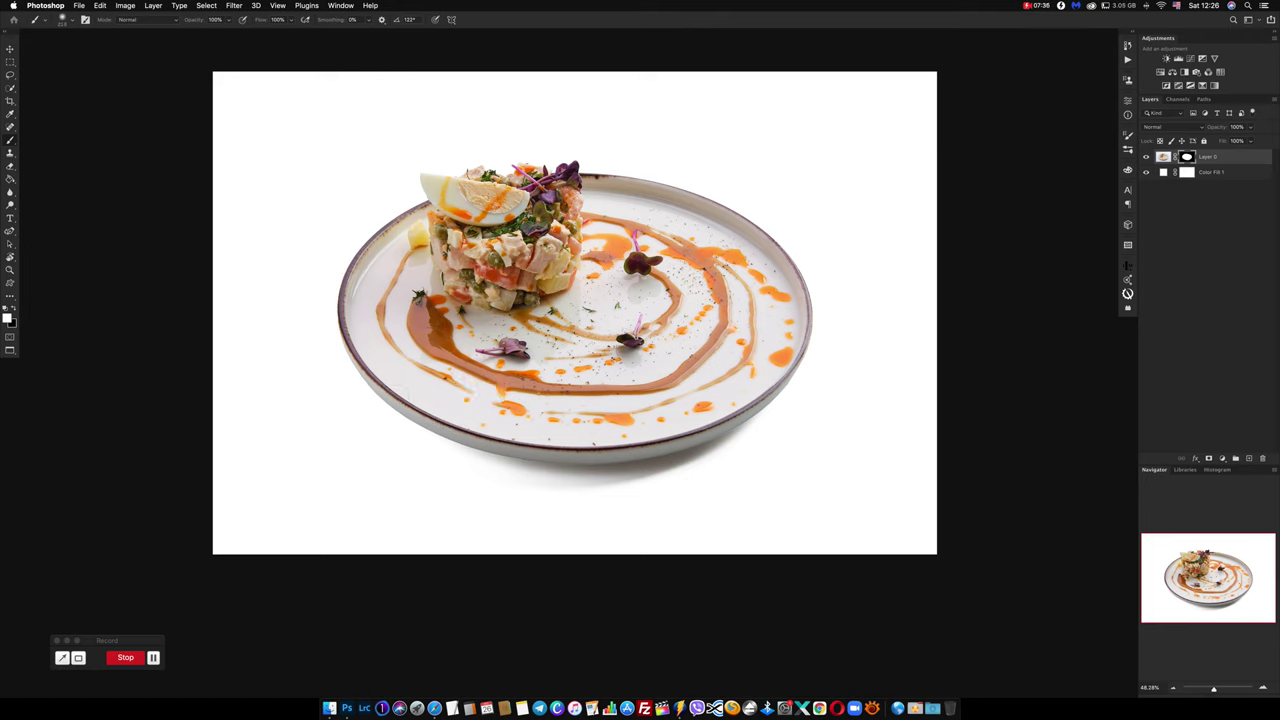
key("bracketright")
key("bracketright")
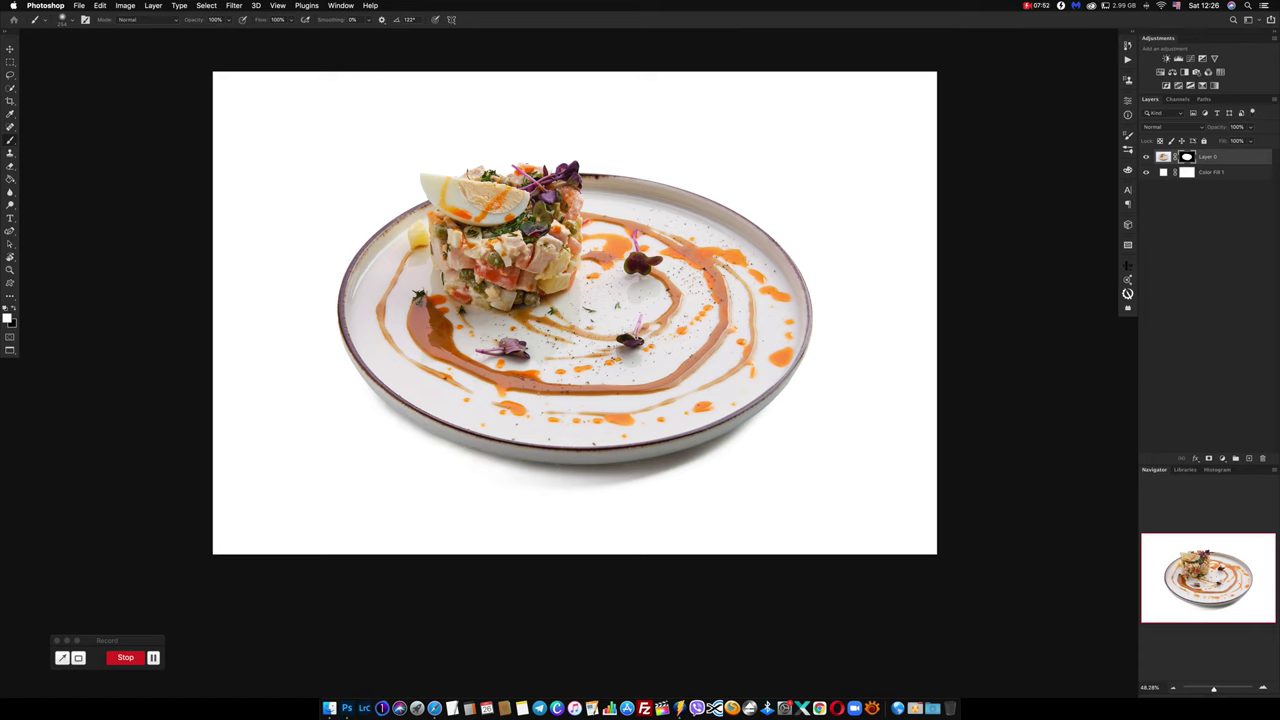
mouse_move(545, 512)
left_mouse_down()
mouse_move(500, 510)
mouse_move(640, 508)
mouse_move(590, 514)
left_mouse_up()
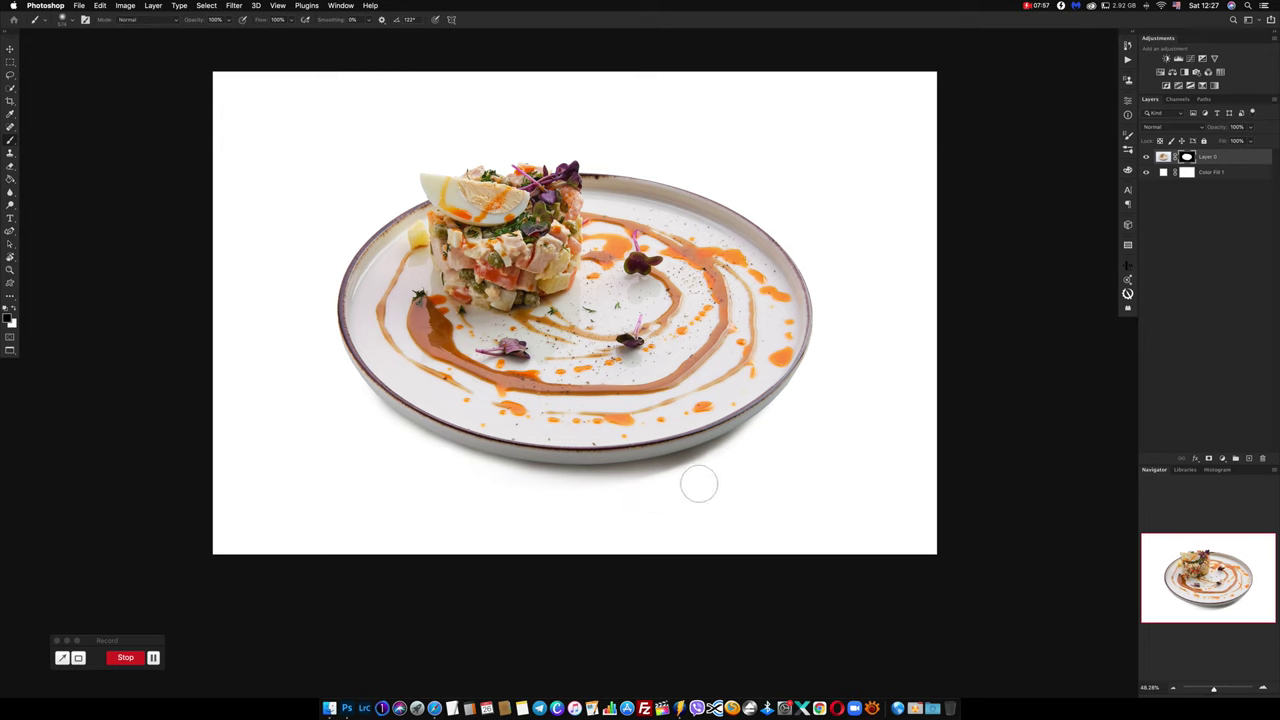
mouse_move(692, 486)
left_mouse_down()
mouse_move(626, 501)
mouse_move(781, 462)
left_mouse_up()
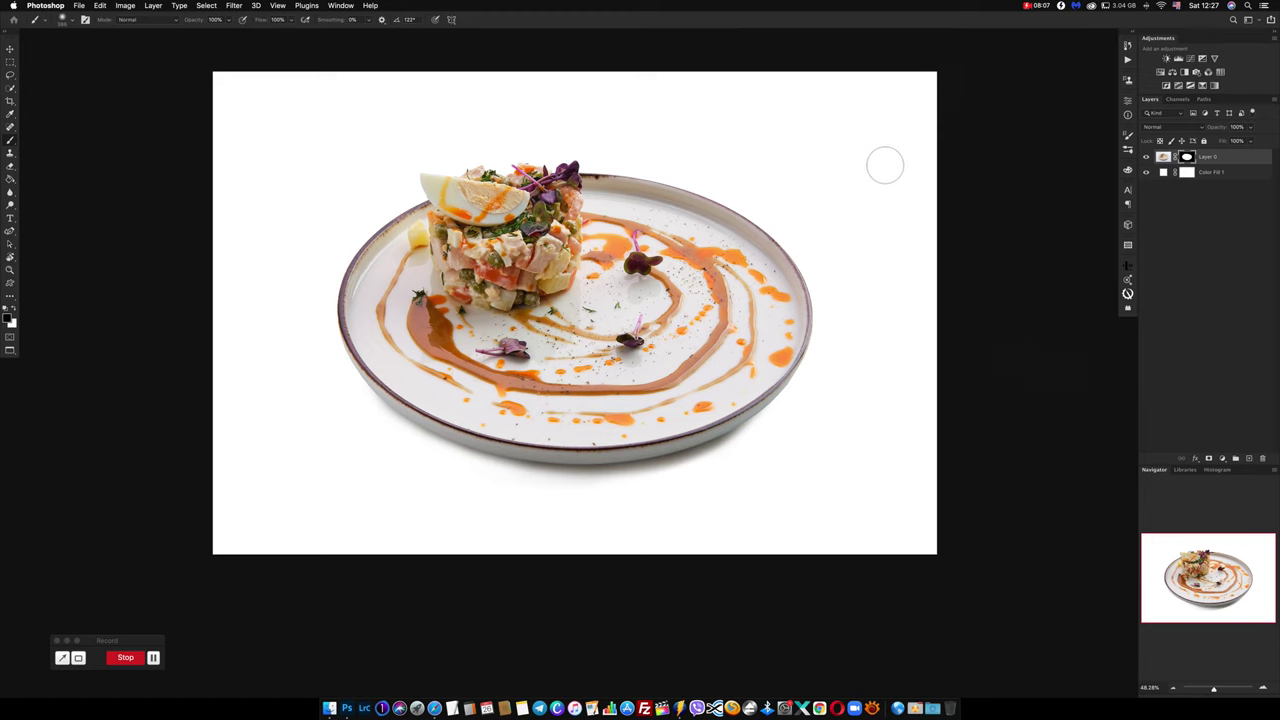
key("x")
mouse_move(418, 400)
left_mouse_down()
mouse_move(517, 430)
mouse_move(750, 387)
mouse_move(760, 340)
left_mouse_up()
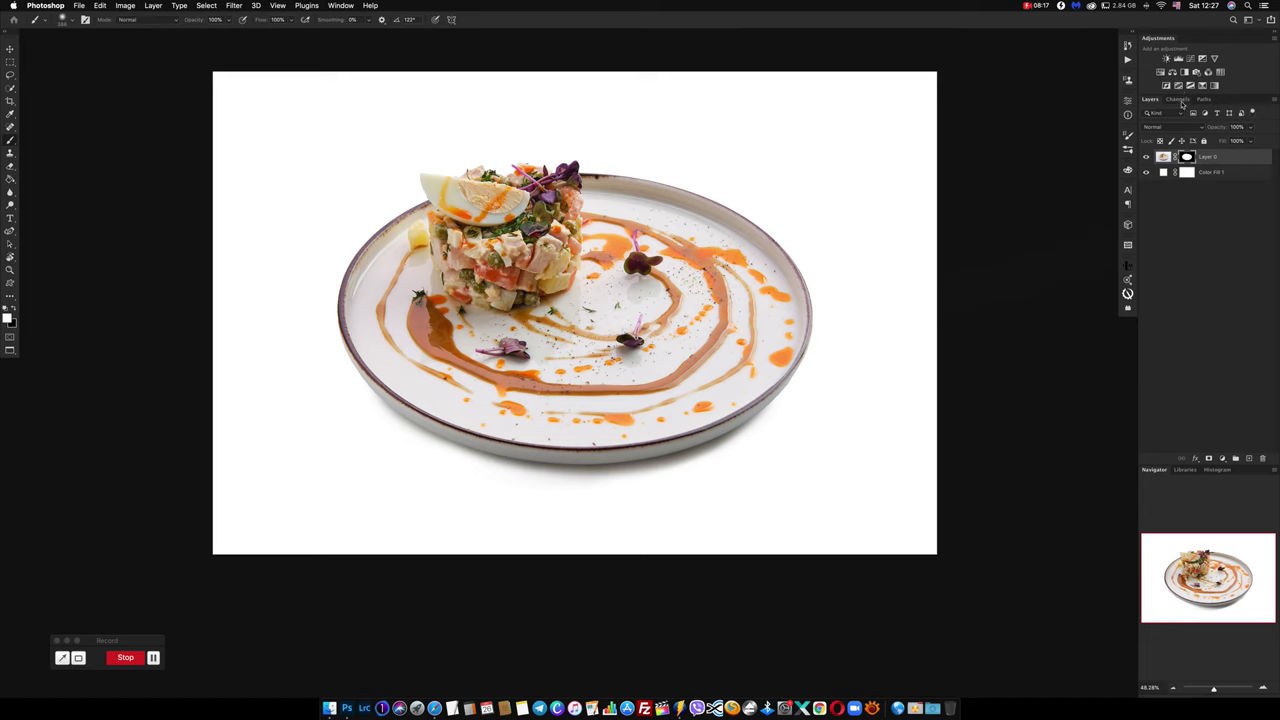
Load the plate mask as a selection from the Channels panel.
left_click(1180, 100)
left_click(1160, 180, "super")
left_click(1150, 100)
Invert the selection, add a white Solid Color fill layer around the plate, and hide it.
key("super+shift+i")
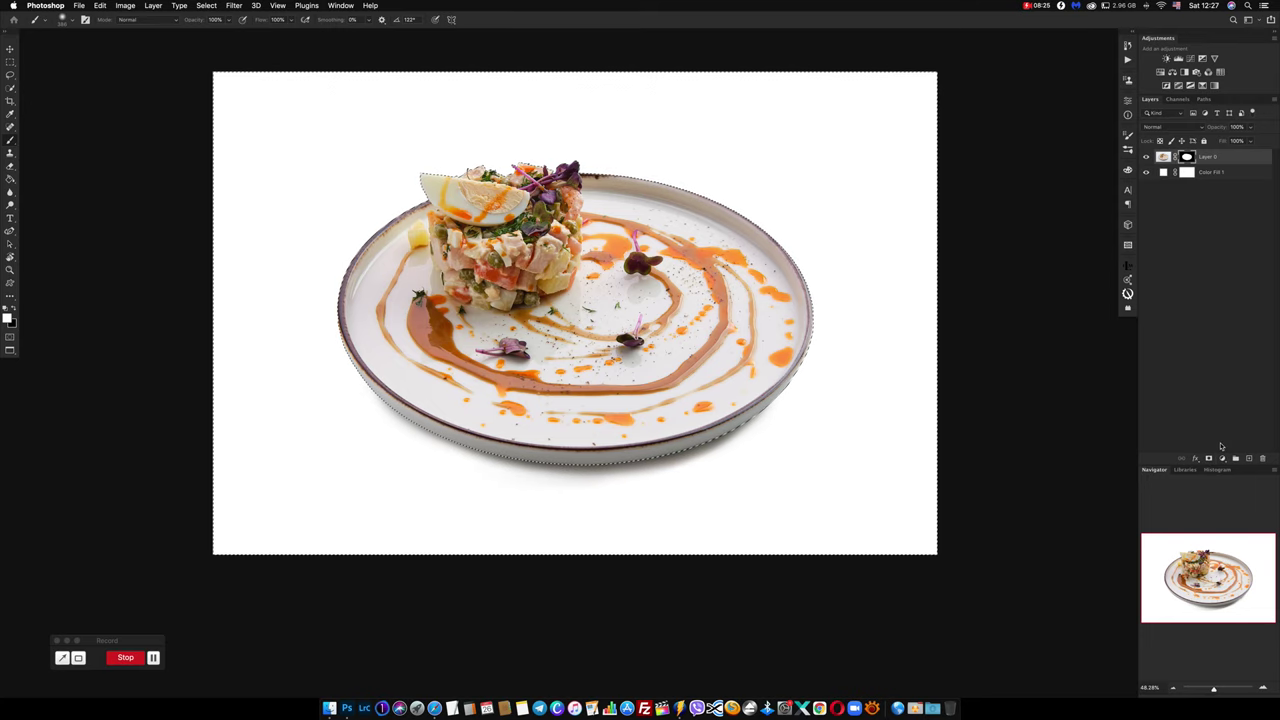
left_click(1222, 458)
left_click(1125, 391)
left_click(849, 118)
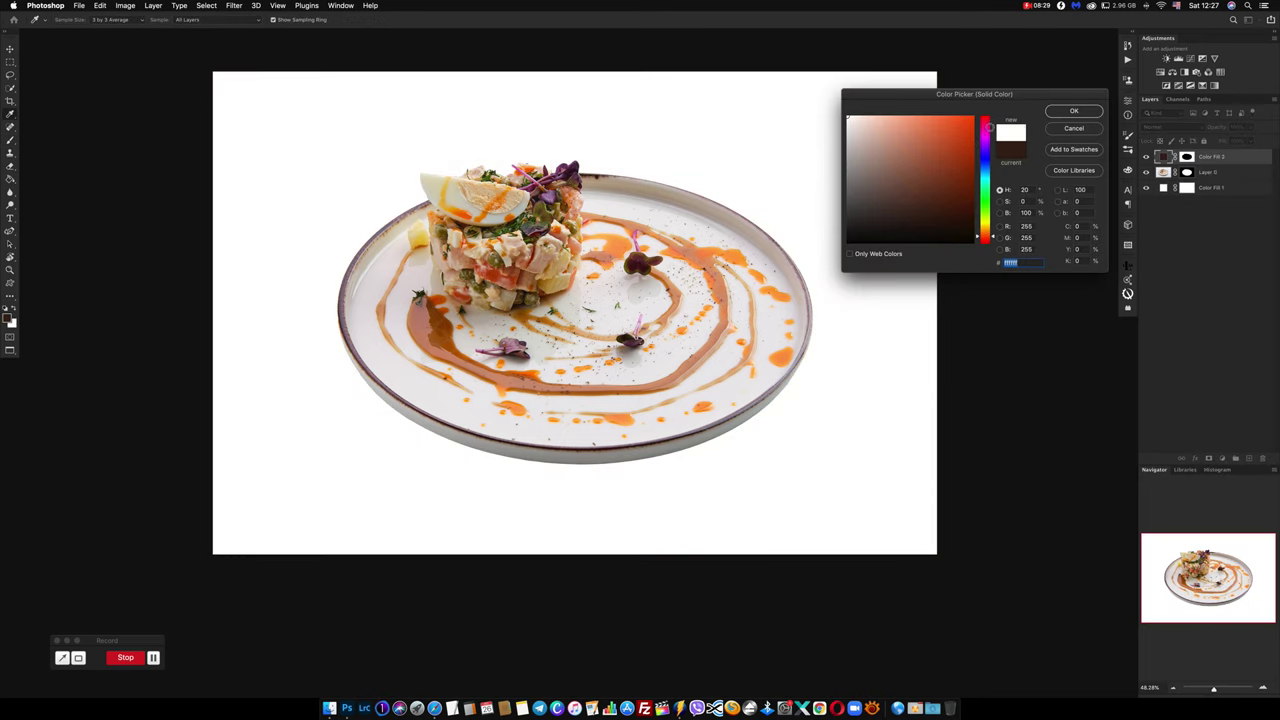
left_click(1073, 112)
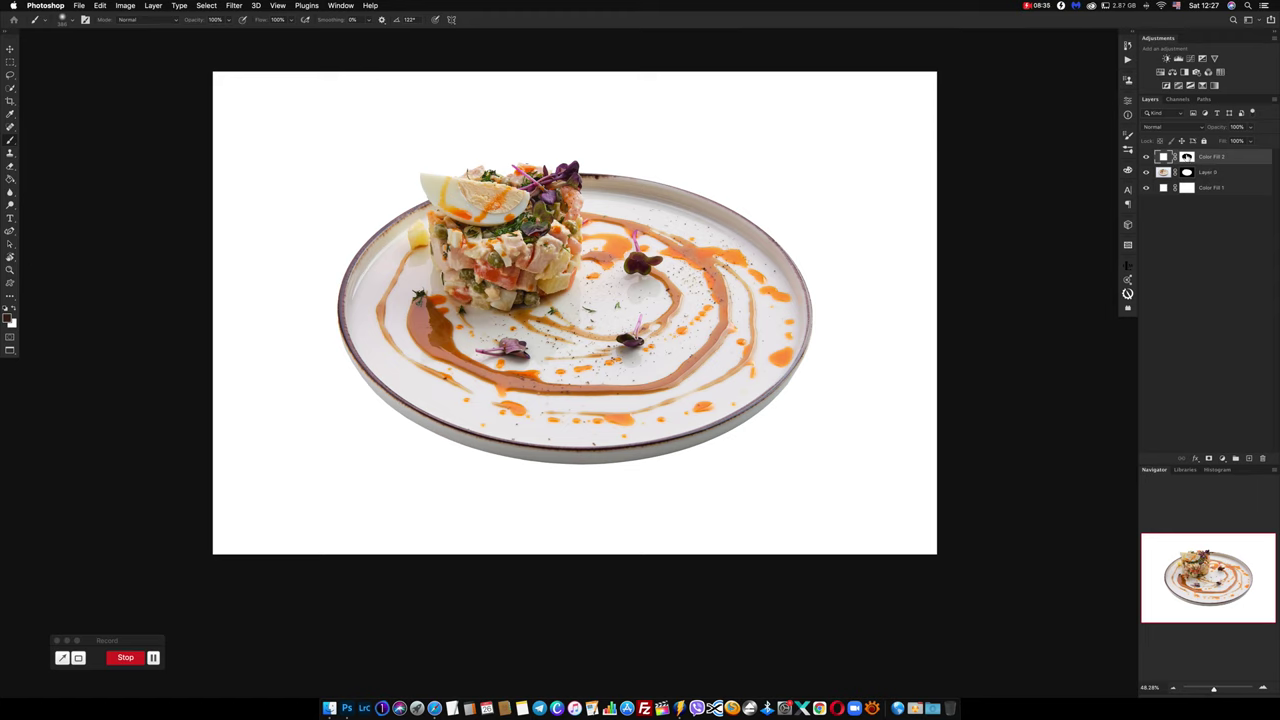
left_click(1147, 158)
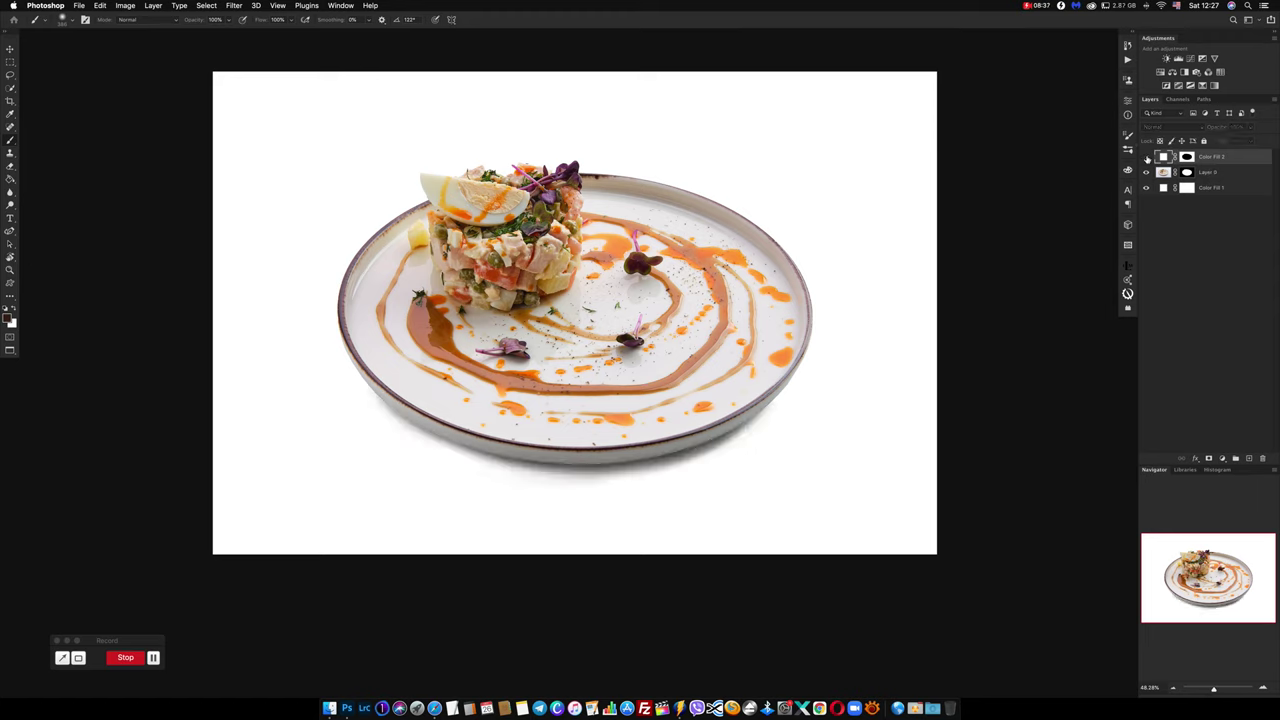